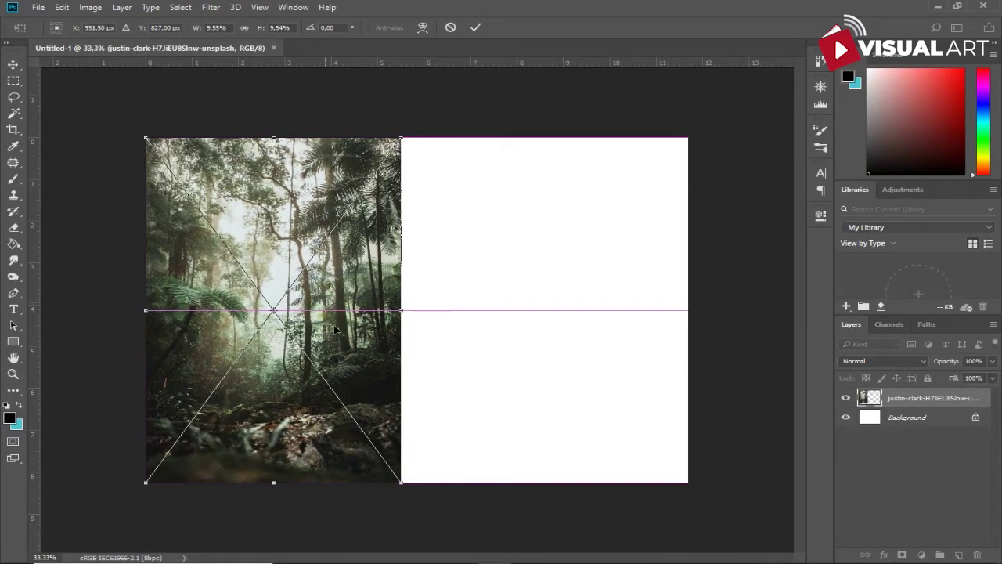
Enlarge and reposition the placed forest photo to cover the whole canvas, at about 21% width and 20.33% height
drag(404, 484, 621, 526)
drag(391, 351, 512, 331)
scroll(611, 356, down, 2)
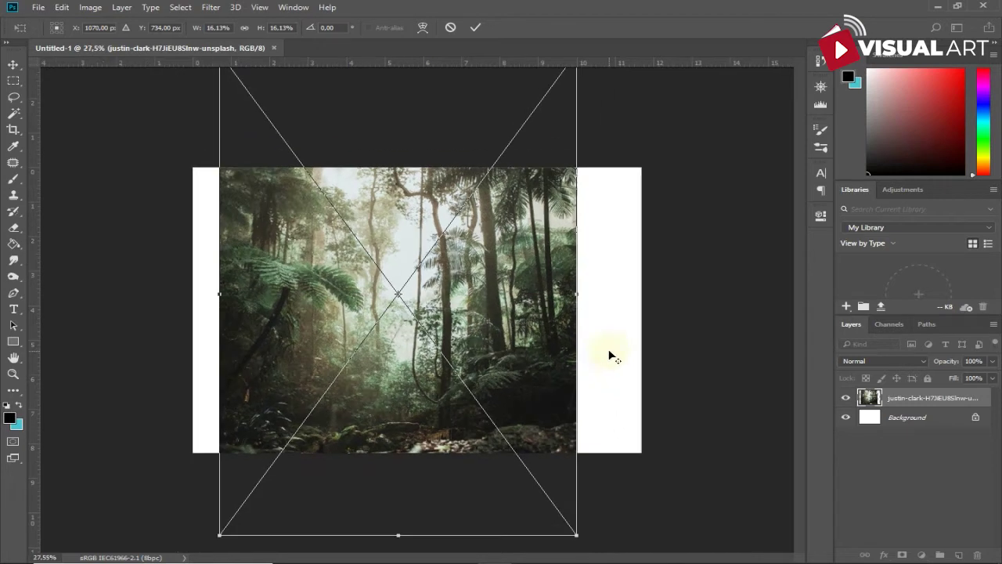
drag(537, 479, 600, 509)
drag(503, 370, 500, 339)
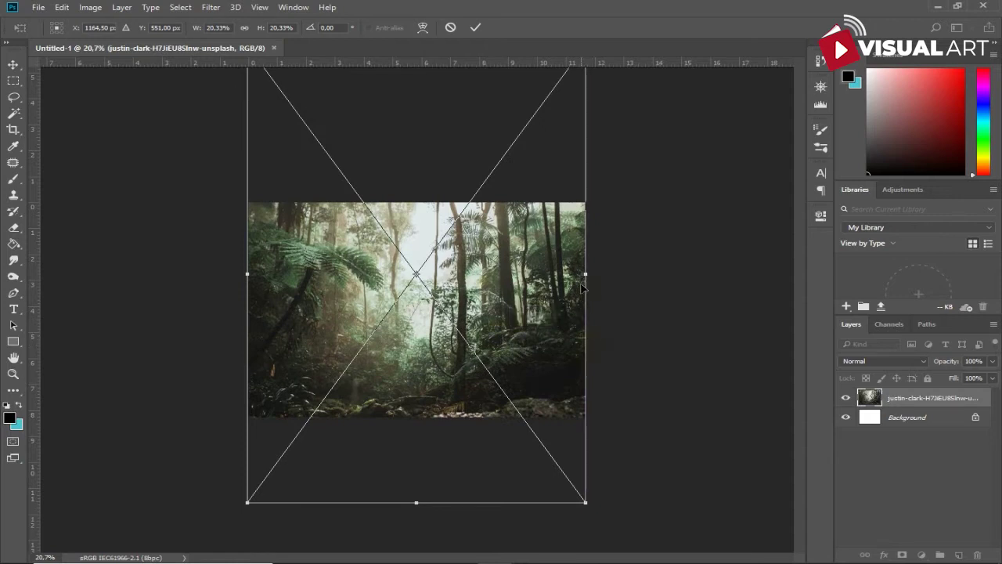
drag(586, 275, 591, 274)
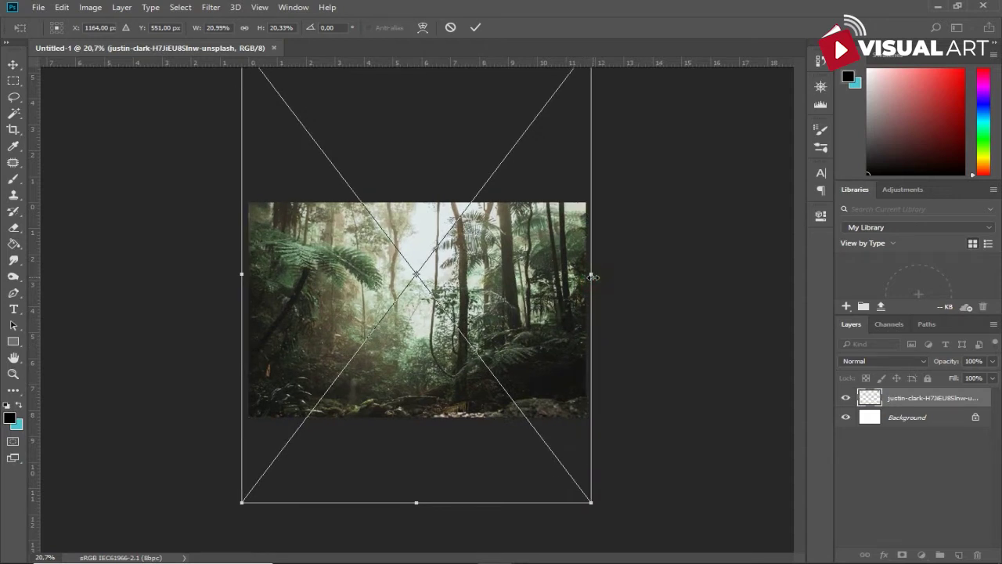
key(Return)
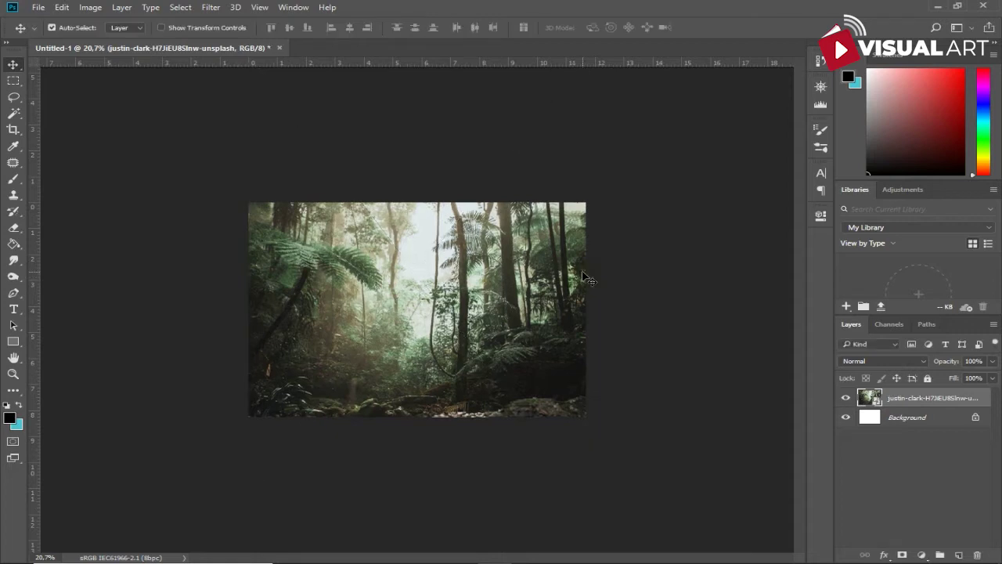
Add a Brightness/Contrast adjustment above the forest photo with brightness 10 and contrast 12
key(ctrl+0)
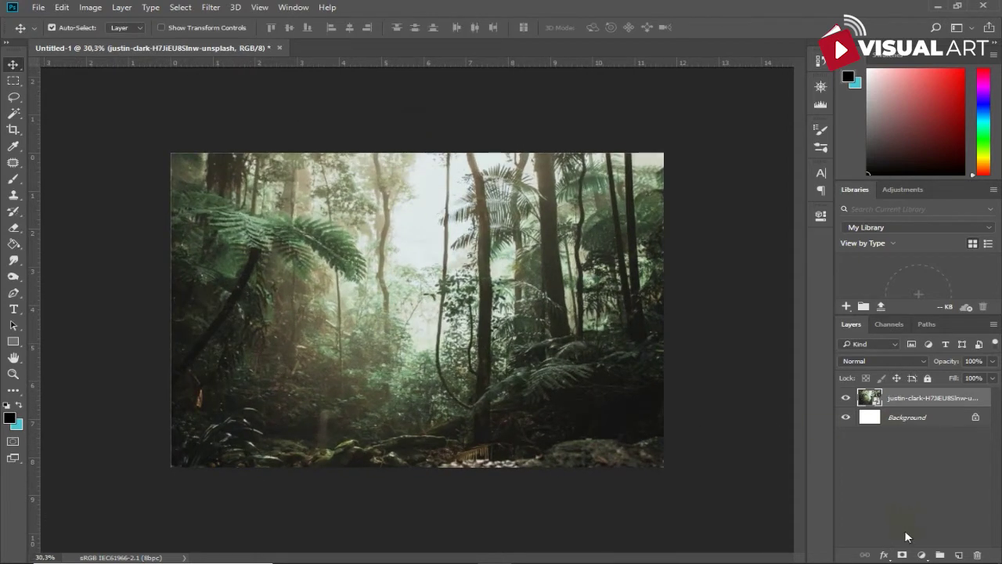
click(921, 554)
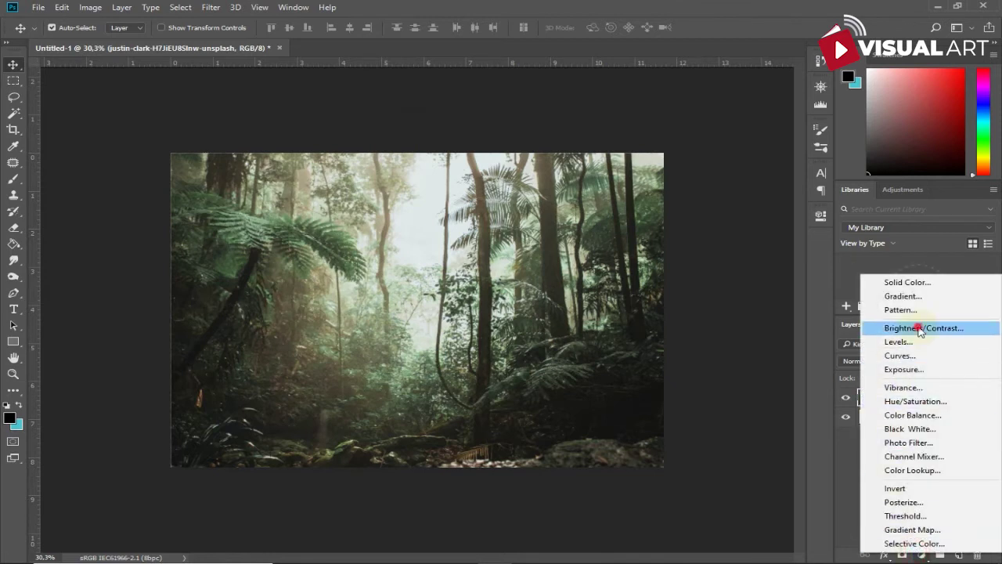
click(921, 328)
drag(703, 282, 694, 310)
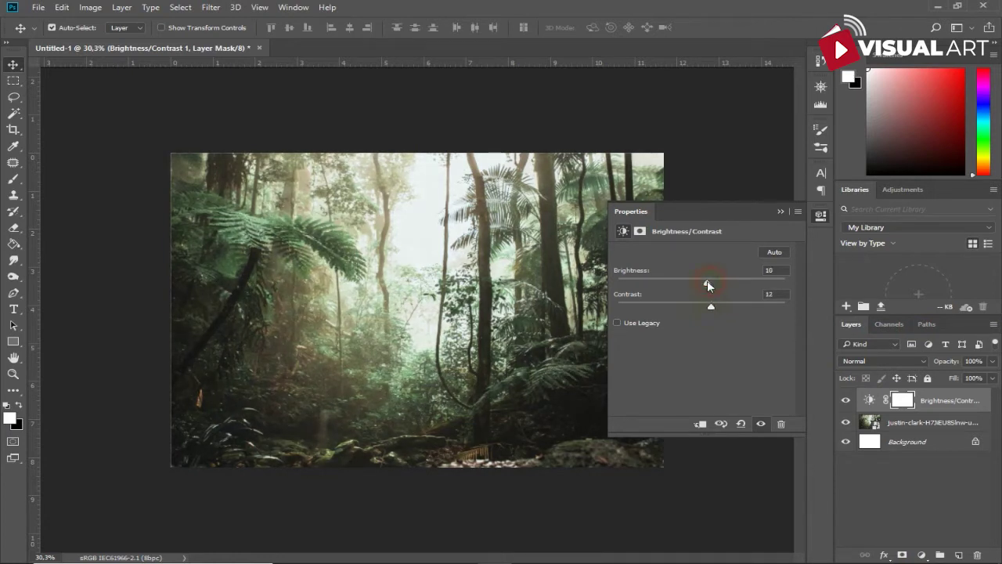
click(780, 212)
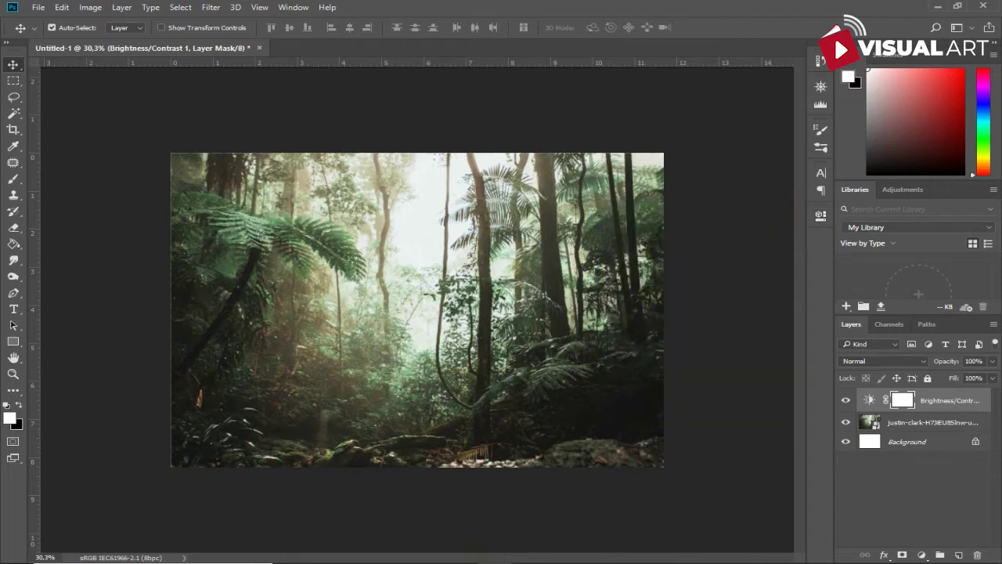
Open the pexels-flickr-145933 tiger image from the wild jungle folder and bring it into the Untitled-1 composition as a layer
key(alt+Tab)
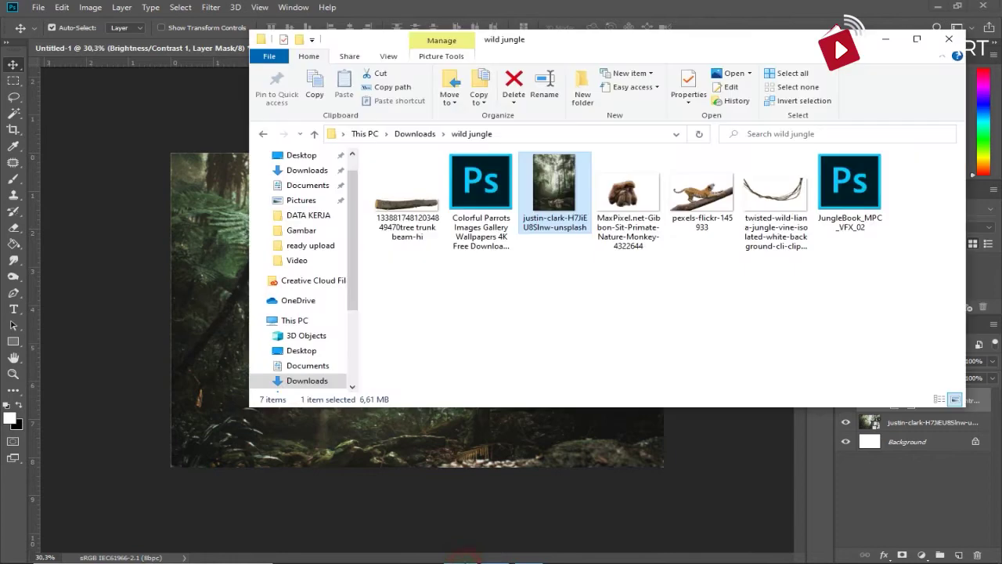
click(707, 219)
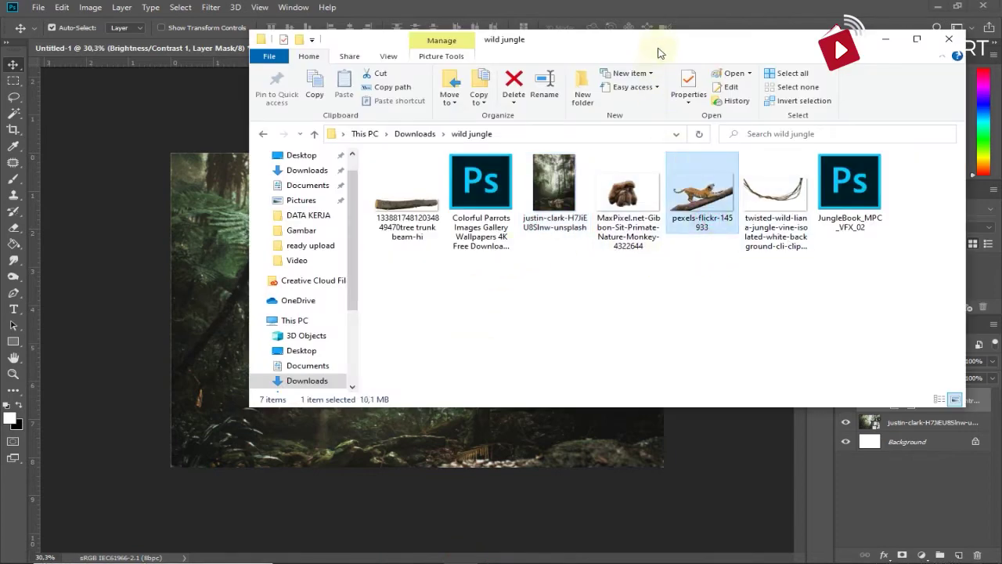
drag(660, 49, 605, 147)
drag(663, 321, 459, 48)
drag(484, 330, 380, 241)
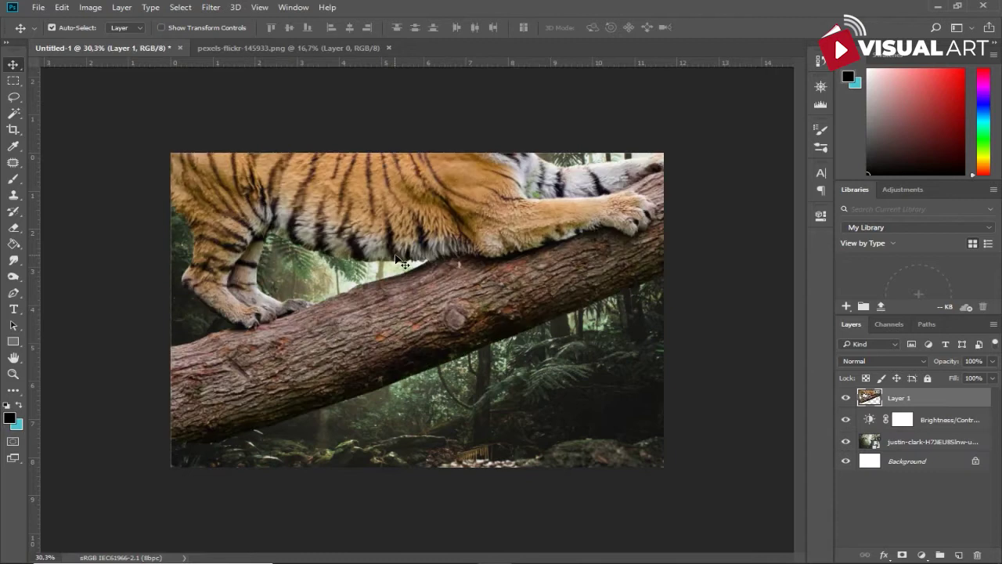
Scale the tiger-and-log layer down to about 41.67% with Free Transform
key(ctrl+t)
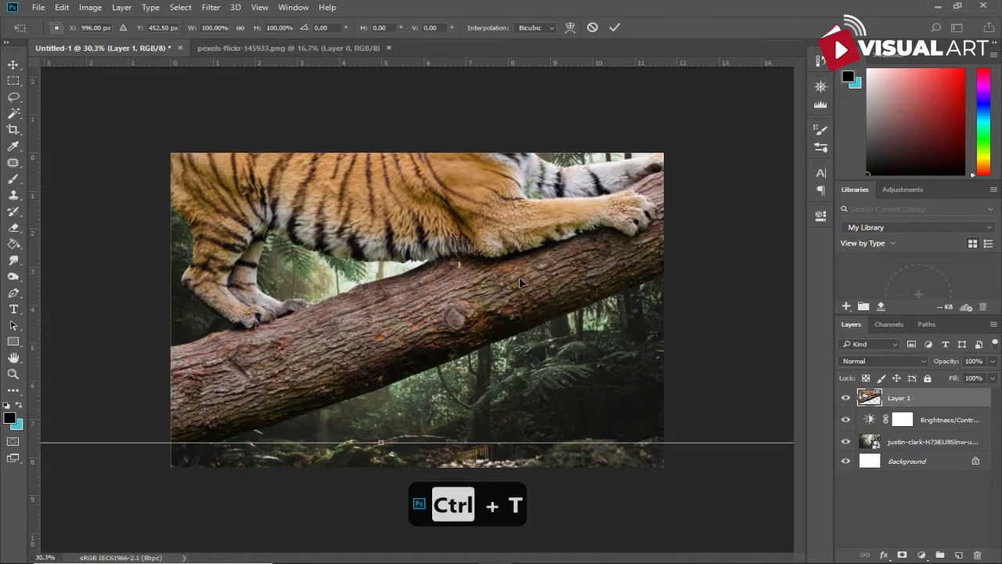
key(ctrl+minus)
key(ctrl+minus)
key(ctrl+minus)
key(ctrl+minus)
drag(534, 256, 470, 288)
Move the tiger to the lower middle of the canvas with the log's lower end at the bottom edge, and apply the transform
key(ctrl+plus)
key(ctrl+plus)
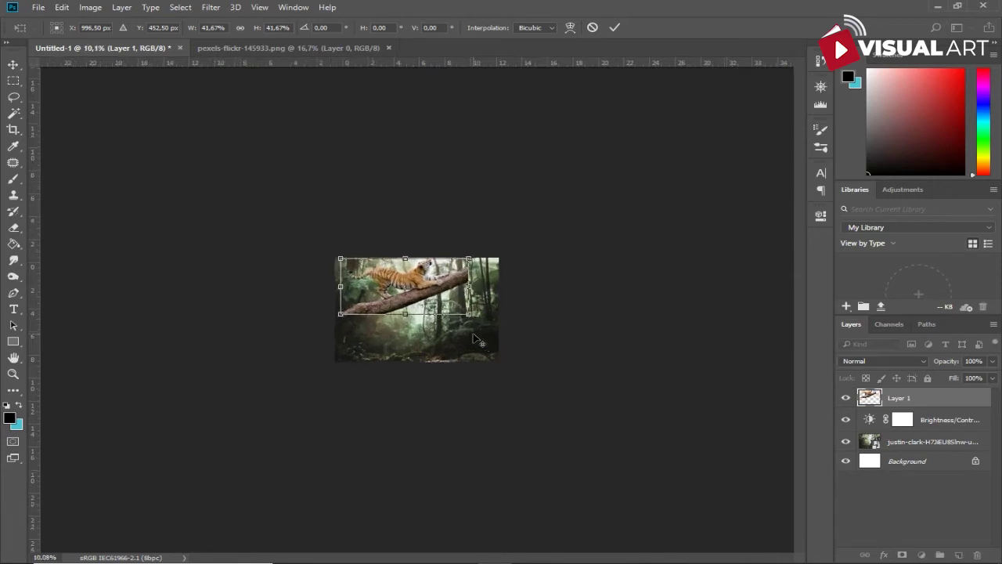
key(ctrl+plus)
key(ctrl+plus)
drag(454, 248, 489, 386)
drag(619, 370, 622, 379)
drag(546, 378, 556, 377)
key(Return)
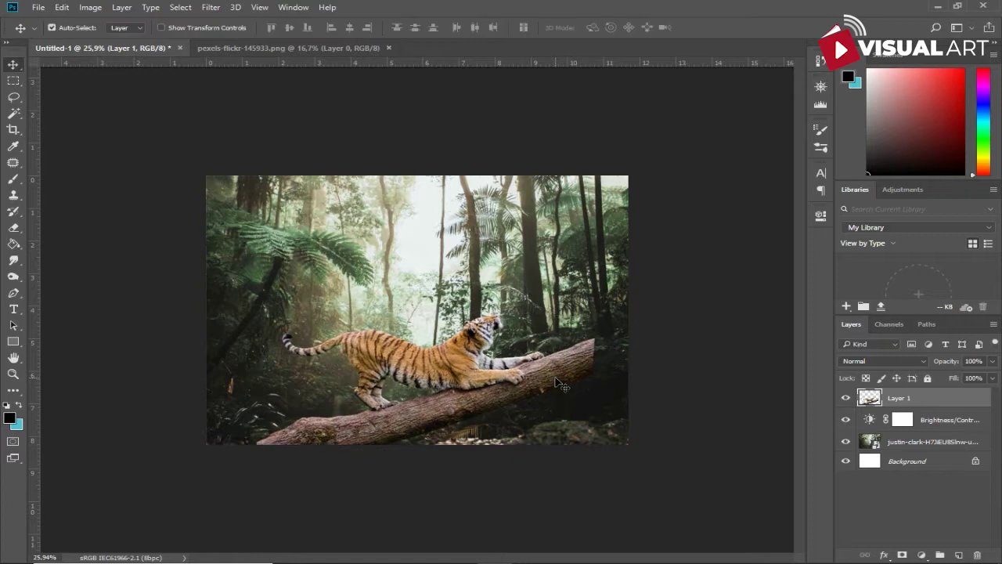
key(shift+Left)
key(shift+Down)
key(shift+Down)
key(shift+Down)
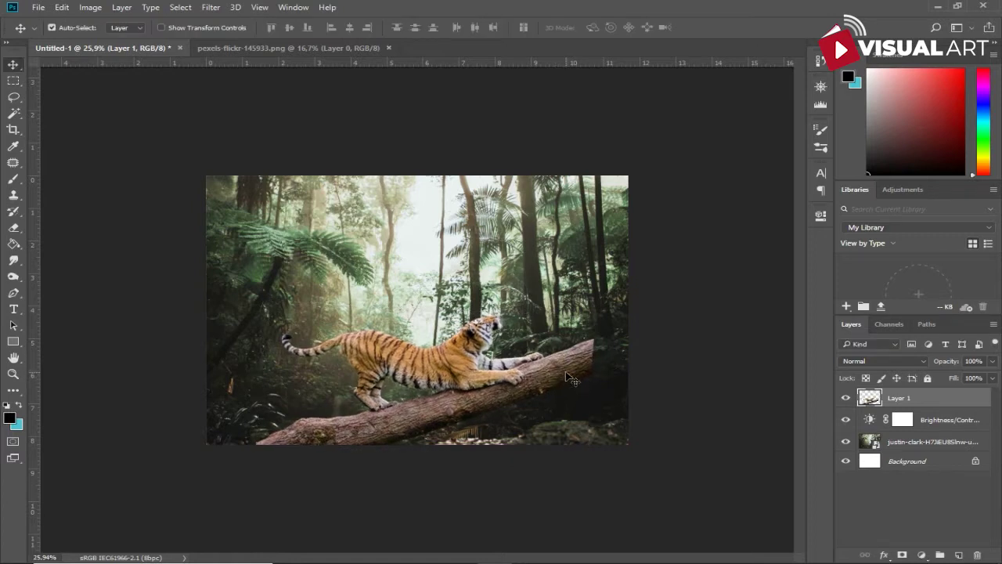
Clip the existing Brightness/Contrast adjustment to the forest photo layer
scroll(572, 380, up, 2)
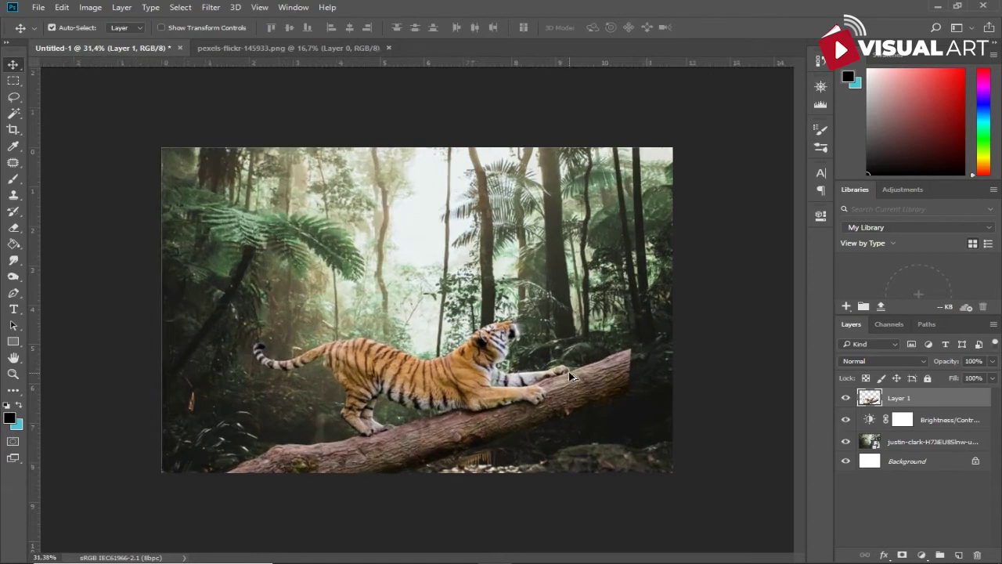
scroll(574, 376, up, 1)
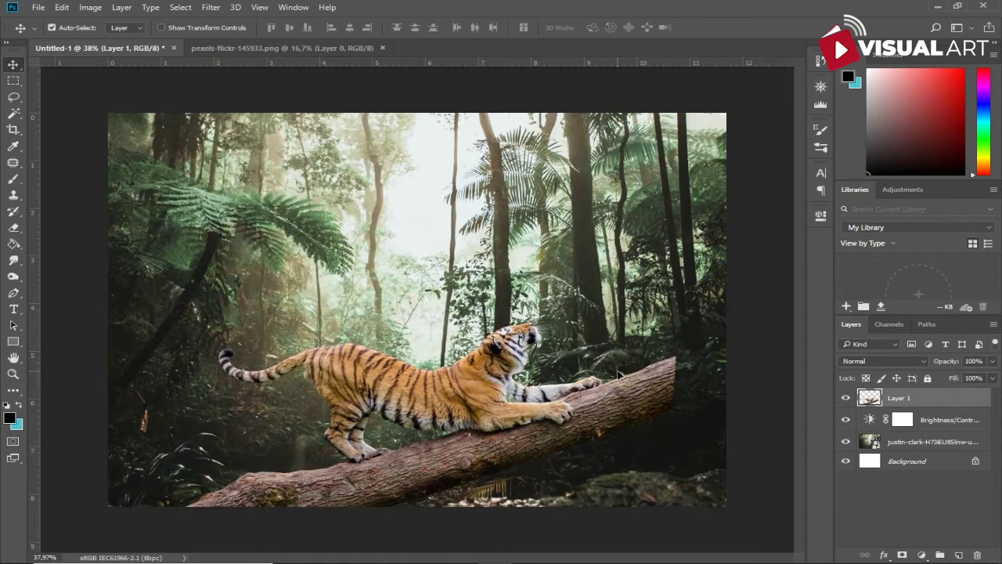
double_click(865, 420)
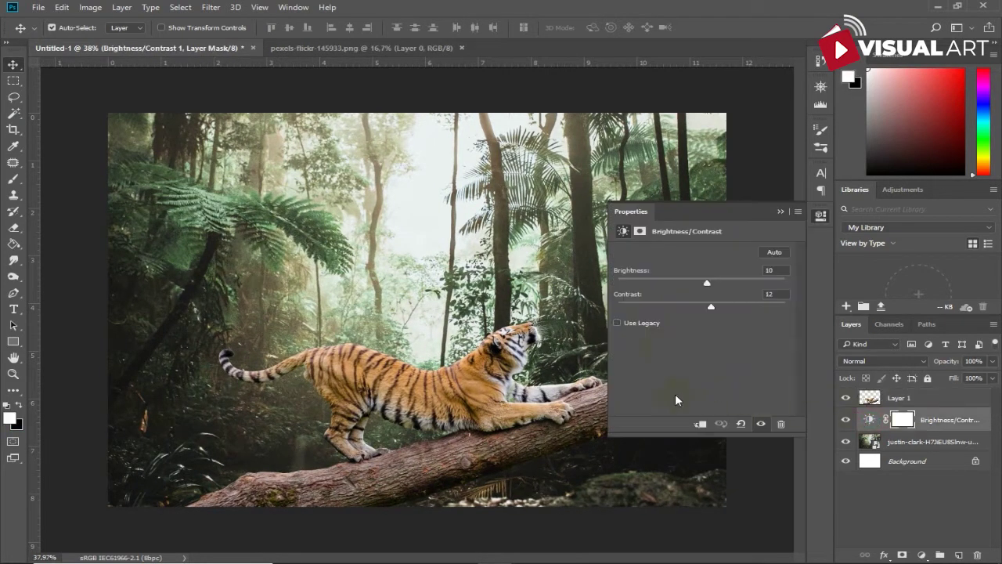
click(700, 425)
Group the forest photo with its Brightness/Contrast adjustment and name the group "jungle"
click(958, 404)
click(957, 423)
click(953, 443)
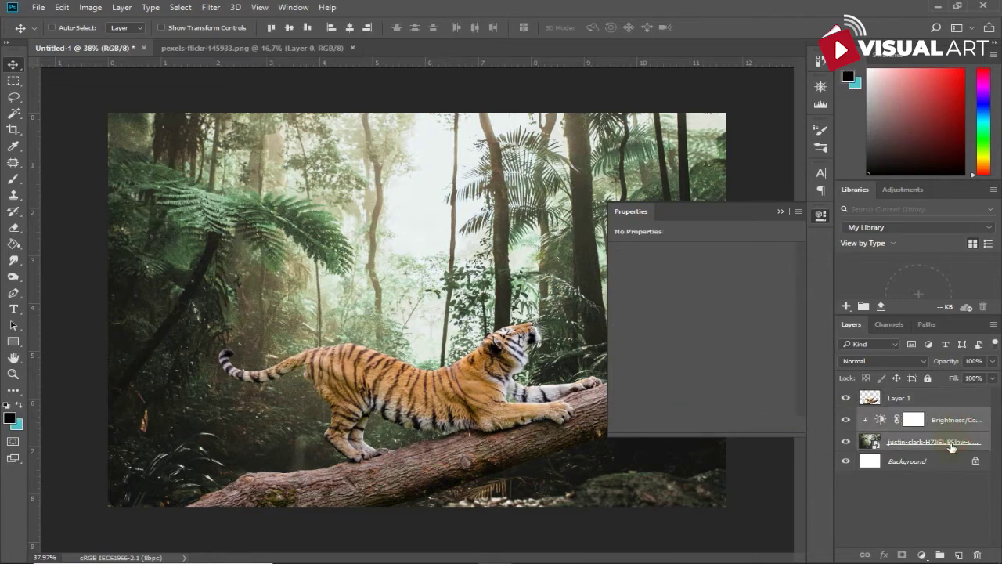
key(ctrl+g)
double_click(901, 415)
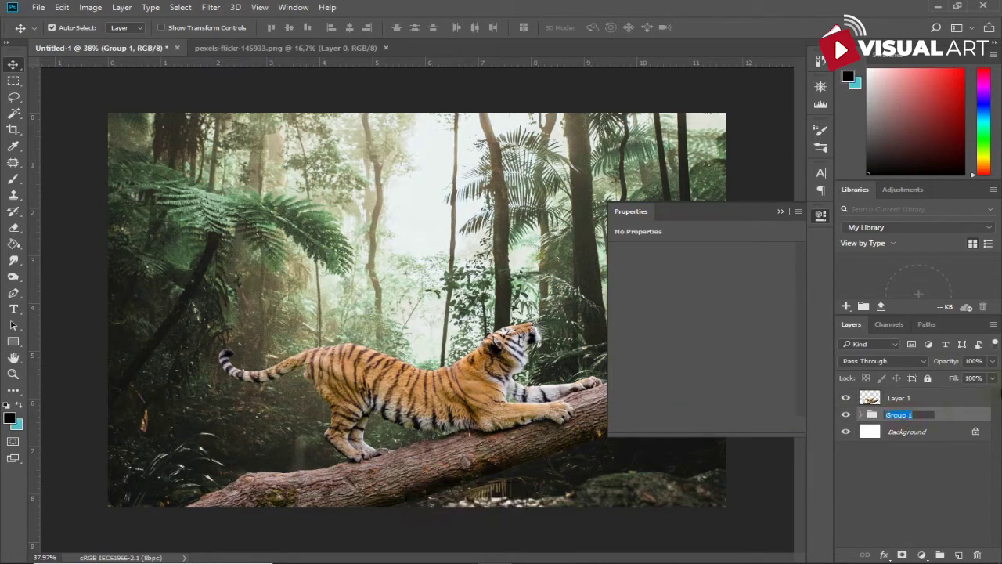
text(jungle)
key(Return)
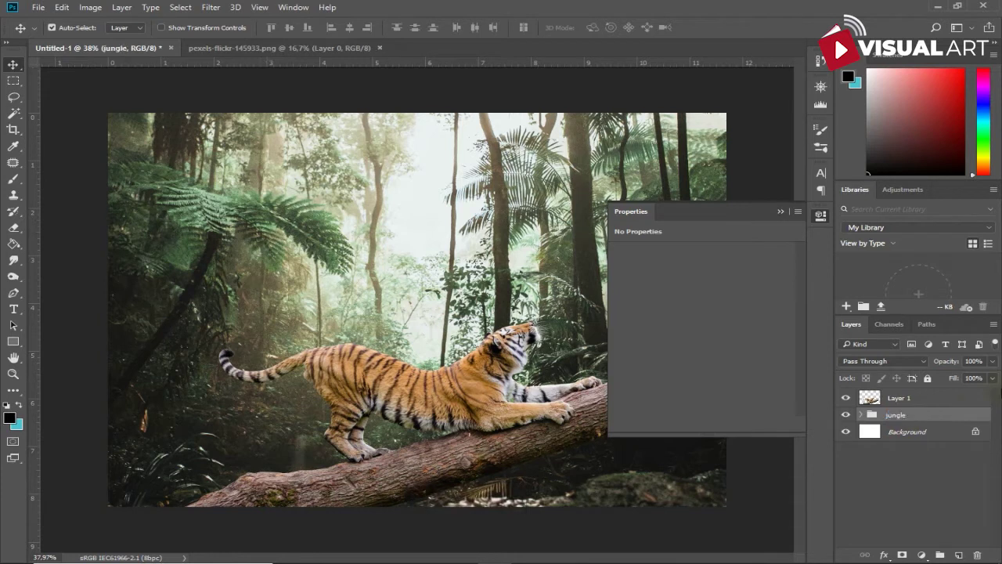
click(941, 399)
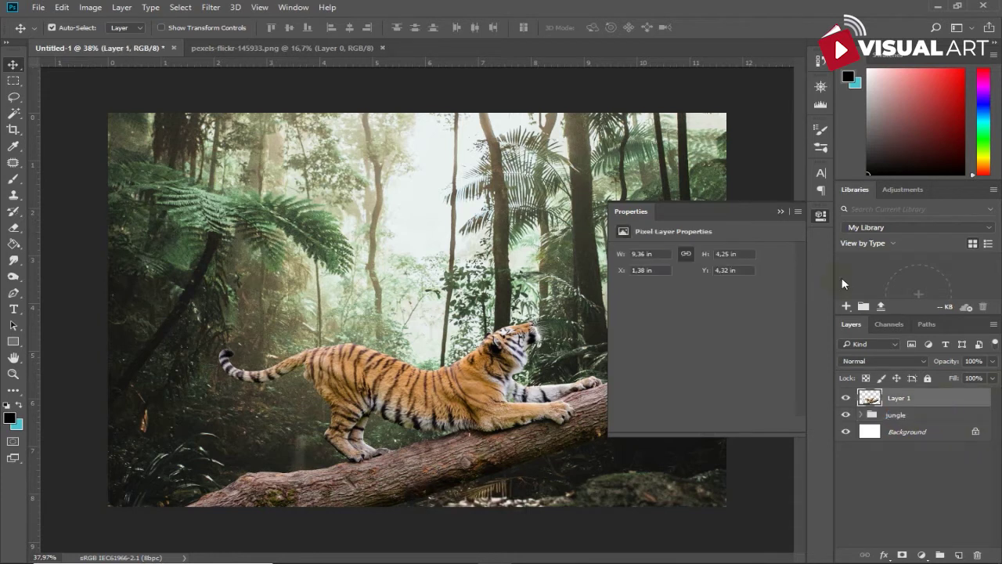
click(779, 213)
drag(689, 384, 555, 383)
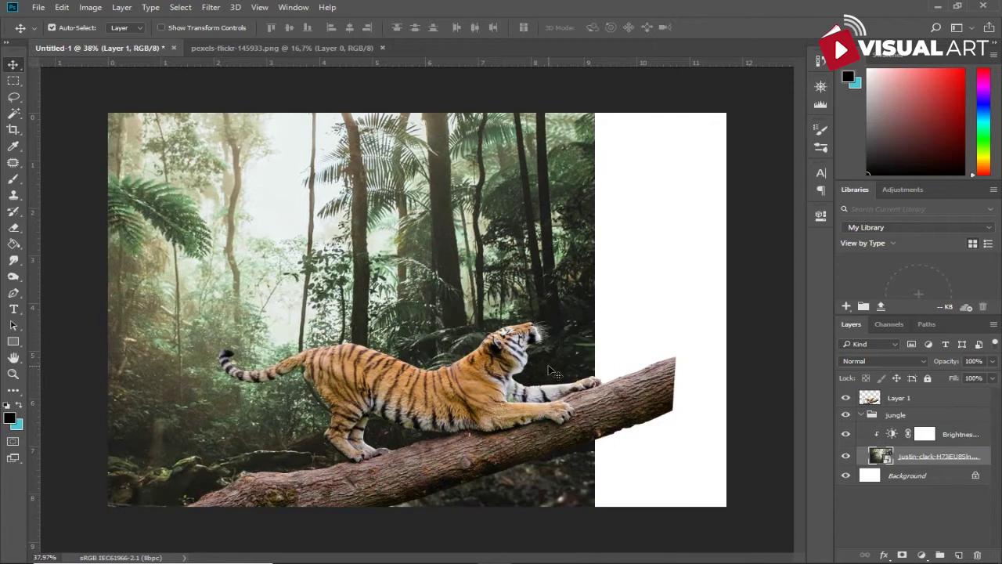
key(ctrl+z)
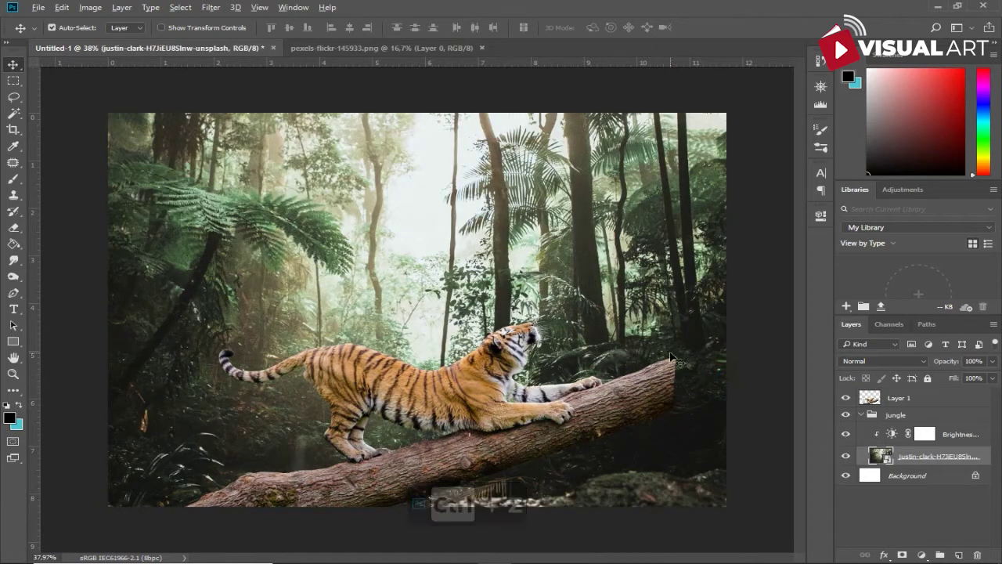
Marquee-select the log's right end on Layer 1, stretch it past the canvas edge at about 206% width and -11.7° vertical skew, then deselect
click(13, 80)
drag(621, 346, 698, 435)
click(932, 401)
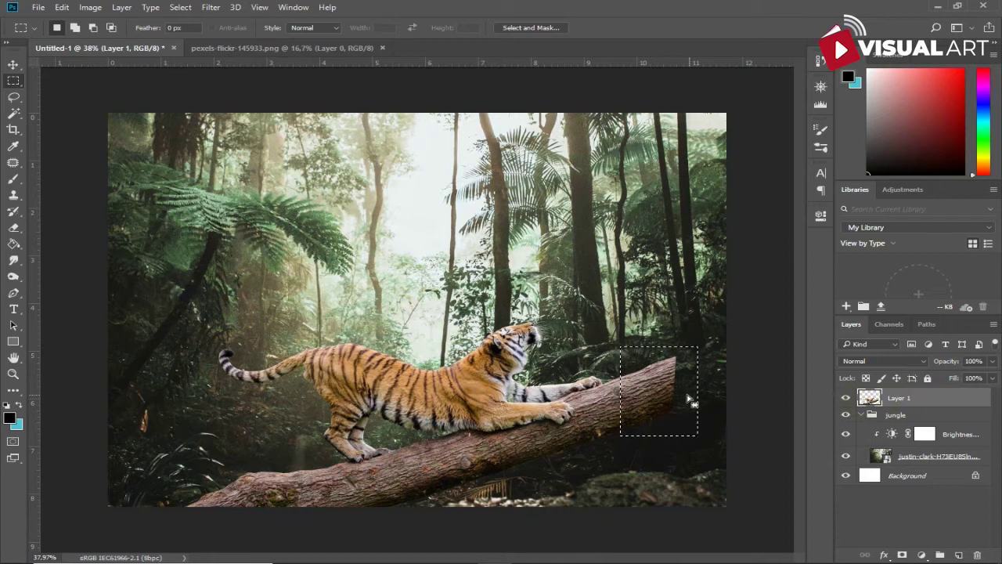
key(ctrl+t)
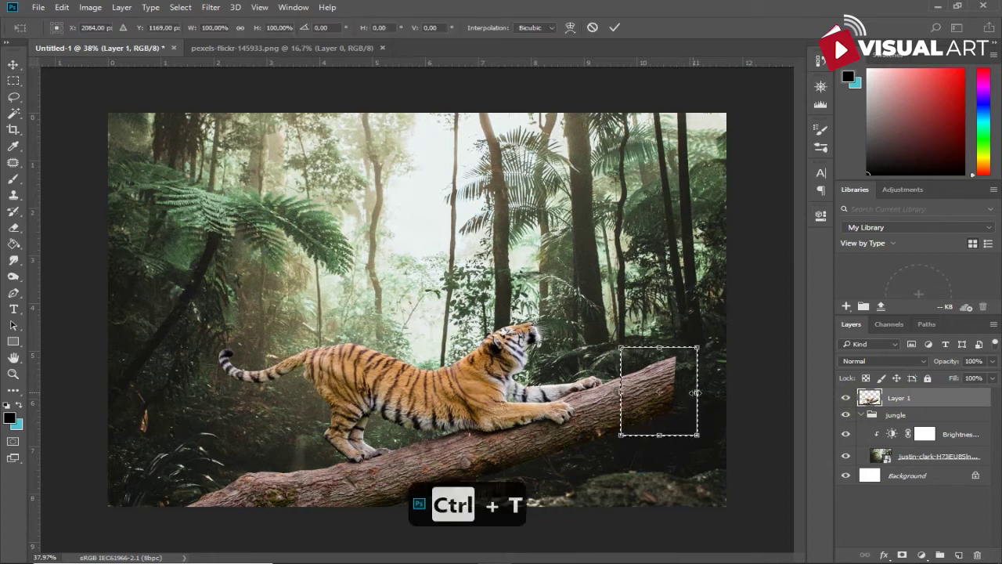
drag(703, 392, 780, 368)
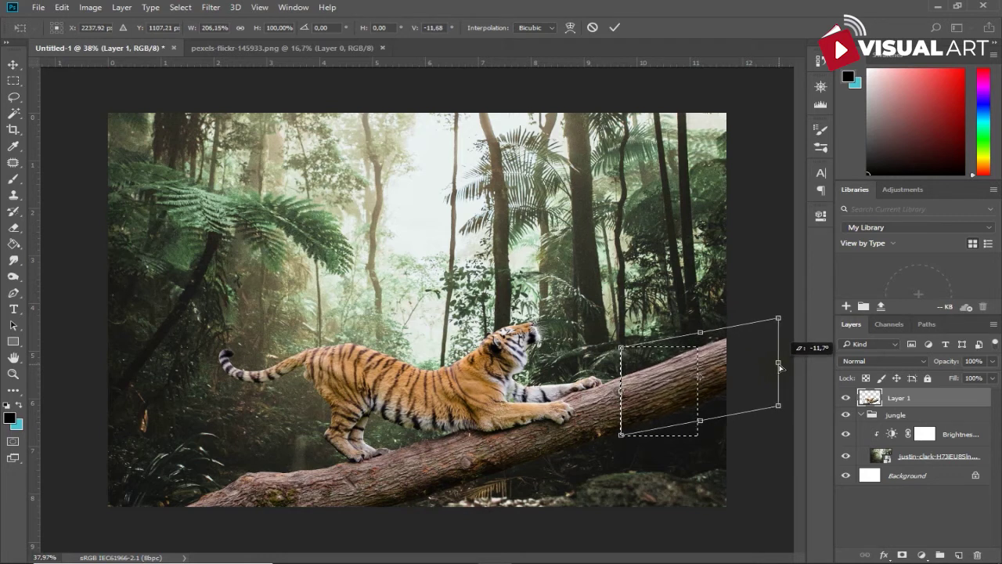
key(Return)
key(ctrl+d)
Add a Color Balance adjustment clipped to the tiger layer and adjust the magenta–green and yellow–blue balance of the midtones
scroll(709, 410, down, 1)
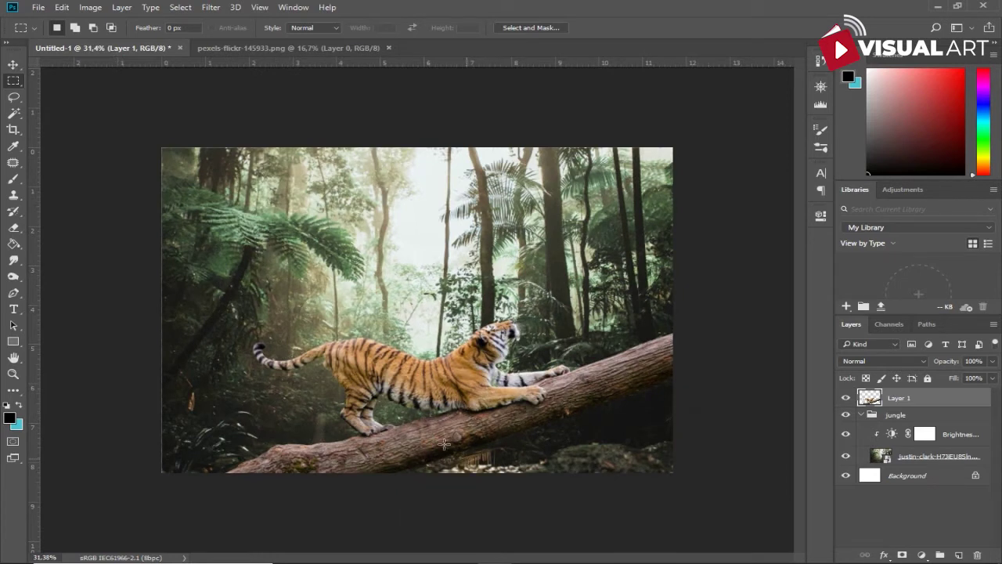
key(v)
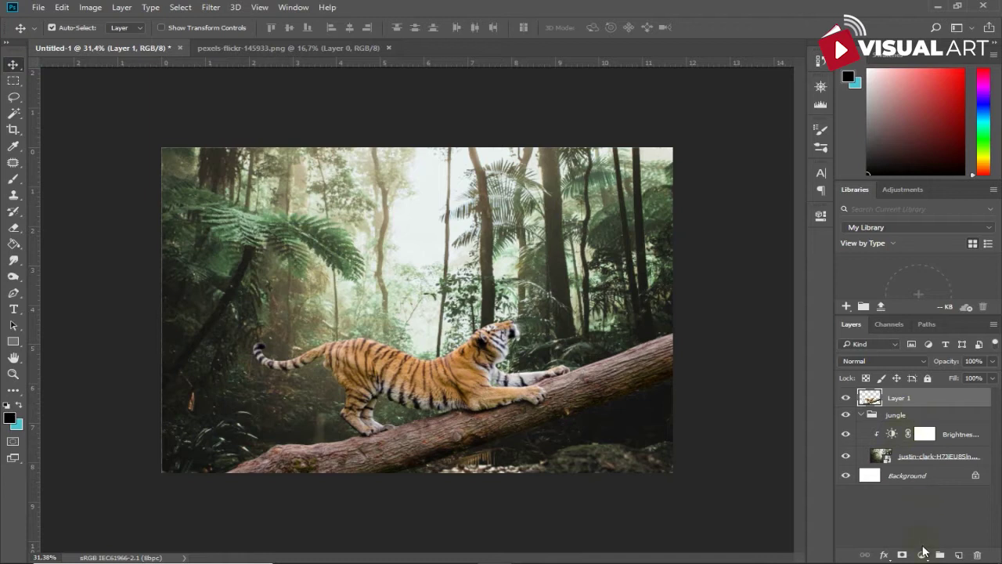
click(923, 548)
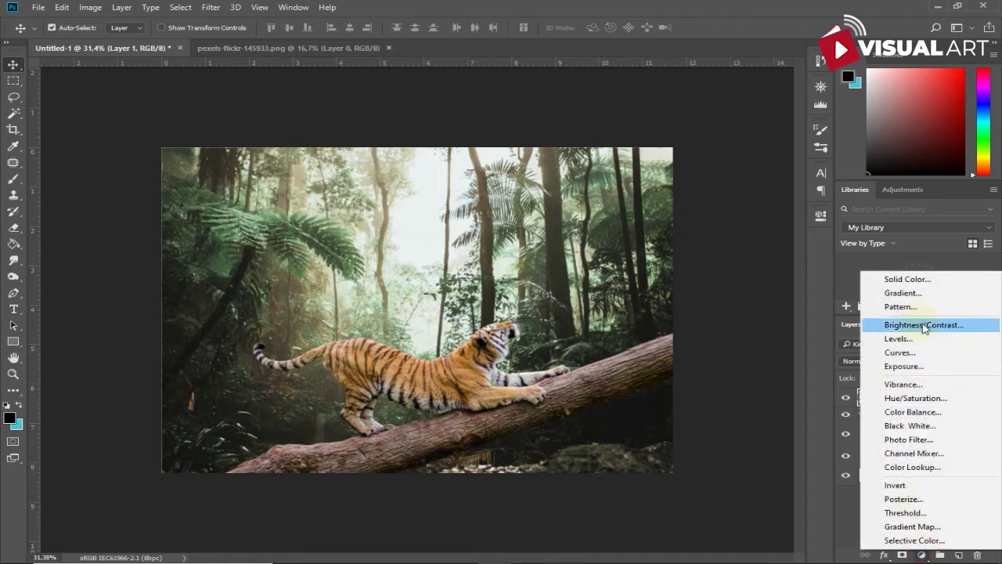
click(917, 412)
click(699, 423)
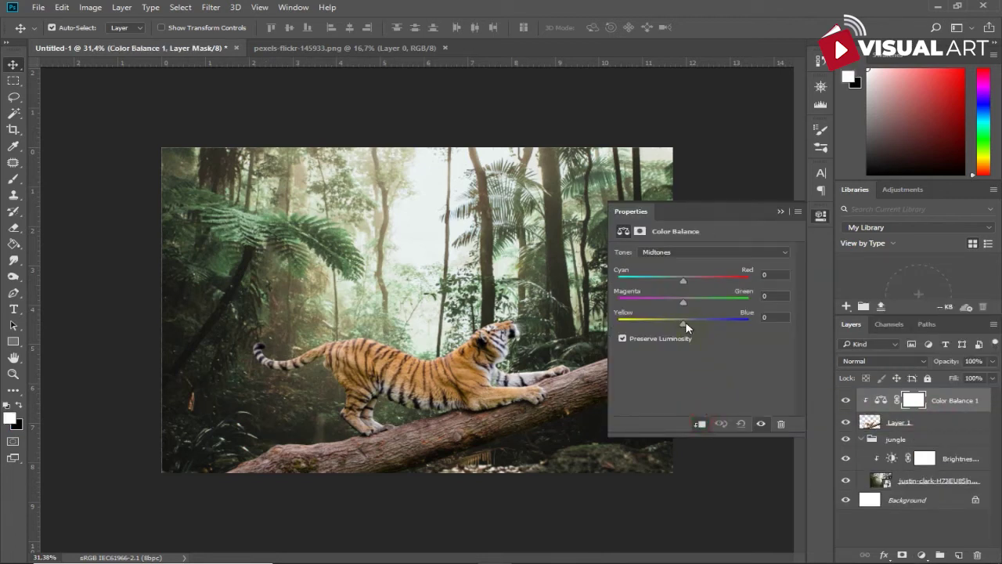
mouse_move(683, 305)
mouse_down()
mouse_move(691, 300)
mouse_move(686, 323)
mouse_up()
Add a Hue/Saturation adjustment clipped to the tiger layer and set the saturation to -35
click(922, 554)
click(908, 401)
click(701, 424)
drag(703, 323, 686, 321)
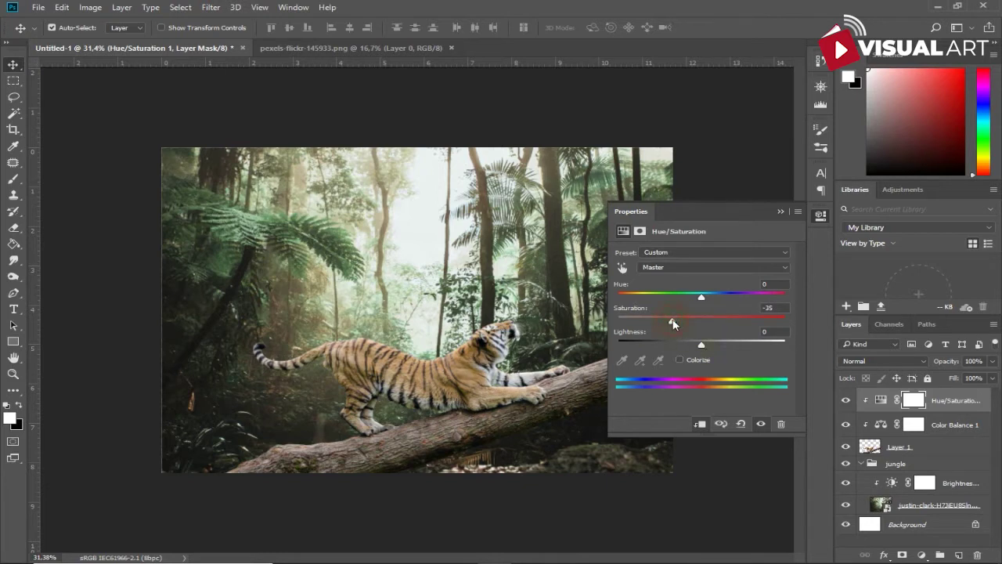
Add a Brightness/Contrast adjustment clipped to the tiger layer with brightness -36 and contrast 16
click(922, 554)
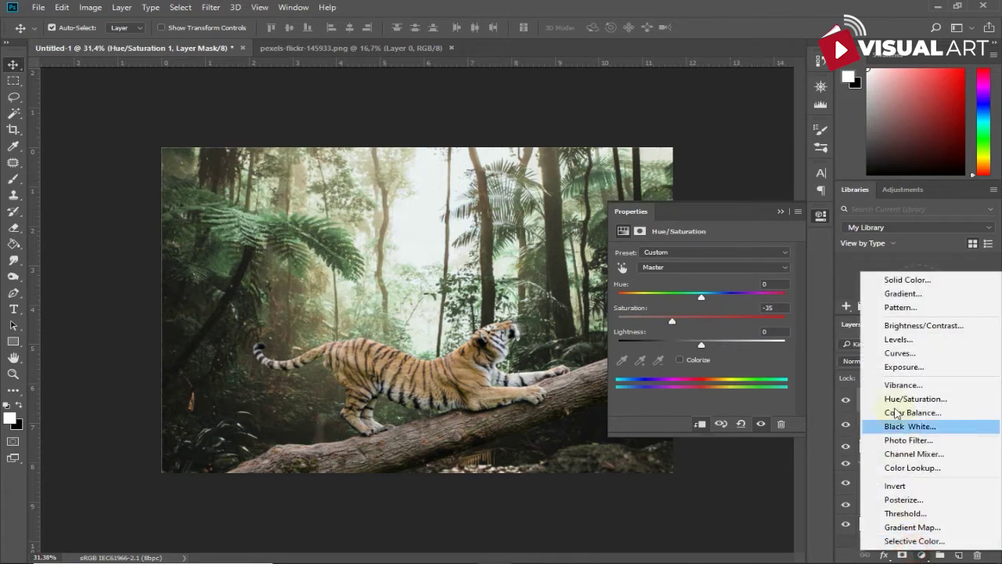
click(911, 330)
click(700, 424)
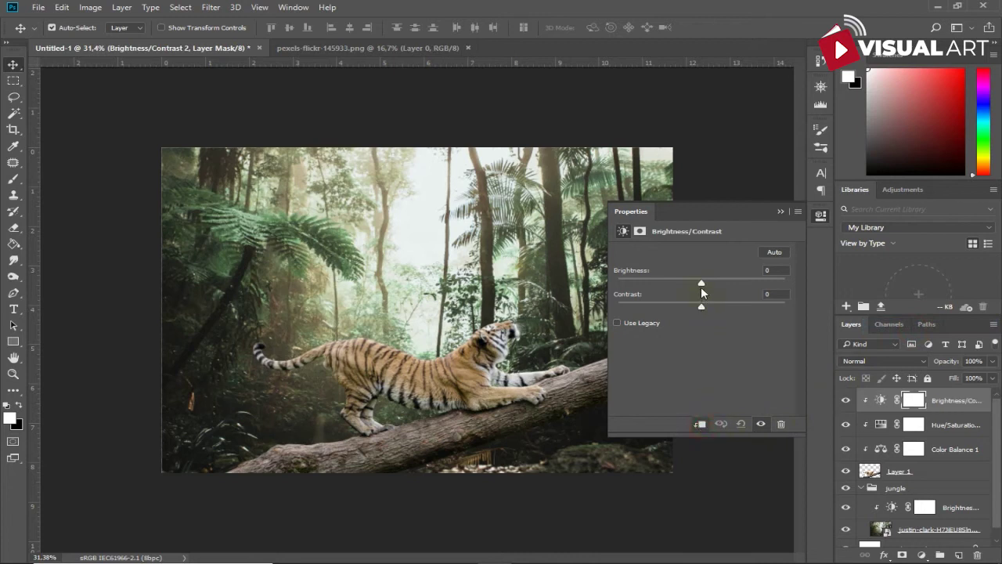
drag(697, 283, 686, 287)
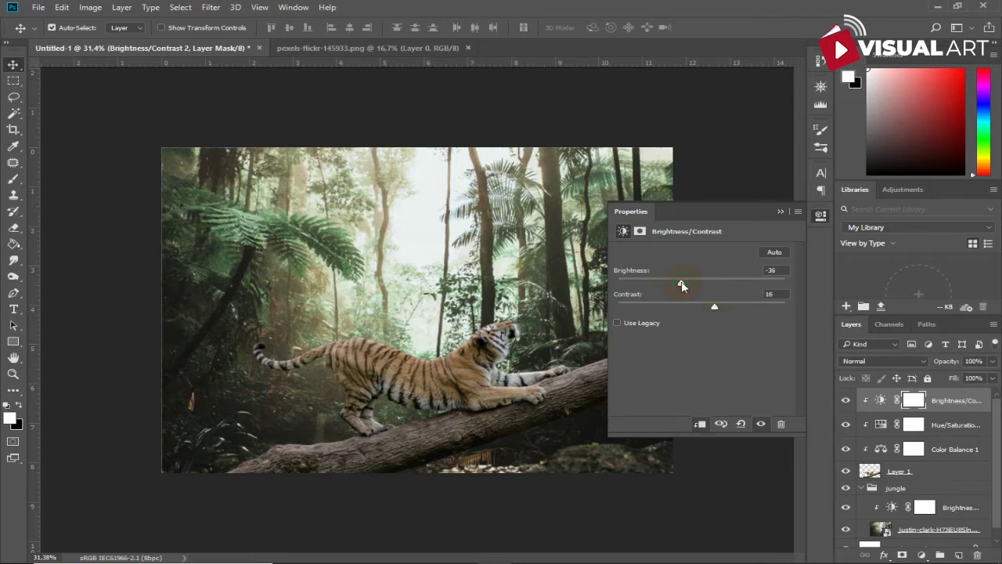
Set the brightness of the tiger's Brightness/Contrast adjustment to -50
drag(677, 282, 672, 284)
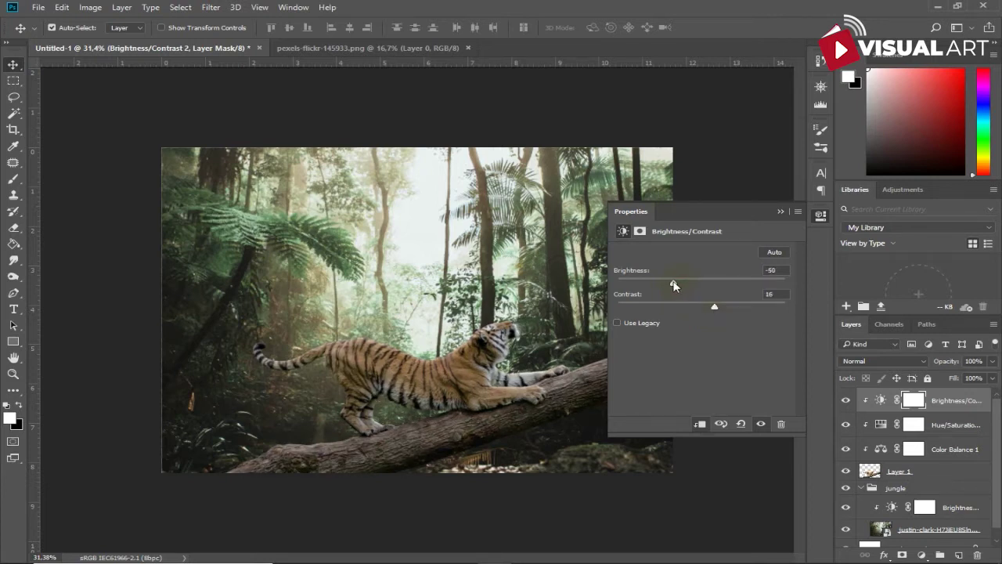
click(780, 211)
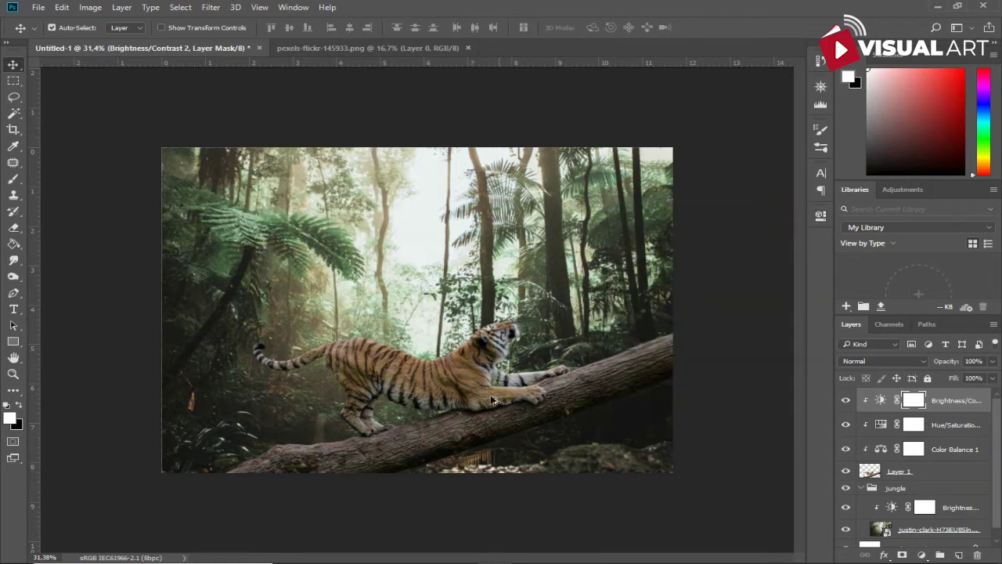
scroll(493, 400, up, 2)
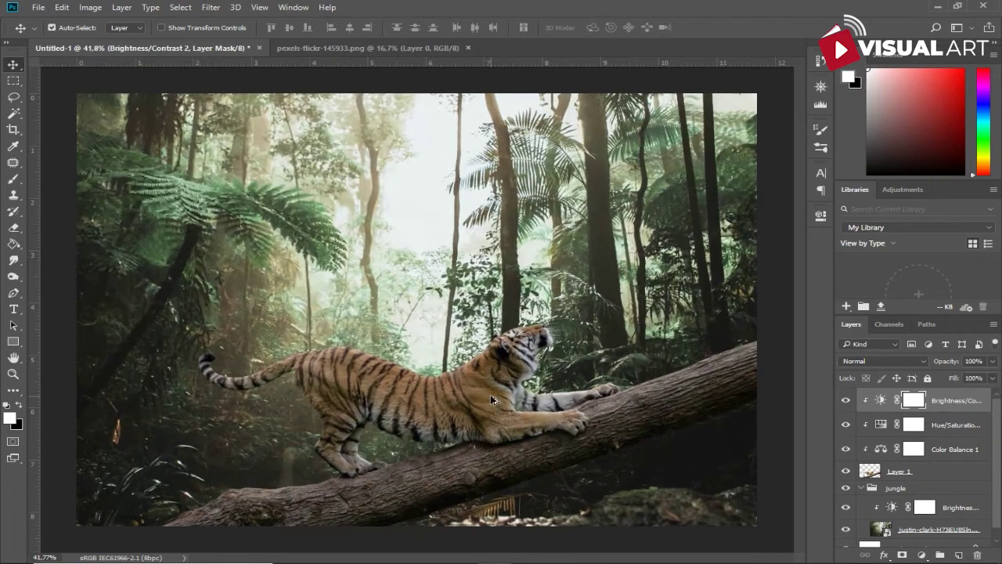
Select Layer 1 and set up the Smudge tool with the 45 px spatter brush
click(919, 476)
scroll(608, 433, up, 7)
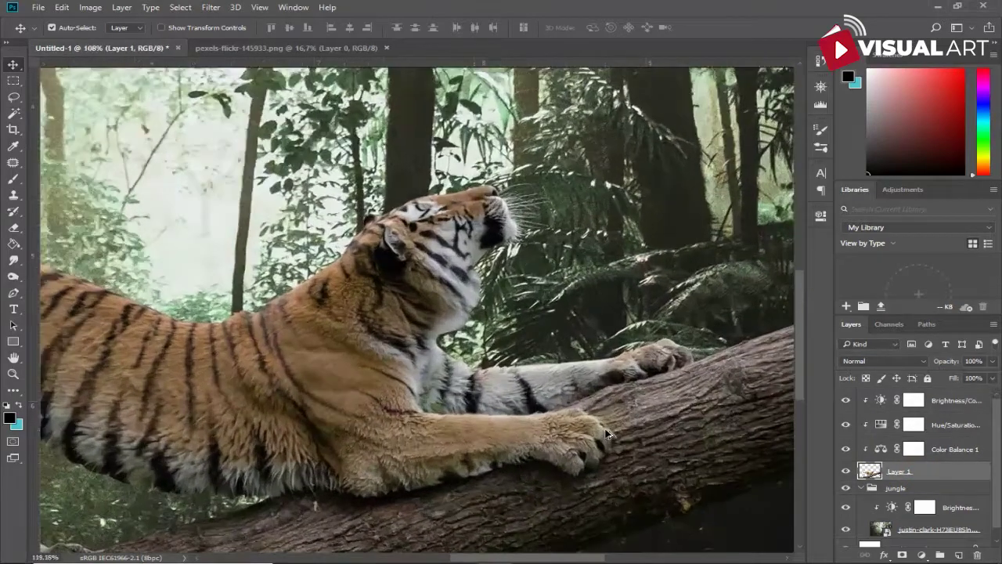
scroll(608, 433, up, 1)
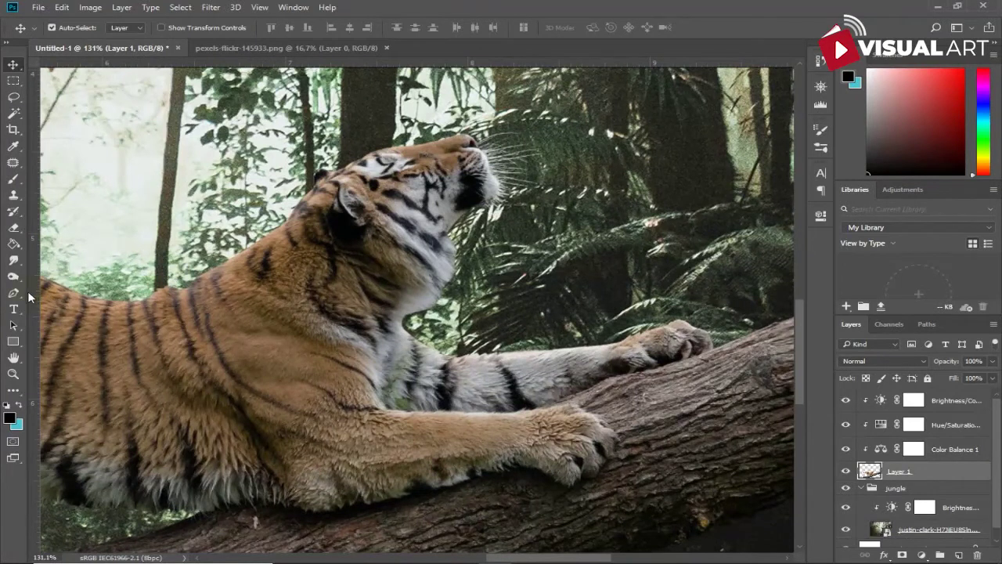
click(13, 260)
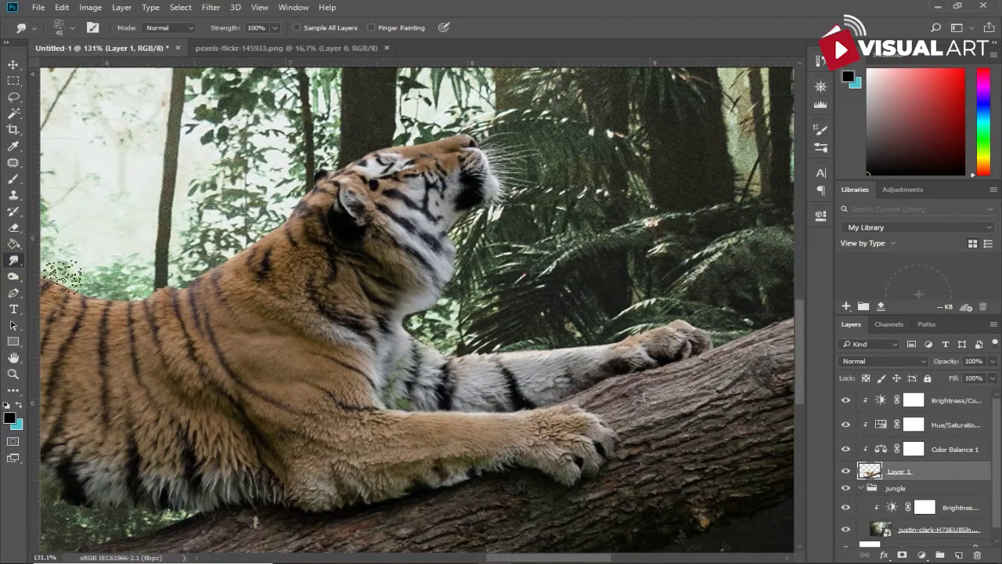
right_click(502, 228)
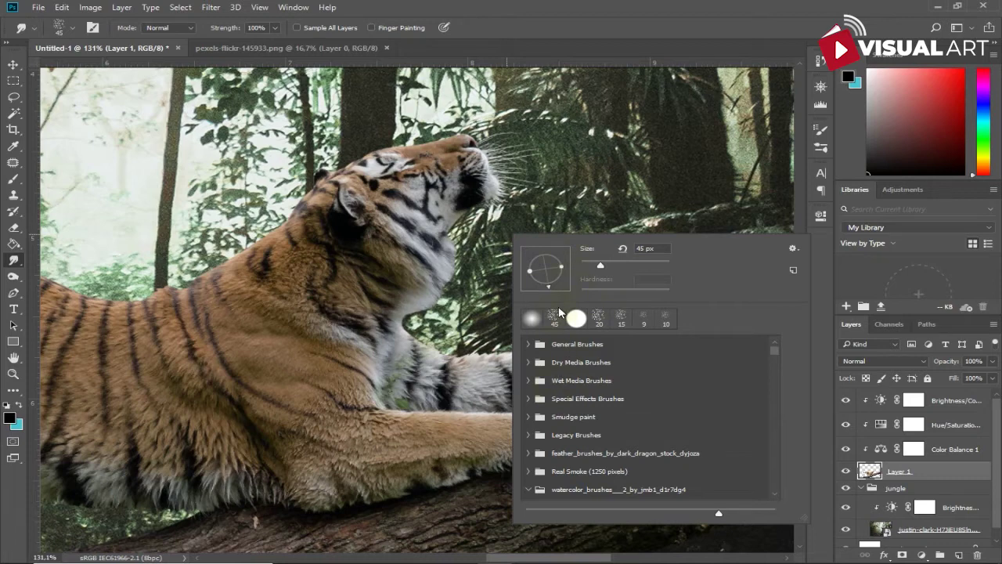
double_click(558, 316)
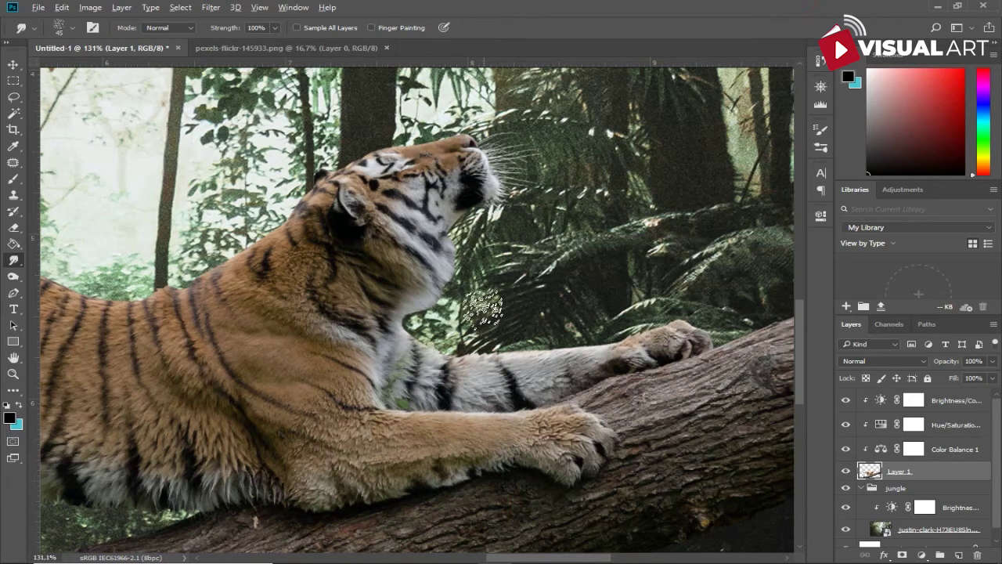
Smudge fur strokes along the upper edge of the tiger's far front leg and paw with a brush reduced to 20 px
scroll(481, 362, up, 5)
key(bracketleft)
key(bracketleft)
key(bracketleft)
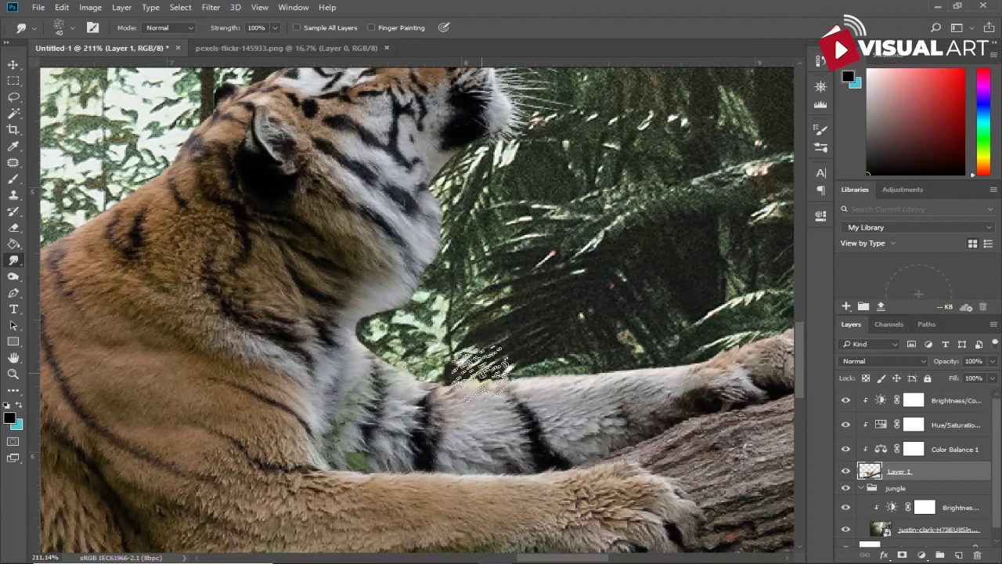
drag(458, 382, 481, 361)
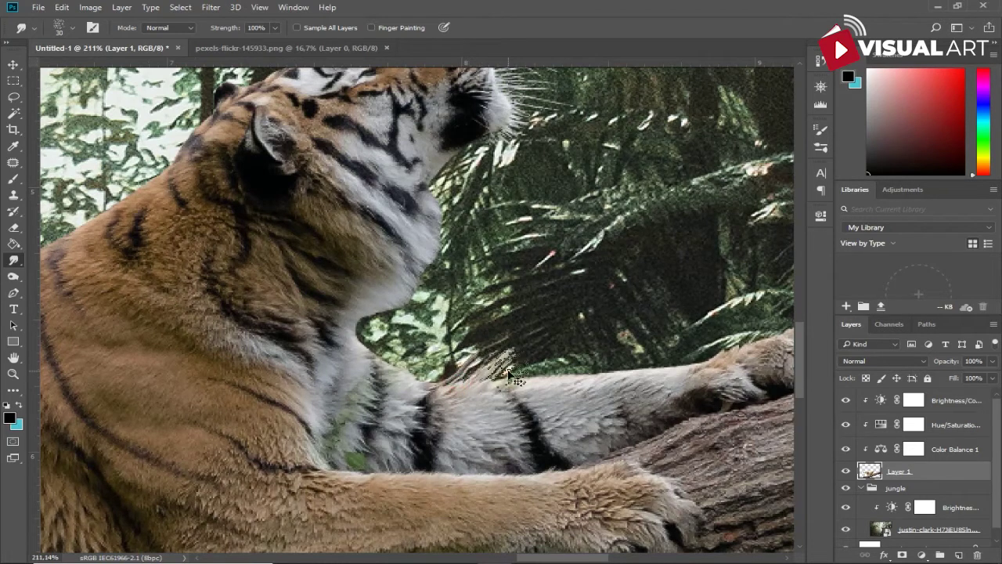
key(ctrl+z)
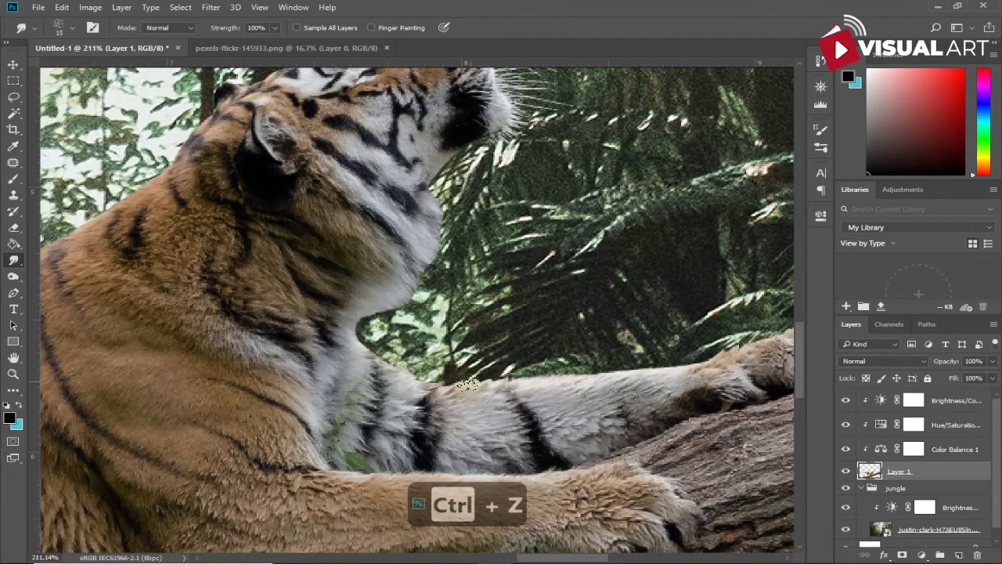
key(bracketleft)
key(bracketleft)
mouse_move(458, 381)
mouse_down()
mouse_move(502, 359)
mouse_move(496, 372)
mouse_move(551, 370)
mouse_move(545, 384)
mouse_move(531, 381)
mouse_move(584, 373)
mouse_up()
key(ctrl+z)
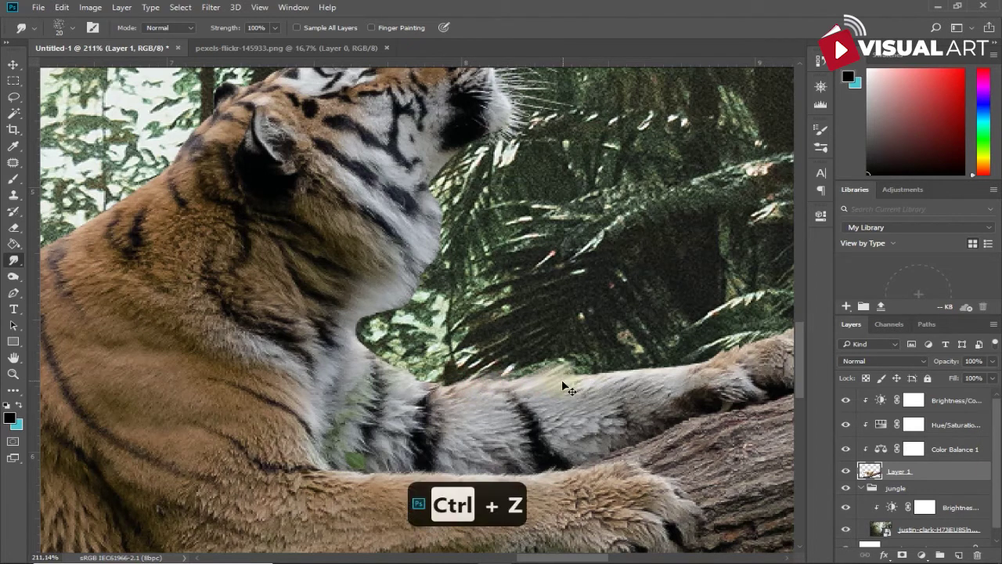
key(ctrl+z)
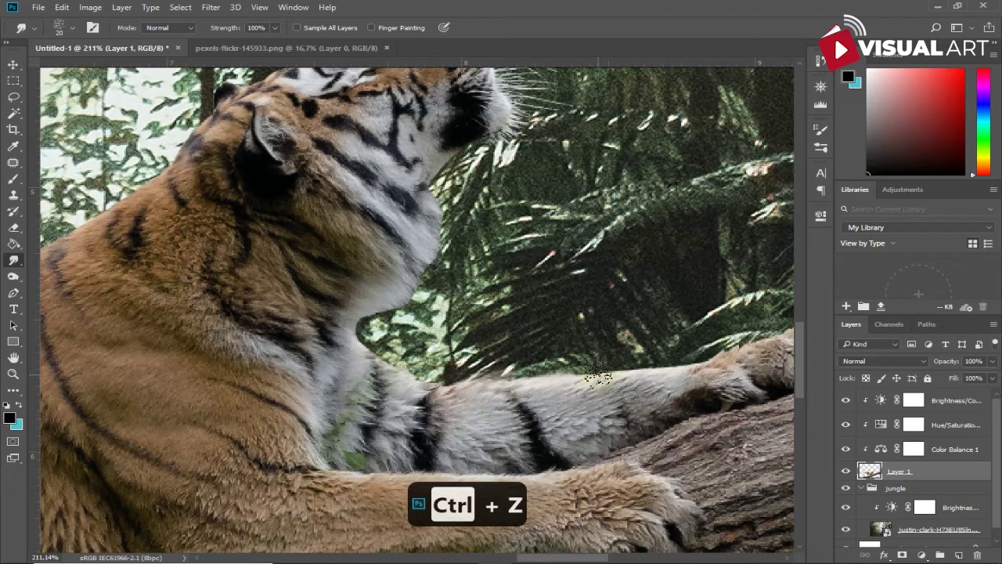
mouse_move(574, 371)
mouse_down()
mouse_move(699, 371)
mouse_move(610, 368)
mouse_up()
drag(713, 337, 744, 366)
Smudge the fur along the lower edge of the tiger's belly, with the strength lowered to 84% and the brush at 25 px
mouse_move(416, 482)
mouse_down()
mouse_move(467, 425)
mouse_move(705, 305)
mouse_up()
mouse_move(420, 352)
mouse_down()
mouse_move(382, 369)
mouse_move(304, 355)
mouse_up()
drag(262, 349, 392, 334)
drag(429, 344, 342, 376)
key(ctrl+z)
mouse_move(308, 329)
mouse_down()
mouse_move(283, 335)
mouse_move(280, 317)
mouse_move(233, 319)
mouse_up()
drag(237, 27, 225, 28)
mouse_move(206, 295)
mouse_down()
mouse_move(236, 317)
mouse_move(143, 323)
mouse_up()
drag(166, 281, 130, 294)
key(])
Smudge short fur strokes outward along the underside, outer curve and tip of the tiger's tail
drag(234, 387, 374, 286)
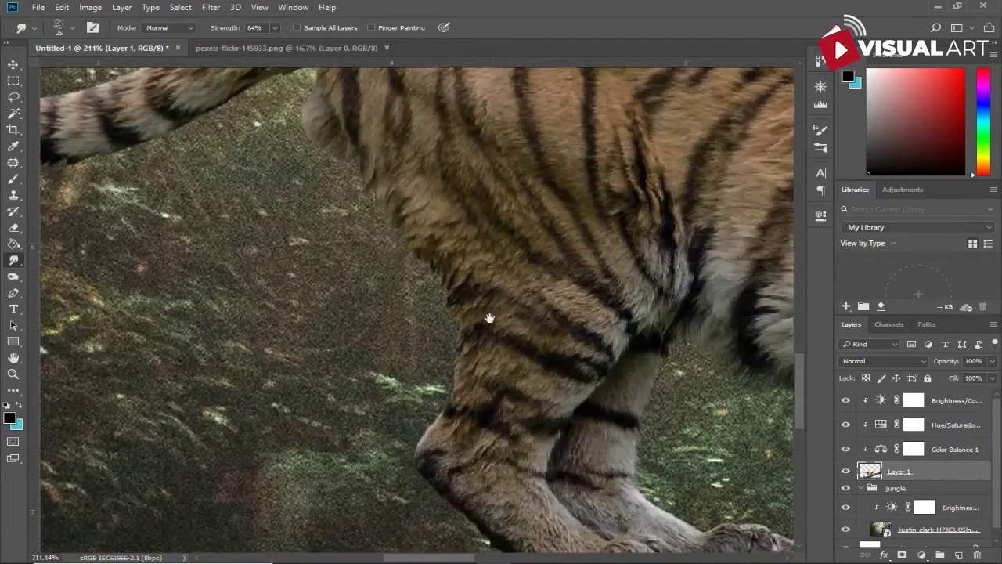
scroll(384, 320, up, 3)
key(ctrl+z)
drag(214, 289, 359, 285)
drag(321, 276, 299, 284)
drag(188, 249, 177, 256)
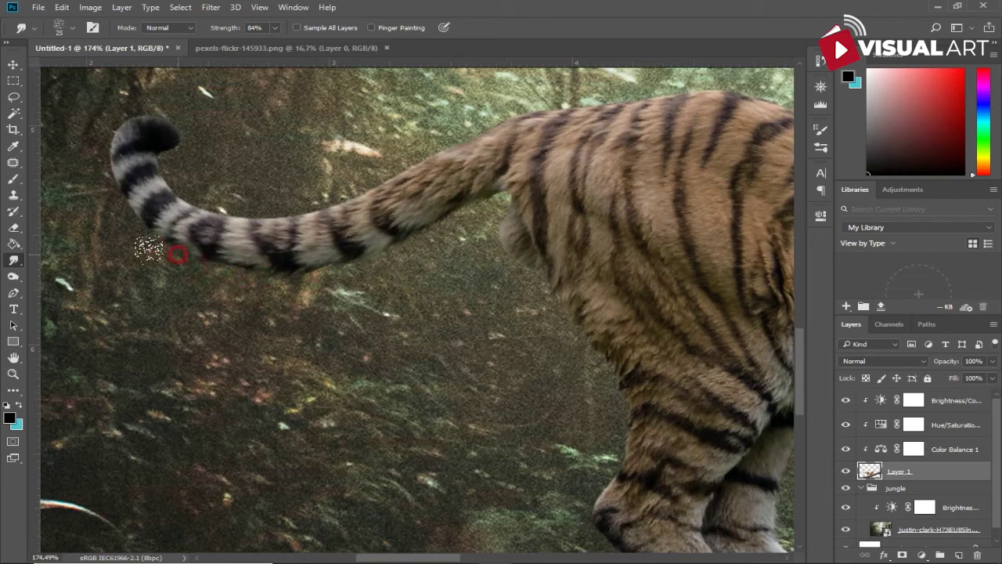
mouse_move(116, 177)
mouse_down()
mouse_move(148, 247)
mouse_move(196, 200)
mouse_move(336, 238)
mouse_up()
drag(349, 256, 335, 262)
drag(332, 226, 316, 217)
drag(357, 185, 362, 171)
Soften the rest of the tiger's fur outline with Smudge strokes along the back and toward the front of the body
drag(575, 282, 376, 333)
mouse_move(473, 255)
mouse_down()
mouse_move(390, 303)
mouse_move(313, 332)
mouse_up()
drag(650, 211, 355, 287)
drag(512, 317, 355, 302)
drag(511, 363, 377, 302)
drag(564, 357, 411, 341)
mouse_move(513, 378)
mouse_down()
mouse_move(387, 368)
mouse_move(332, 344)
mouse_up()
mouse_move(658, 288)
mouse_down()
mouse_move(555, 338)
mouse_move(454, 418)
mouse_up()
key(ctrl+z)
mouse_move(548, 372)
mouse_down()
mouse_move(398, 419)
mouse_move(379, 444)
mouse_up()
scroll(380, 443, down, 3)
scroll(565, 469, up, 4)
mouse_move(565, 470)
mouse_down()
mouse_move(524, 314)
mouse_move(551, 327)
mouse_move(520, 374)
mouse_move(466, 392)
mouse_move(513, 376)
mouse_move(478, 420)
mouse_move(523, 408)
mouse_move(481, 418)
mouse_move(517, 417)
mouse_move(519, 434)
mouse_move(583, 424)
mouse_up()
scroll(583, 424, down, 5)
scroll(620, 424, down, 4)
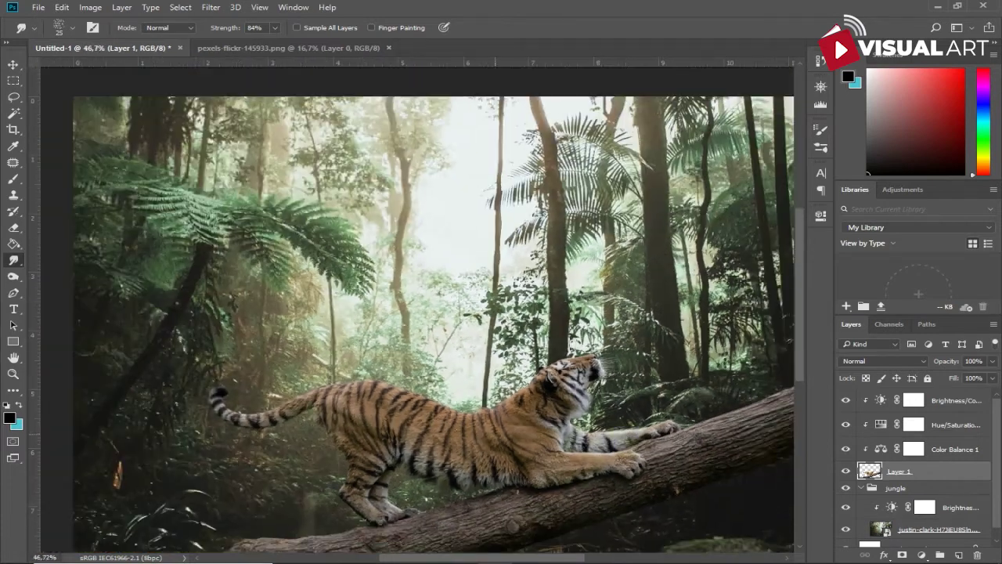
Paint black on the Brightness/Contrast 2 mask along the tiger's back and tail, using a soft brush of 175 px, reduced to 125 px
click(13, 65)
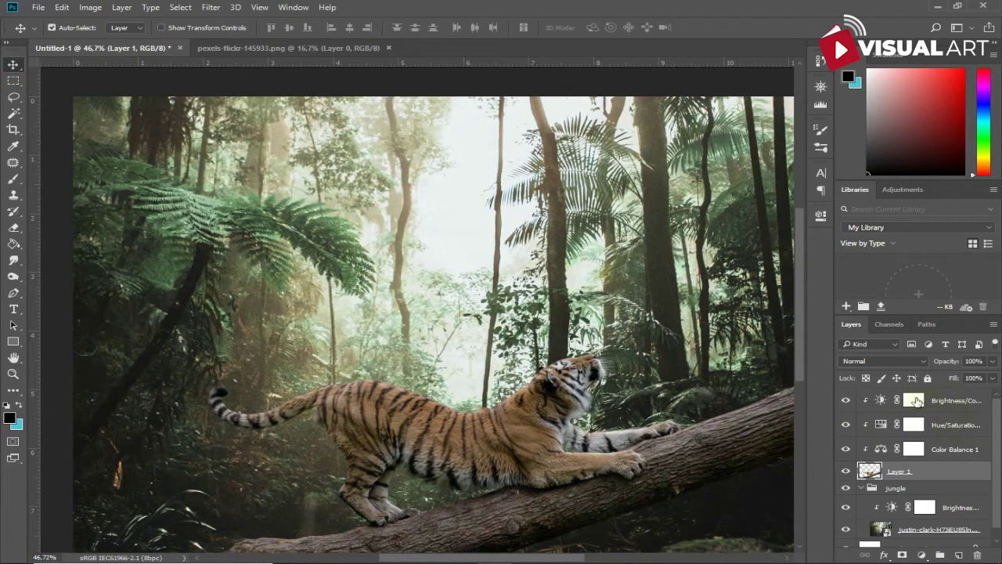
click(914, 400)
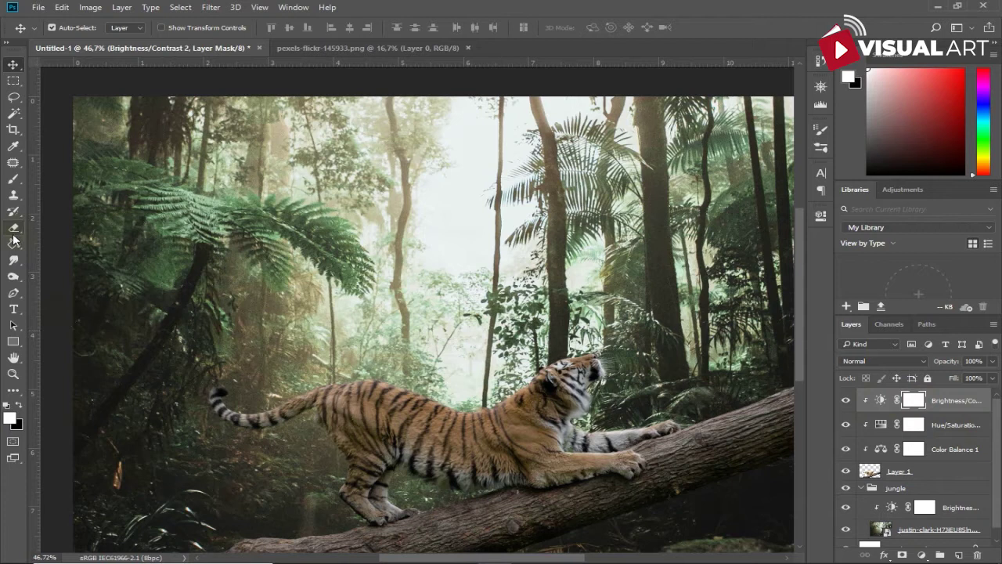
click(14, 179)
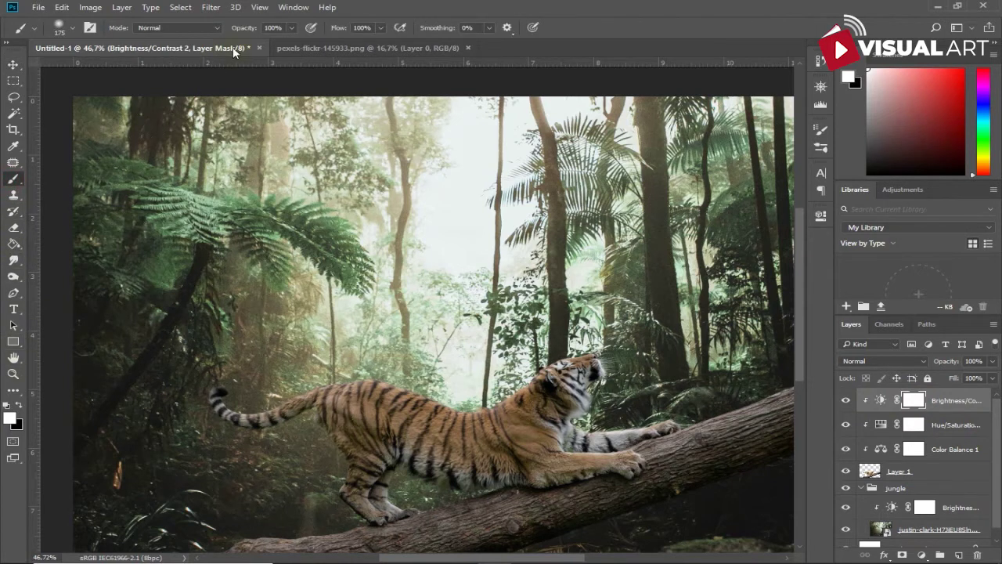
scroll(415, 372, up, 1)
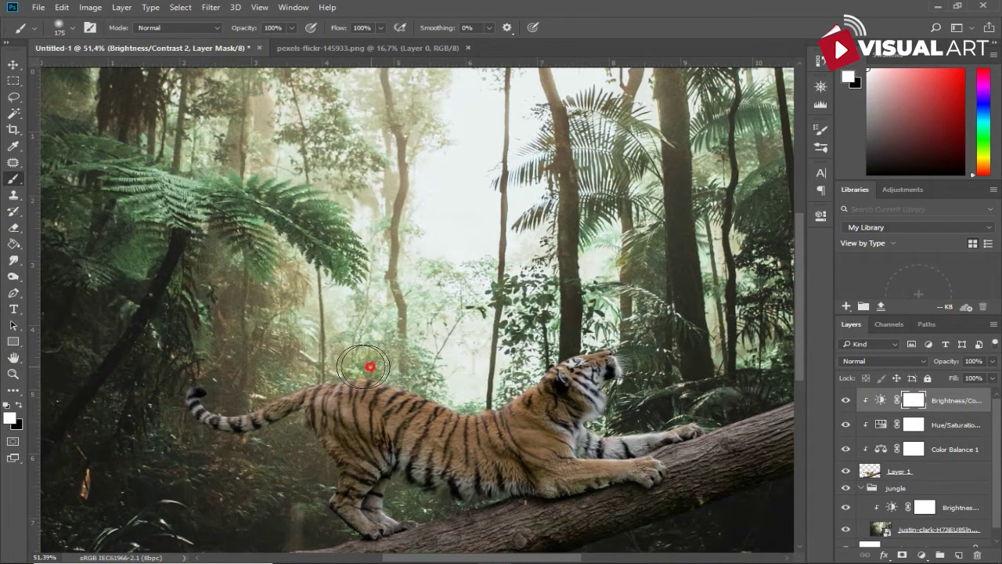
click(20, 402)
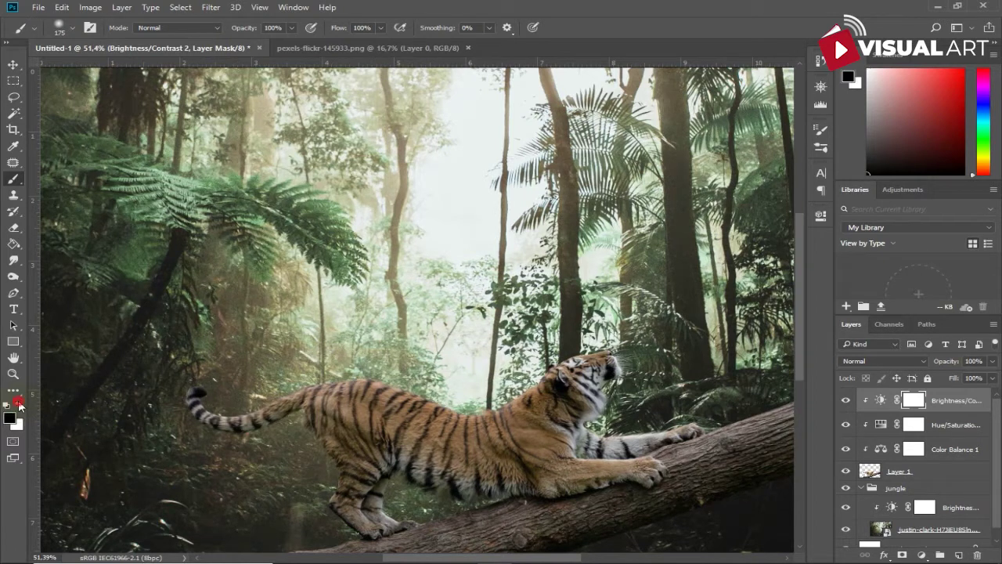
mouse_move(384, 380)
mouse_down()
mouse_move(260, 379)
mouse_move(491, 378)
mouse_move(447, 395)
mouse_move(484, 386)
mouse_move(454, 396)
mouse_move(360, 370)
mouse_move(375, 370)
mouse_move(295, 368)
mouse_move(236, 403)
mouse_up()
key(bracketleft)
key(bracketleft)
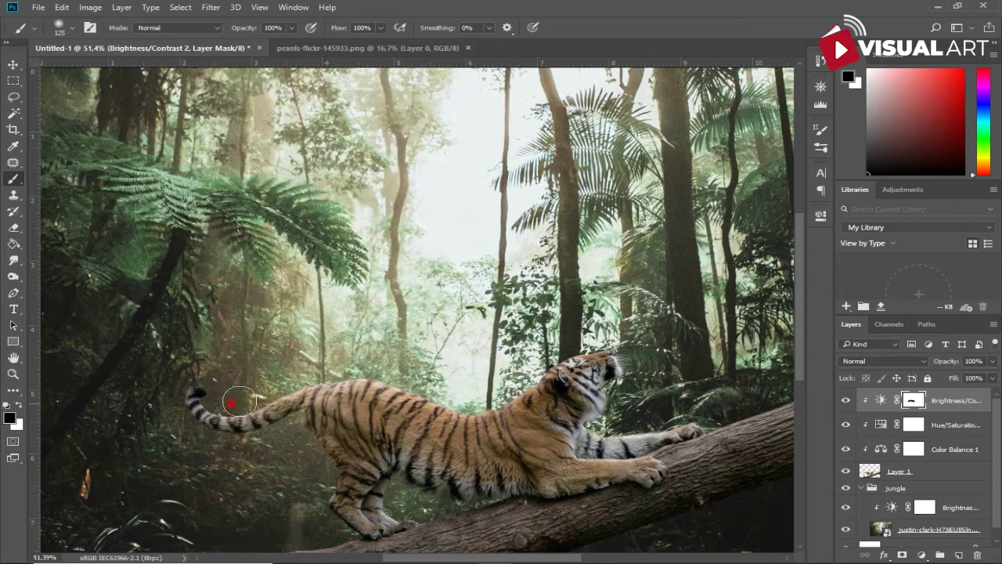
Paint black on the Brightness/Contrast 2 mask along the log's upper edge behind and below the hind legs, using 200 and 100 px brushes
drag(529, 456, 635, 273)
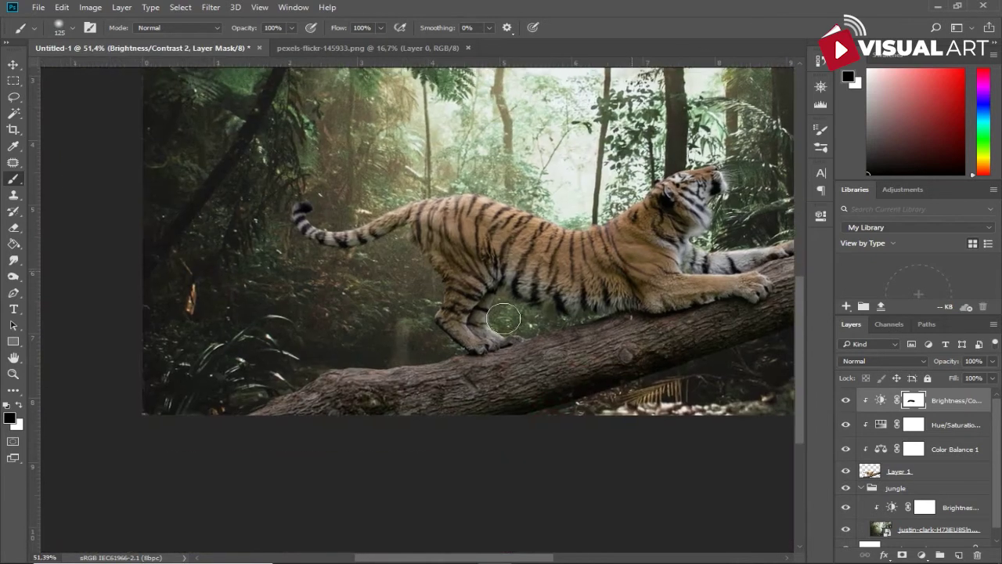
key(bracketright)
key(bracketright)
key(bracketright)
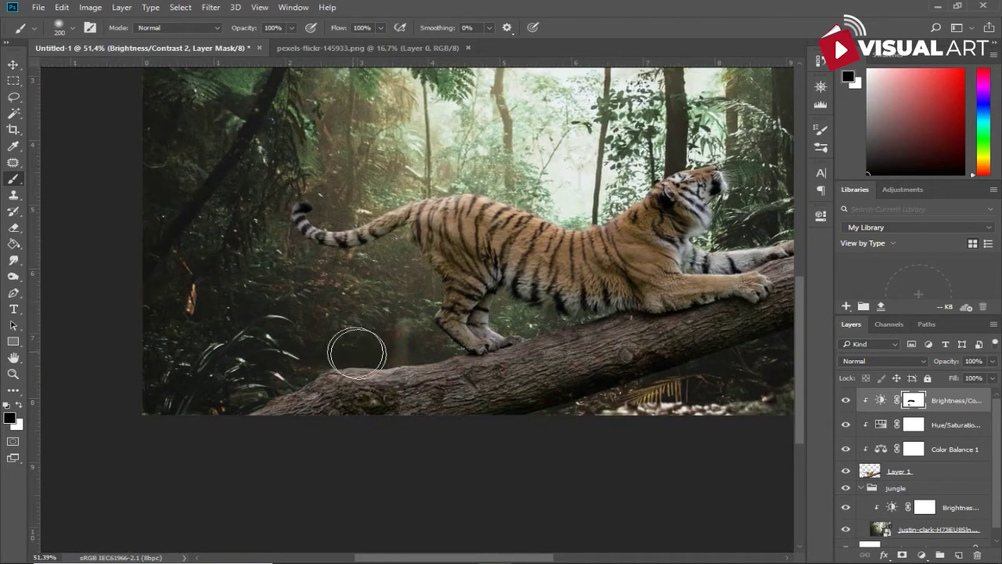
click(318, 358)
key(bracketleft)
key(bracketleft)
key(bracketleft)
click(413, 346)
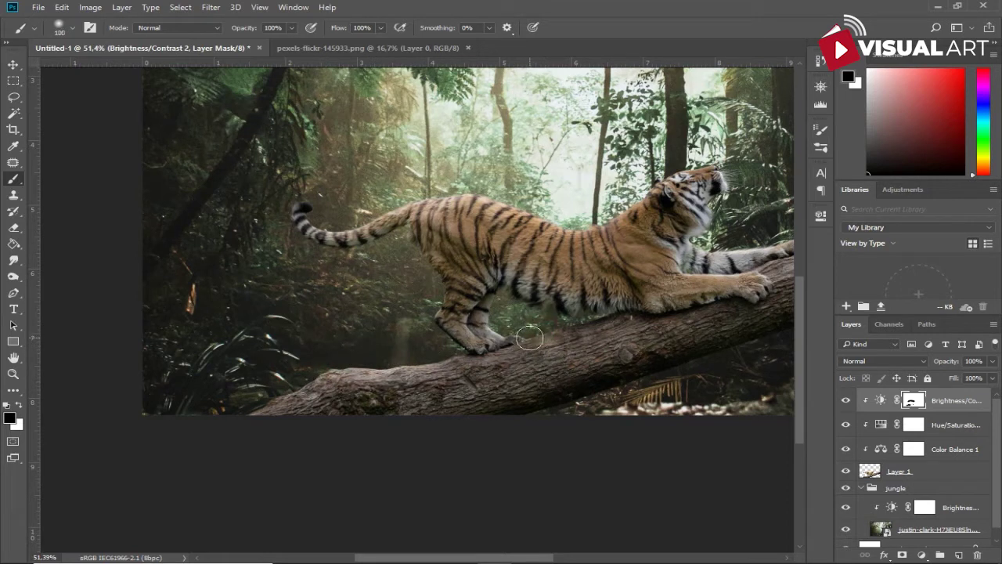
click(509, 335)
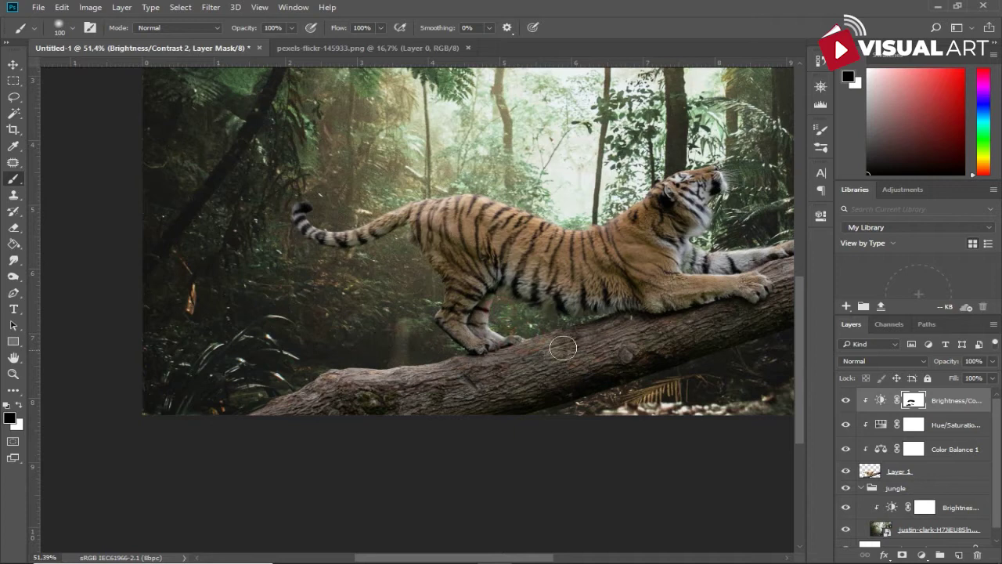
Touch up the Brightness/Contrast 2 mask in black along the log's upper edge beyond the front paws, undoing the first stroke there
drag(644, 276, 434, 317)
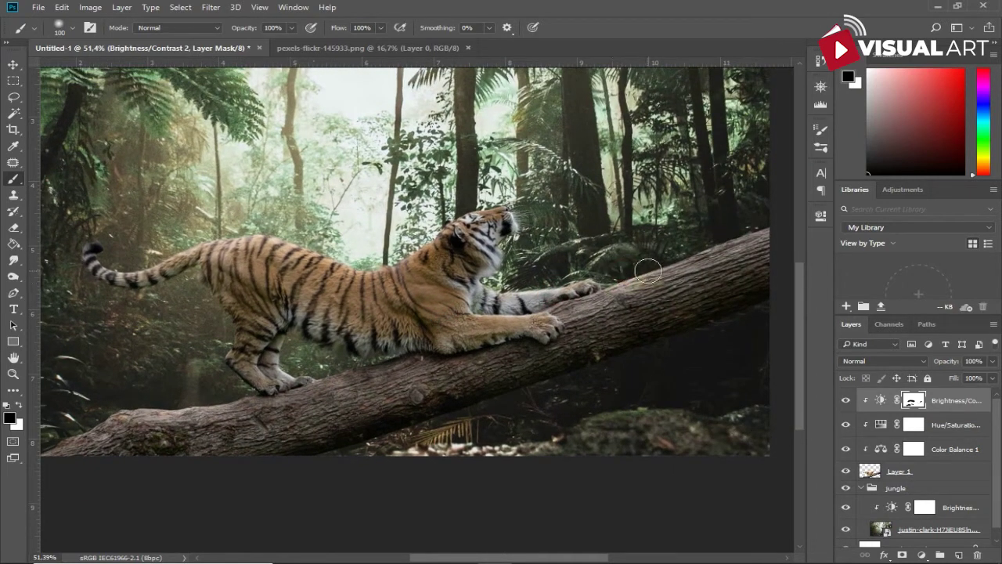
key(ctrl+z)
click(615, 273)
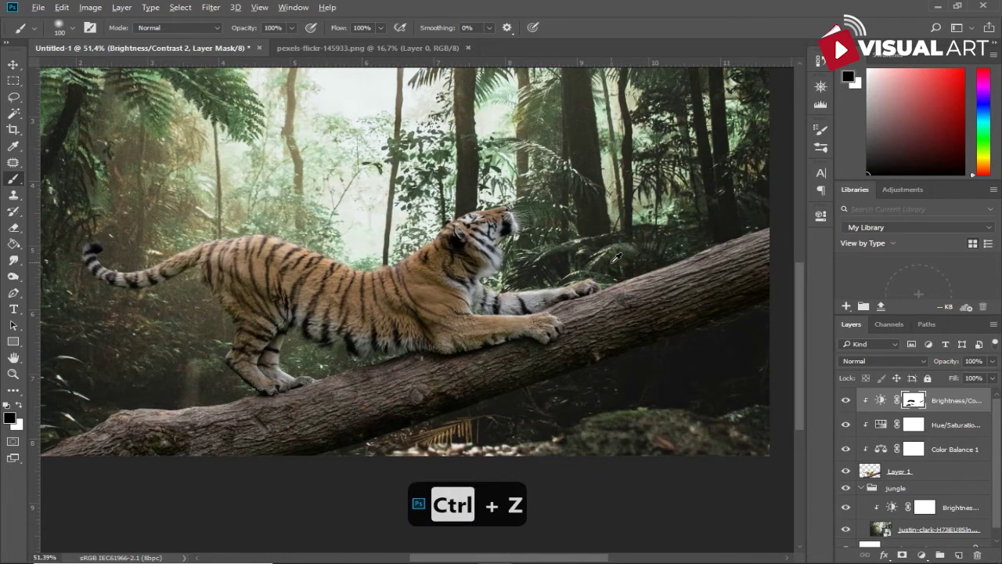
scroll(616, 258, down, 2)
scroll(710, 289, down, 1)
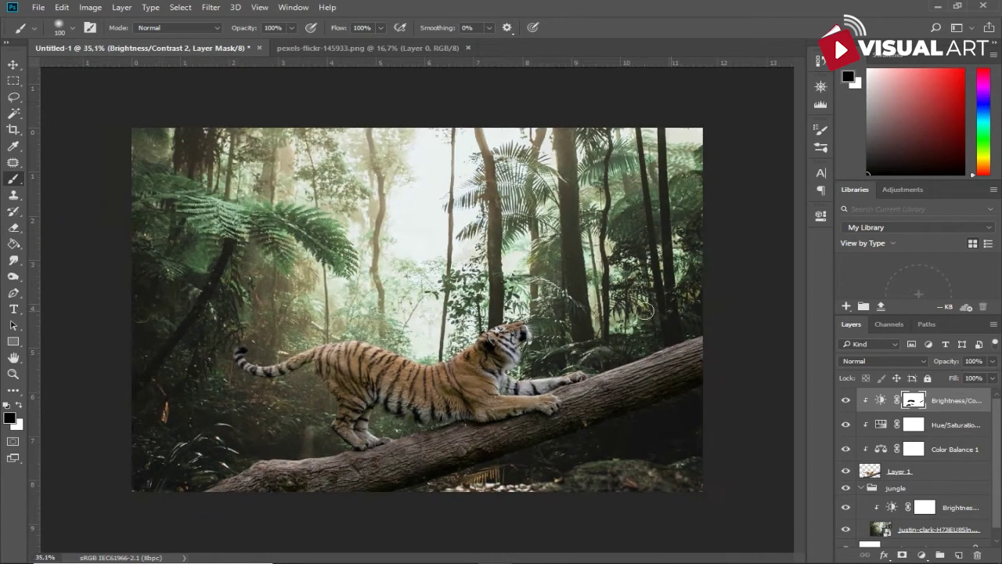
Add a new layer clipped directly above Layer 1 and fill it with 50% gray
click(934, 467)
click(958, 555)
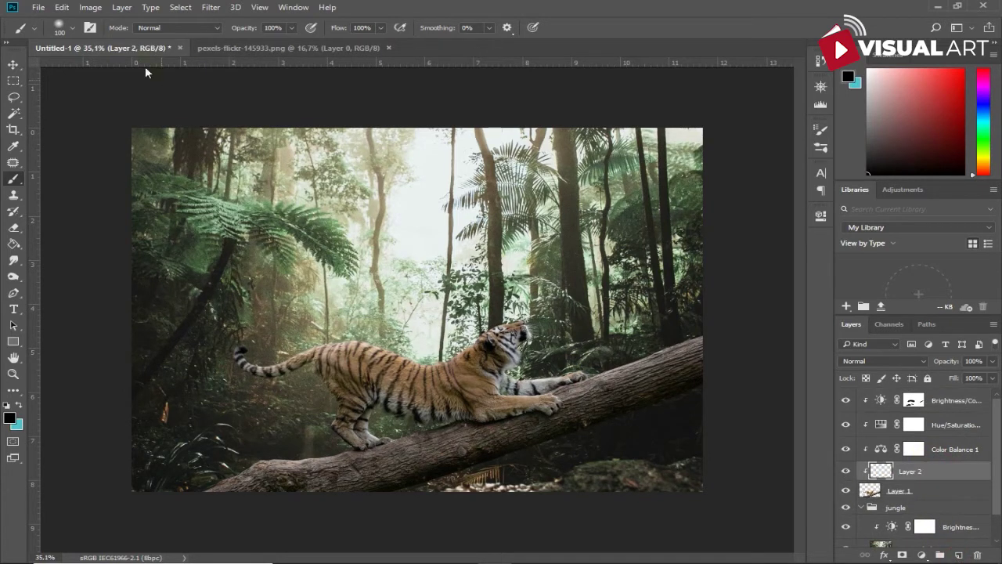
click(62, 8)
click(71, 198)
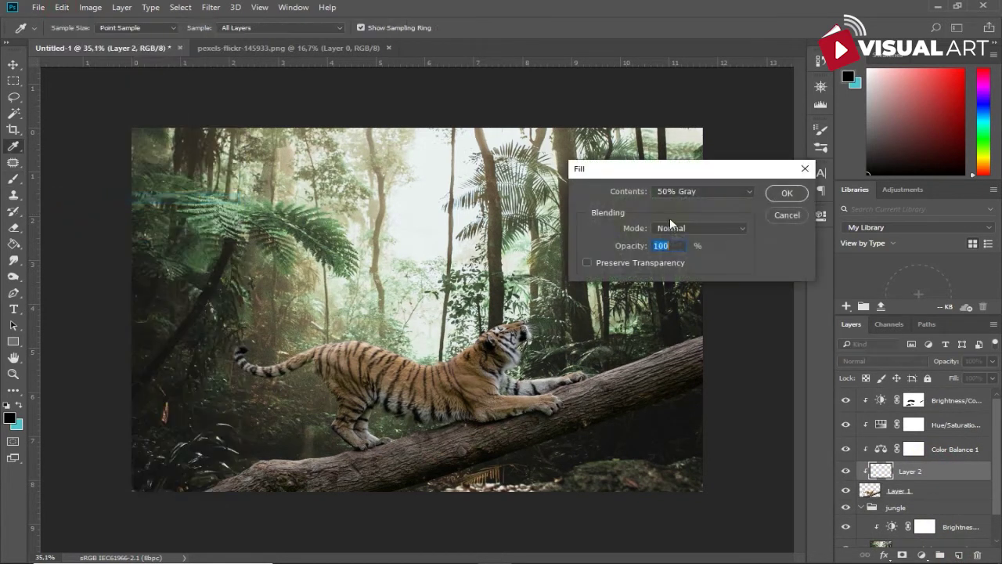
click(783, 193)
Set the blend mode of the gray Layer 2 to Overlay
key(b)
click(891, 364)
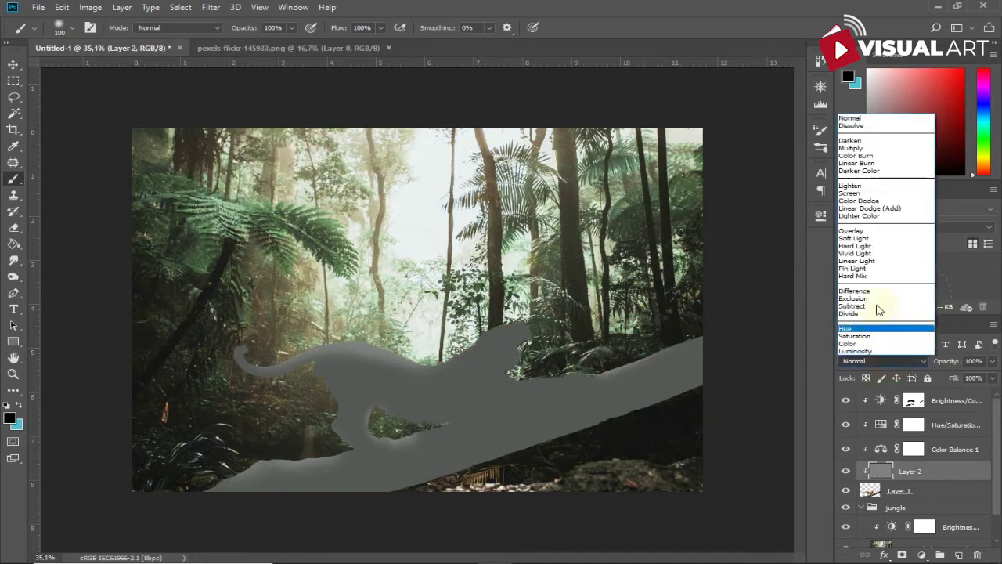
click(861, 231)
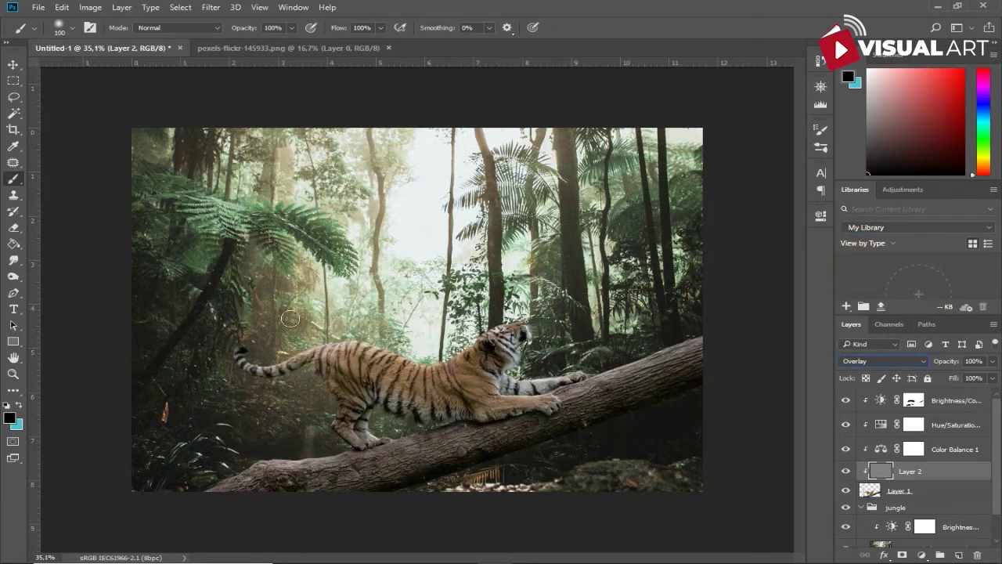
Burn shadows under the tiger's front leg and on its hind legs with a smaller brush, range Shadows and exposure 85%
click(15, 277)
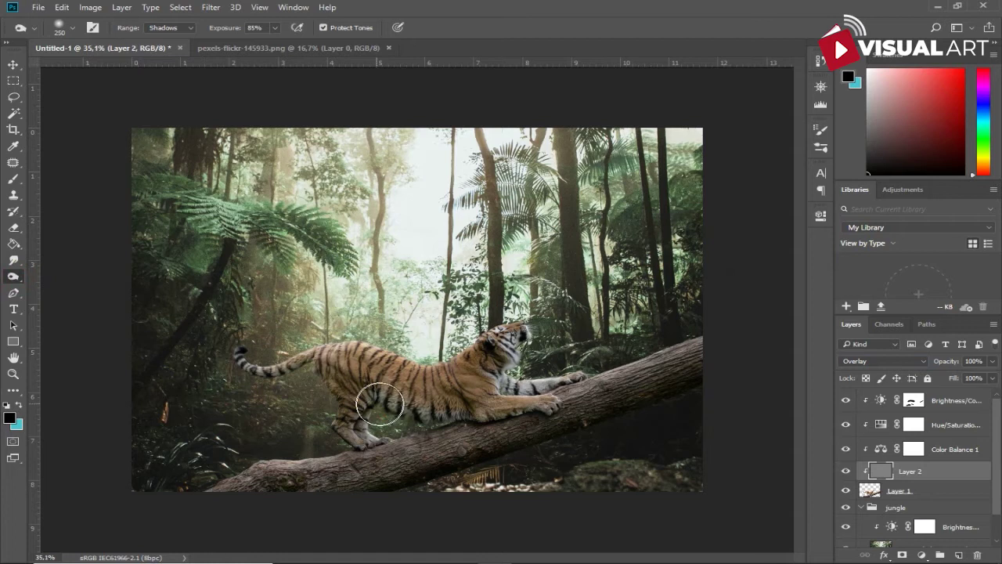
key([)
key([)
key([)
drag(472, 406, 509, 407)
drag(360, 393, 363, 444)
Burn the underside of the log along its whole length with a 250 px brush
key(])
key(])
key(])
drag(291, 498, 435, 492)
drag(320, 491, 596, 464)
drag(596, 425, 723, 393)
mouse_move(456, 449)
mouse_down()
mouse_move(363, 478)
mouse_move(440, 495)
mouse_up()
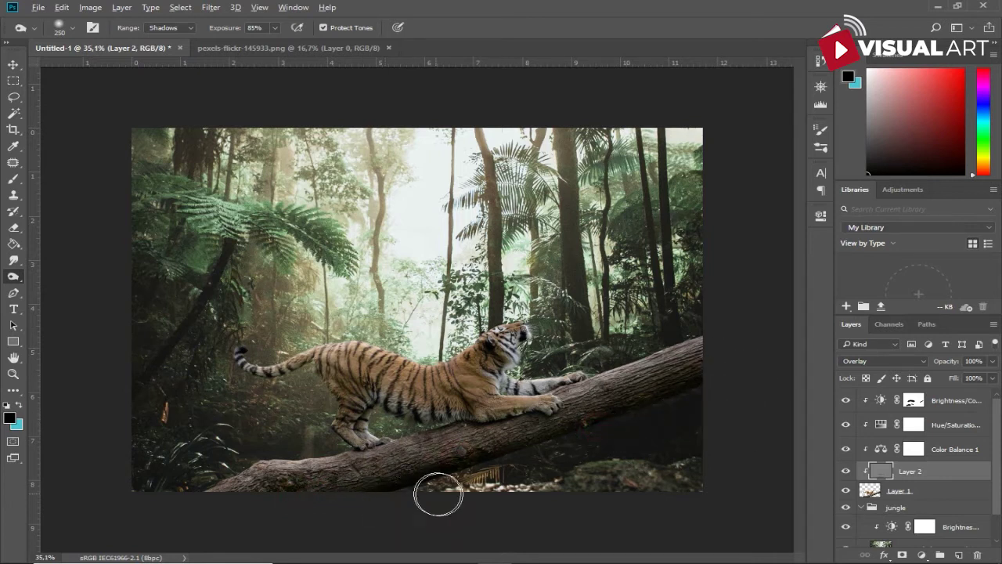
scroll(439, 494, down, 2)
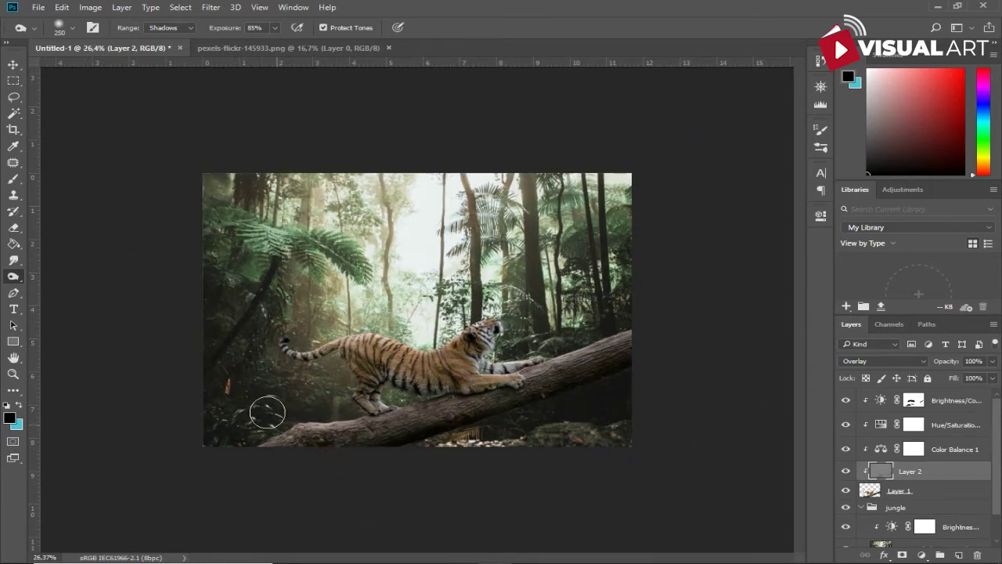
click(14, 65)
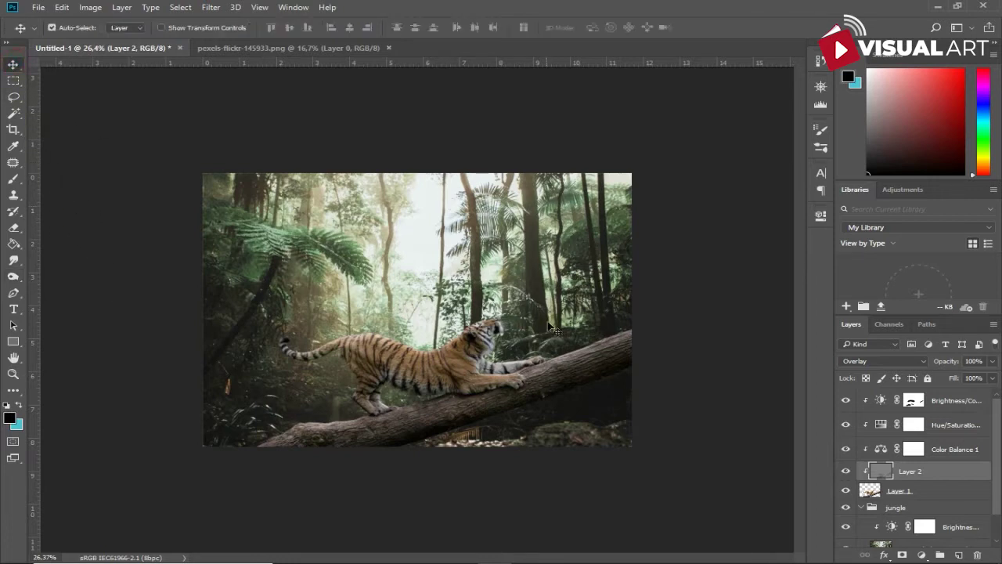
scroll(550, 329, up, 3)
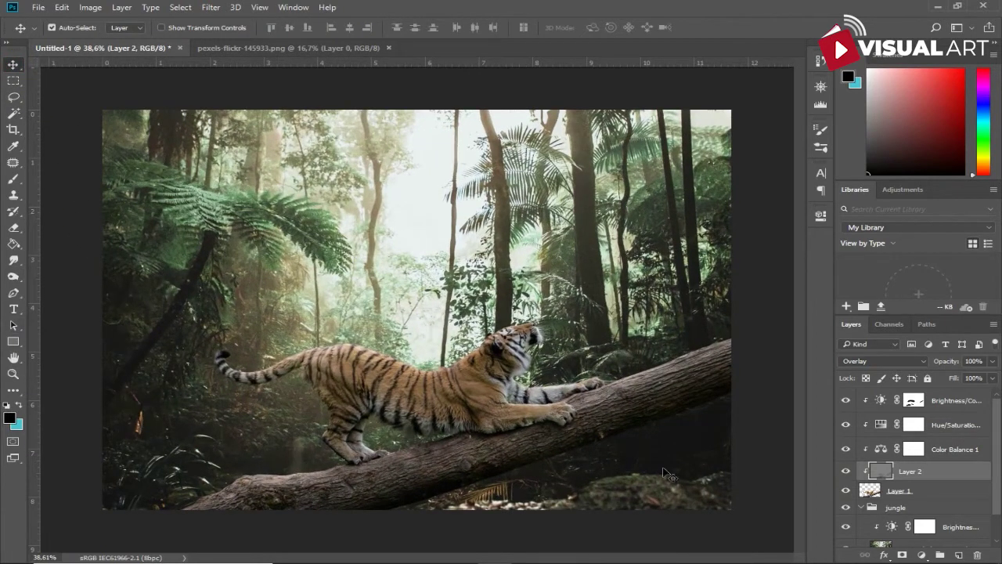
Dodge highlights along the tiger's back and the base of its tail with a 100 px brush, range Highlights and exposure 89%
right_click(13, 278)
click(67, 275)
scroll(313, 325, up, 1)
key(bracketleft)
key(bracketleft)
key(bracketleft)
mouse_move(313, 345)
mouse_down()
mouse_move(385, 337)
mouse_move(360, 343)
mouse_move(467, 371)
mouse_move(436, 361)
mouse_up()
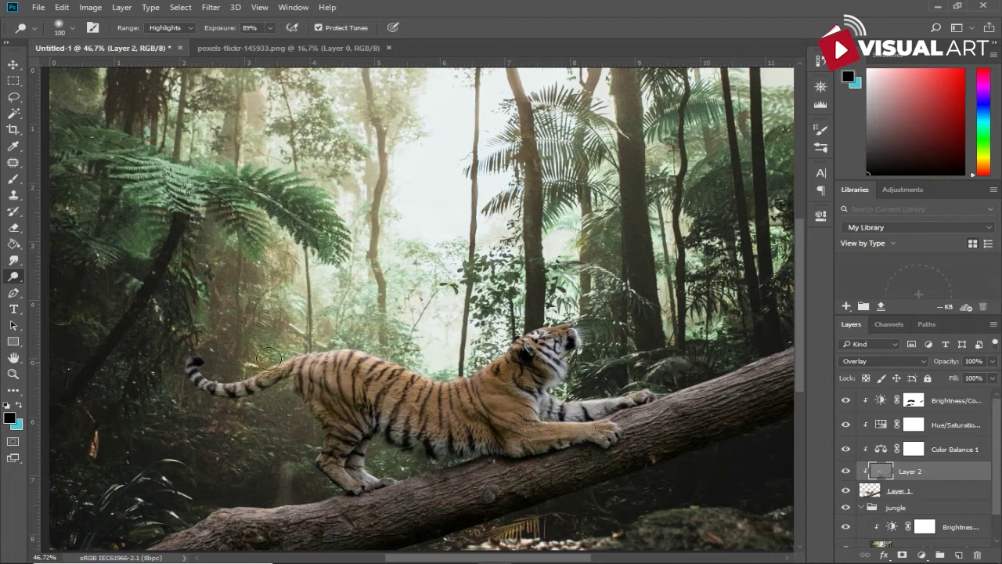
drag(262, 360, 238, 369)
scroll(303, 339, down, 4)
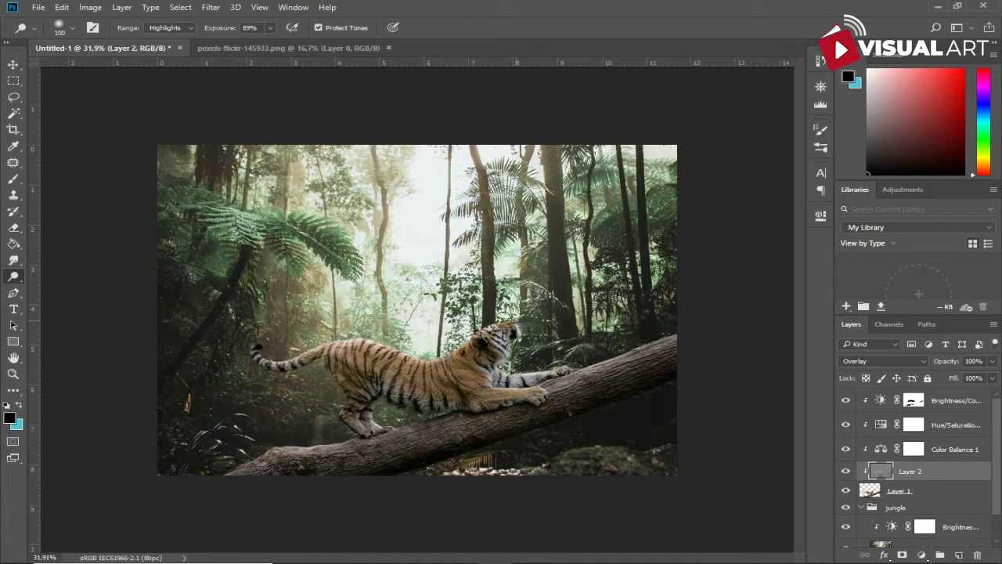
click(489, 320)
key(ctrl+z)
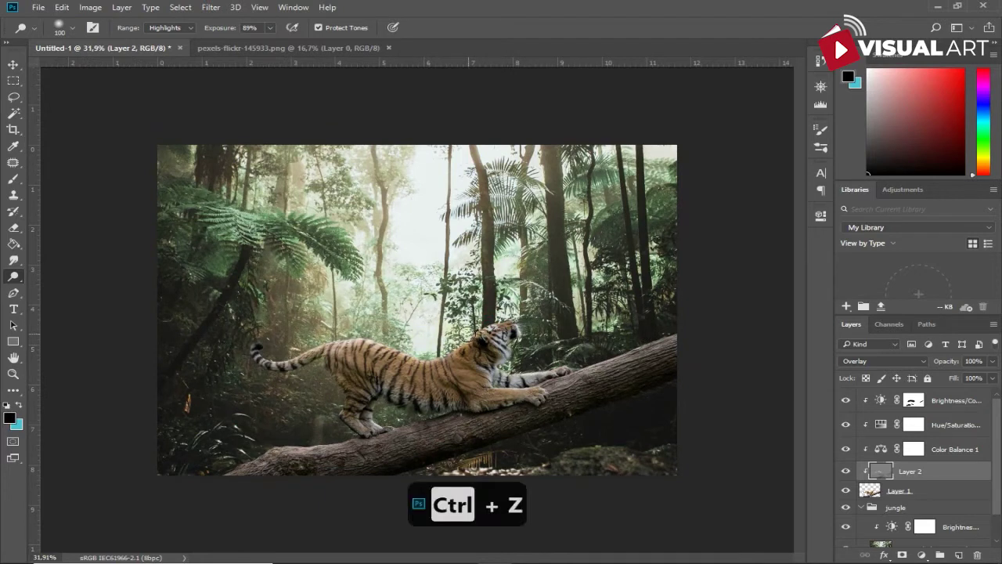
click(12, 69)
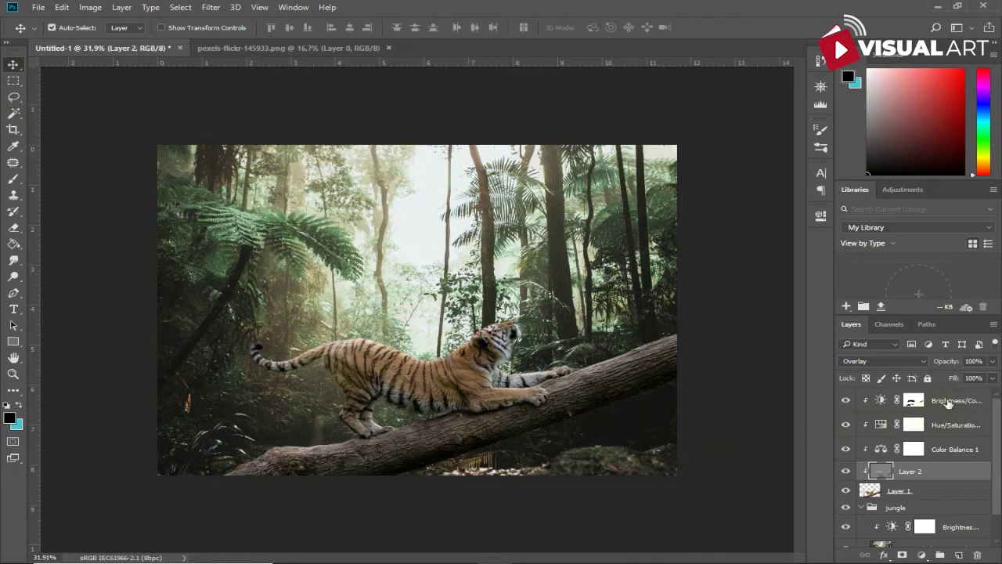
Group Layer 1 with its clipped gray layer and adjustments, and name the group tiger
shift+click(948, 402)
click(936, 491)
shift+click(950, 401)
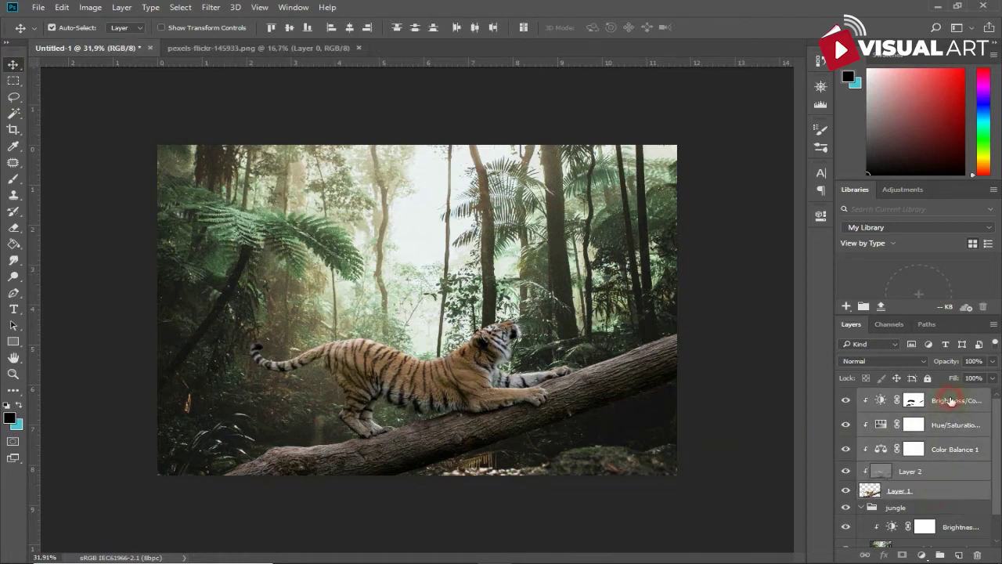
key(ctrl+g)
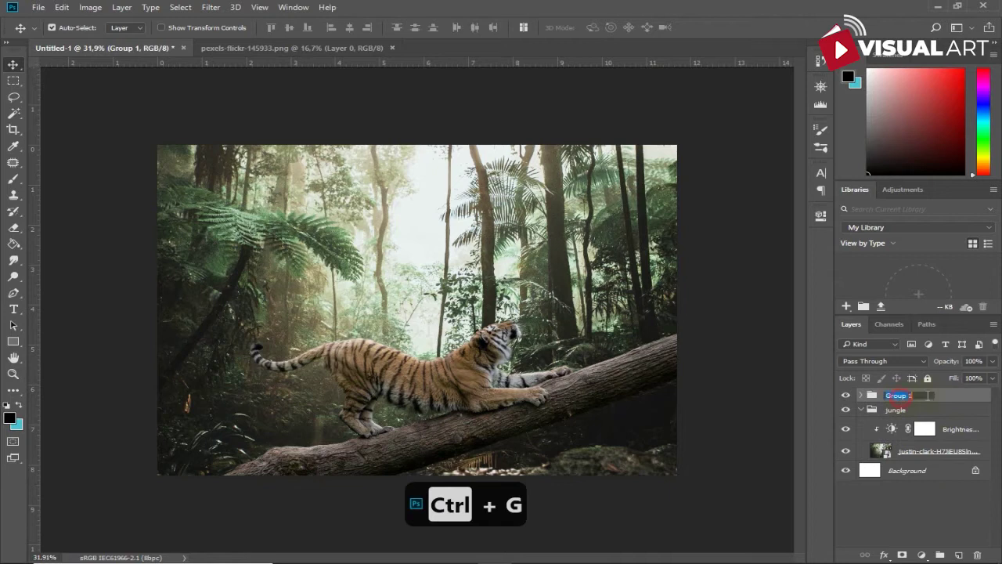
text(t)
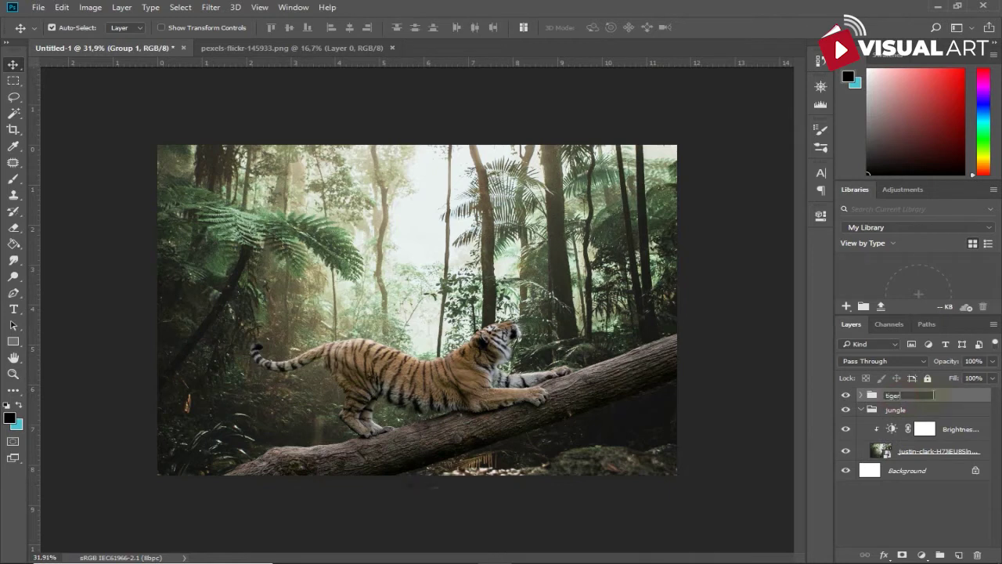
text(iger)
key(Return)
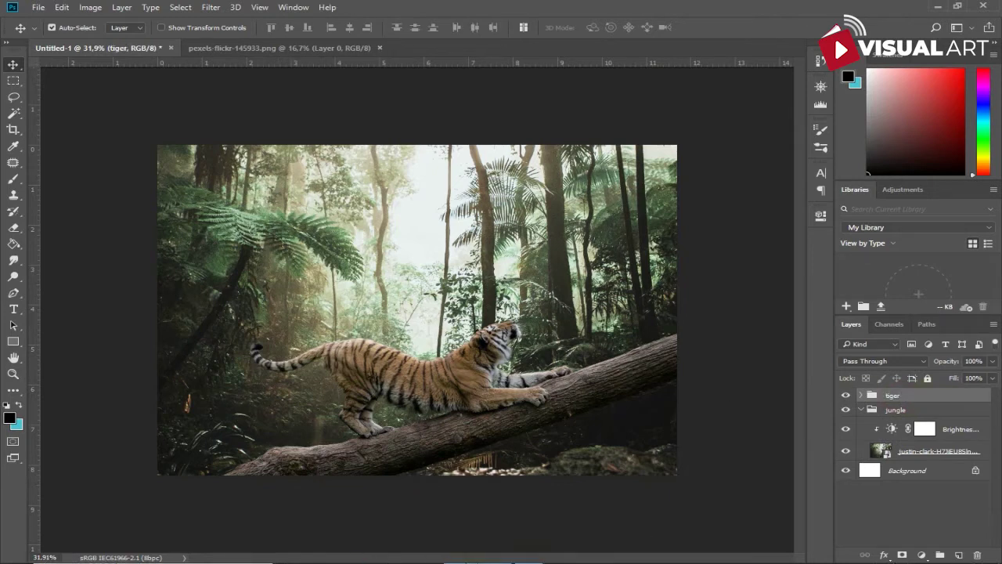
Open JungleBook_MPC_VFX_02 from the wild jungle folder and close the pexels-flickr-145933.png document
key(alt+Tab)
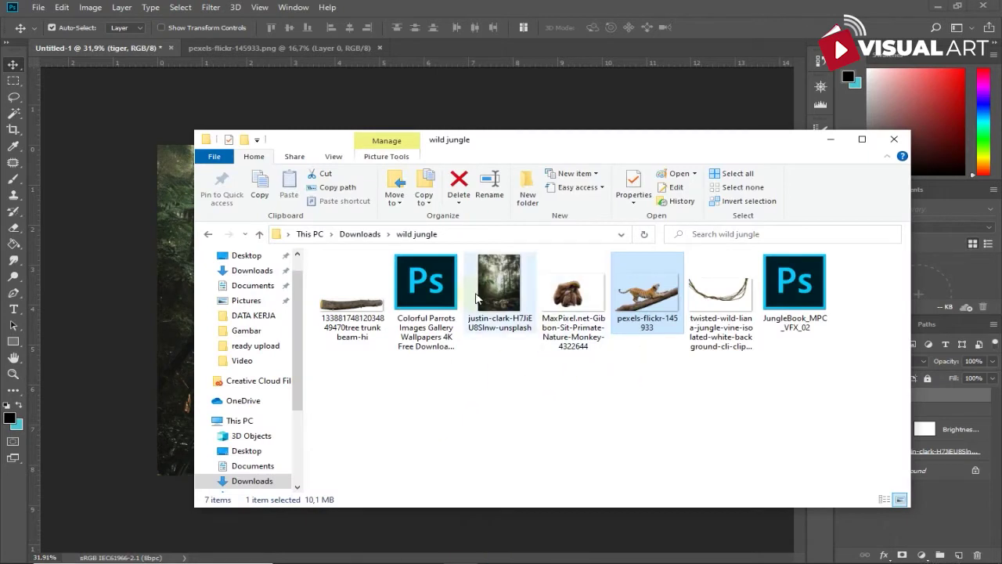
double_click(790, 288)
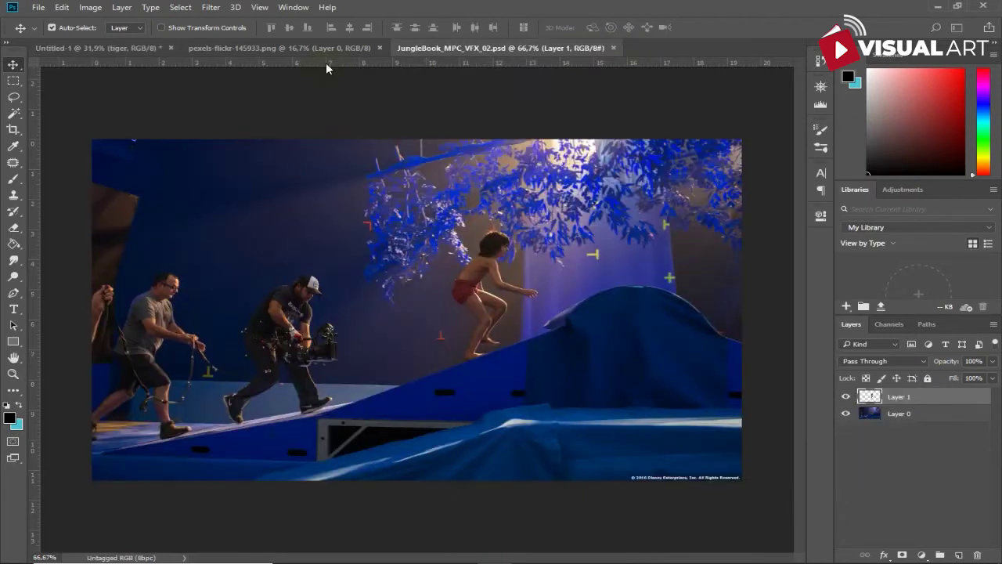
click(371, 49)
click(378, 48)
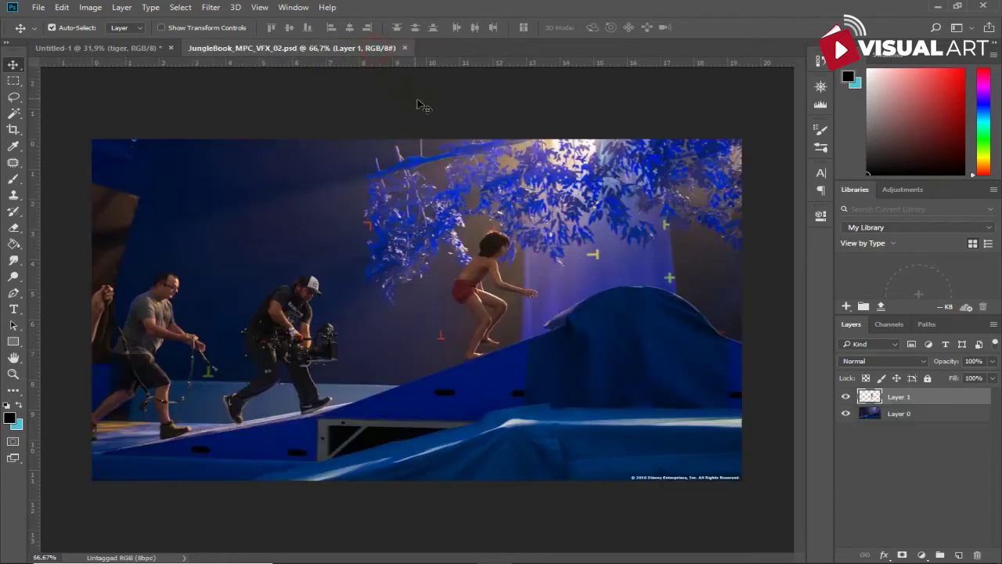
Check the boy's cutout without its background, and copy it into the Untitled-1 composite above the tiger group
click(846, 414)
click(846, 414)
drag(451, 273, 362, 272)
drag(365, 347, 366, 348)
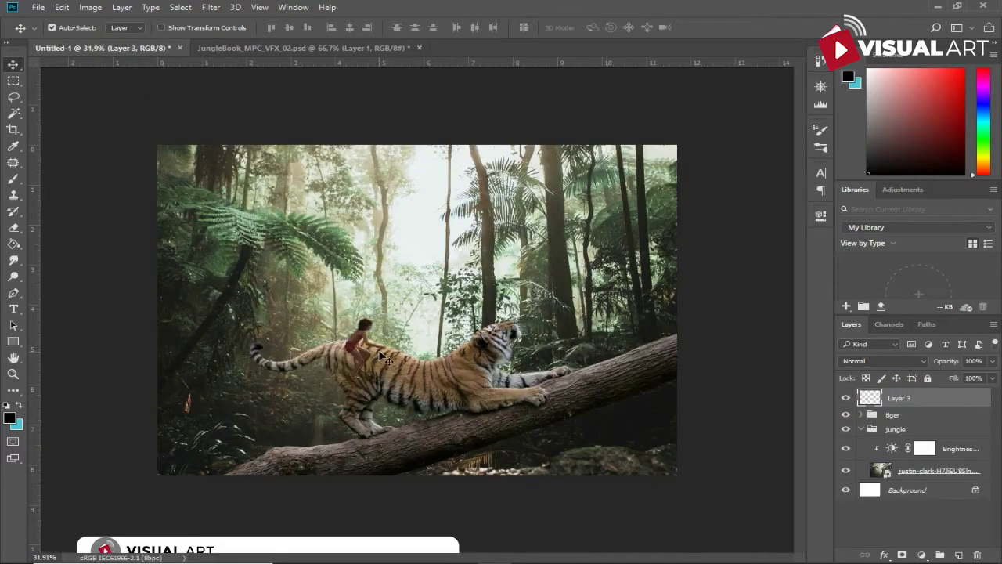
Scale the boy to about 524% and place him in the lower-left foreground of the image, behind the tiger's tail
key(ctrl+t)
drag(390, 382, 565, 479)
drag(309, 328, 181, 432)
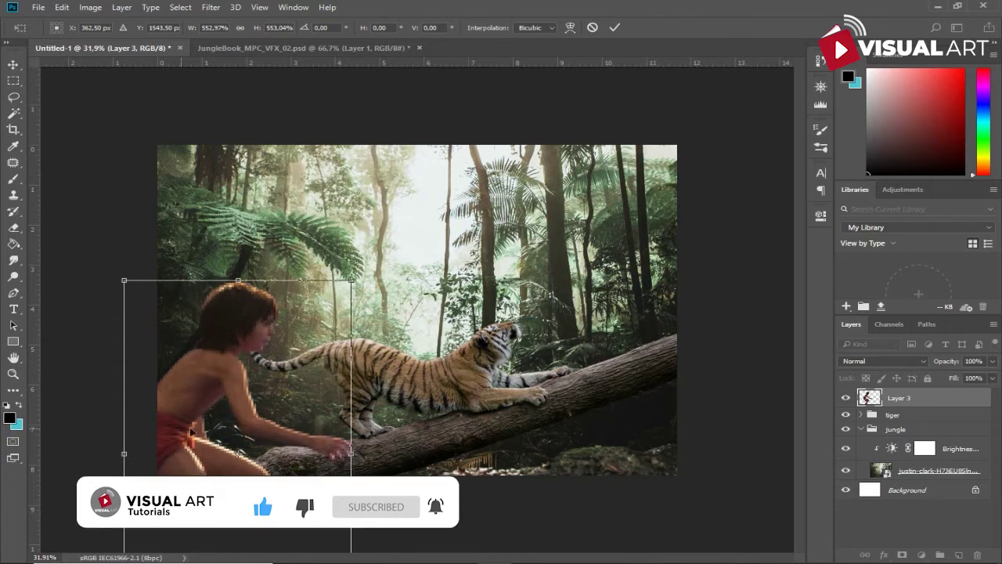
drag(353, 281, 345, 289)
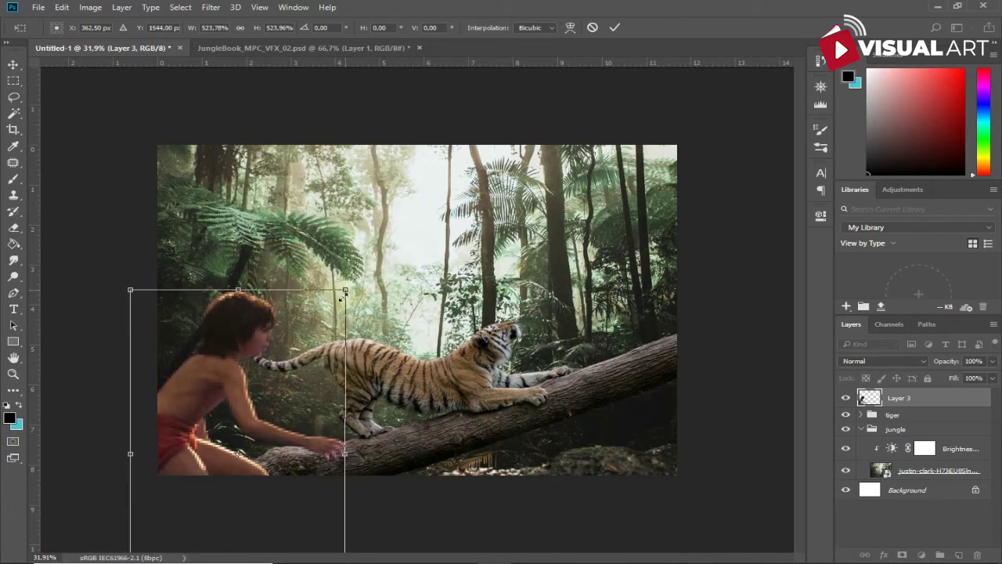
drag(213, 390, 209, 387)
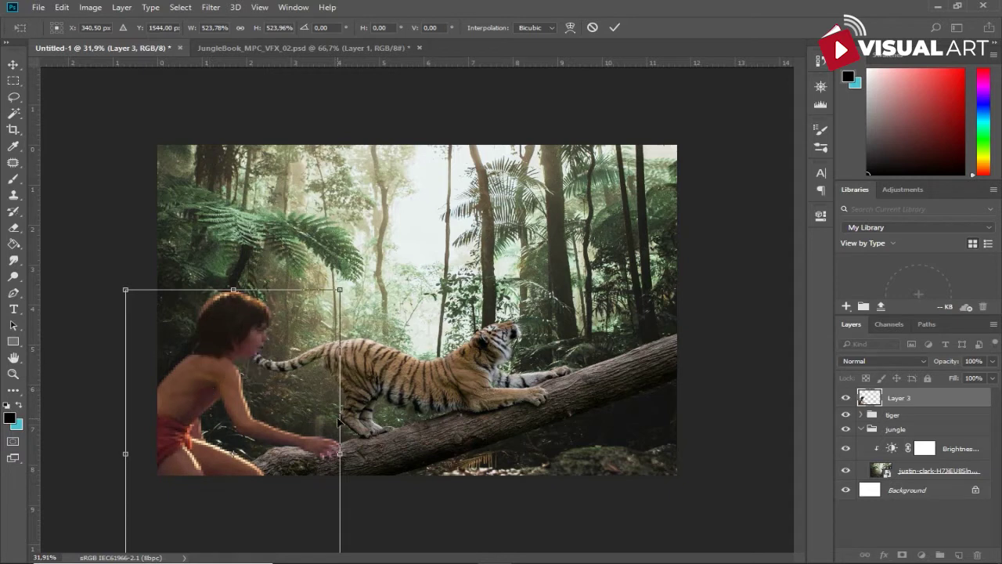
key(Return)
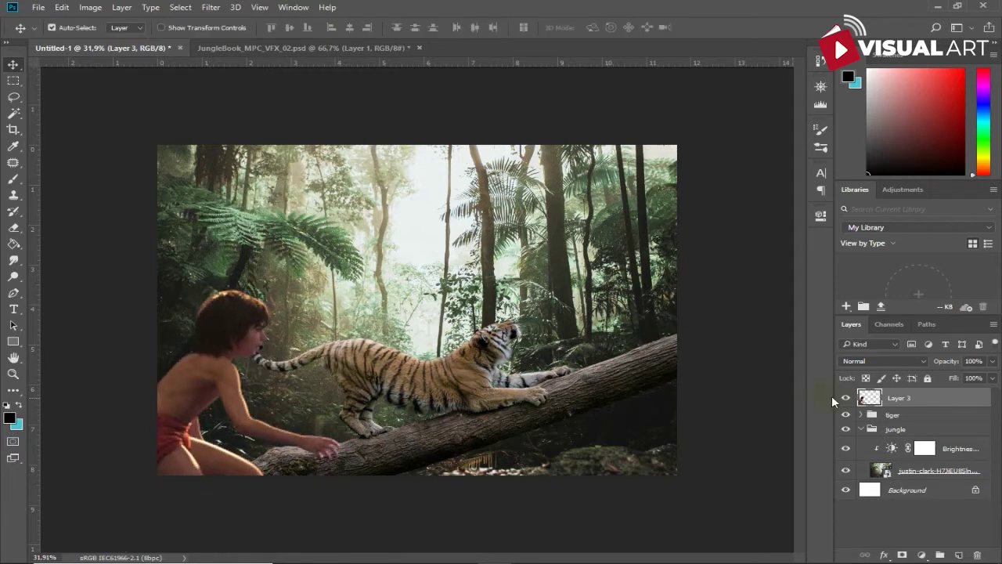
Smudge the edges of the boy's hair with a 45 px textured brush at 84% strength
scroll(610, 413, up, 2)
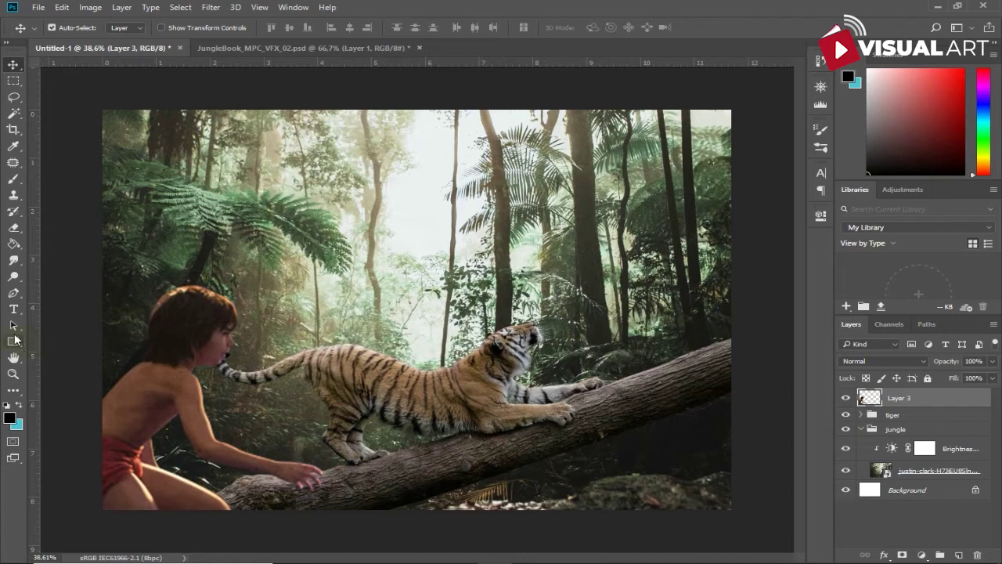
click(13, 259)
scroll(177, 281, up, 5)
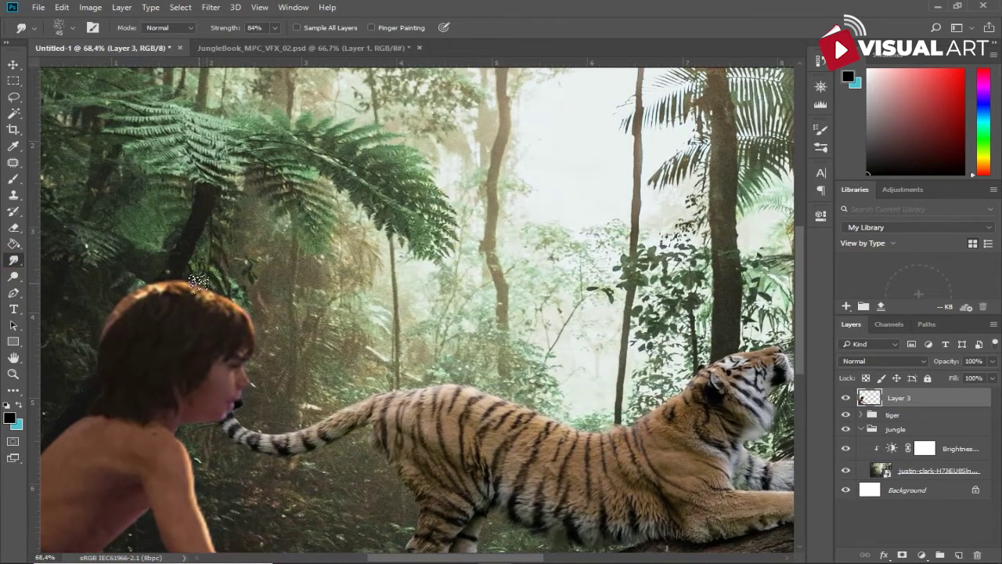
mouse_move(206, 284)
mouse_down()
mouse_move(244, 286)
mouse_move(272, 310)
mouse_up()
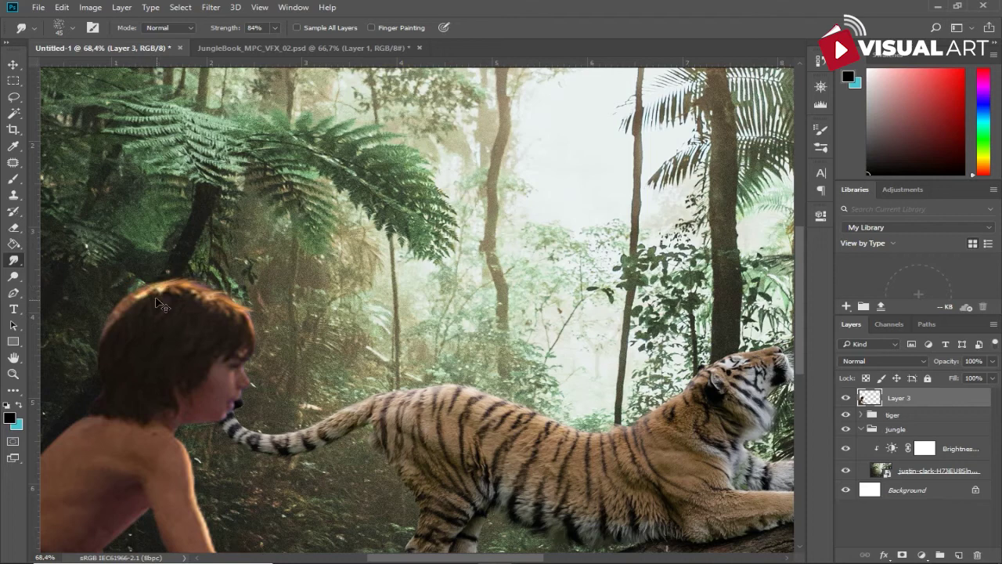
key(ctrl+z)
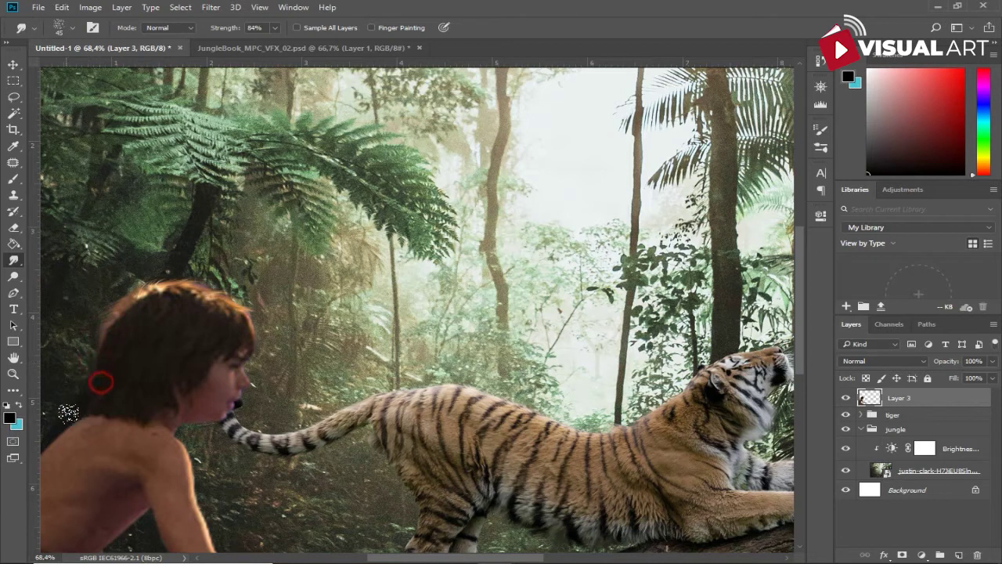
mouse_move(254, 321)
mouse_down()
mouse_move(268, 335)
mouse_move(266, 373)
mouse_up()
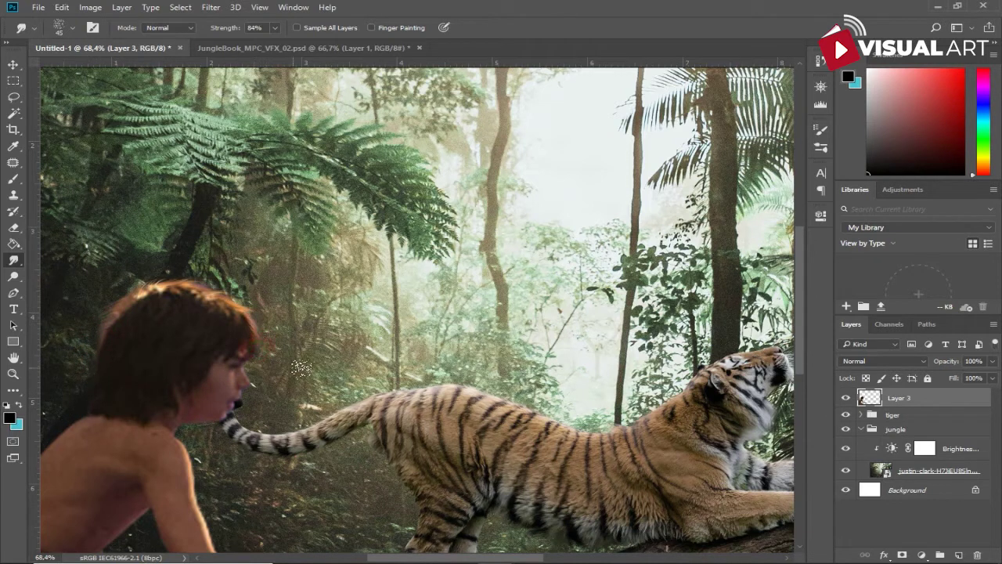
scroll(301, 368, down, 5)
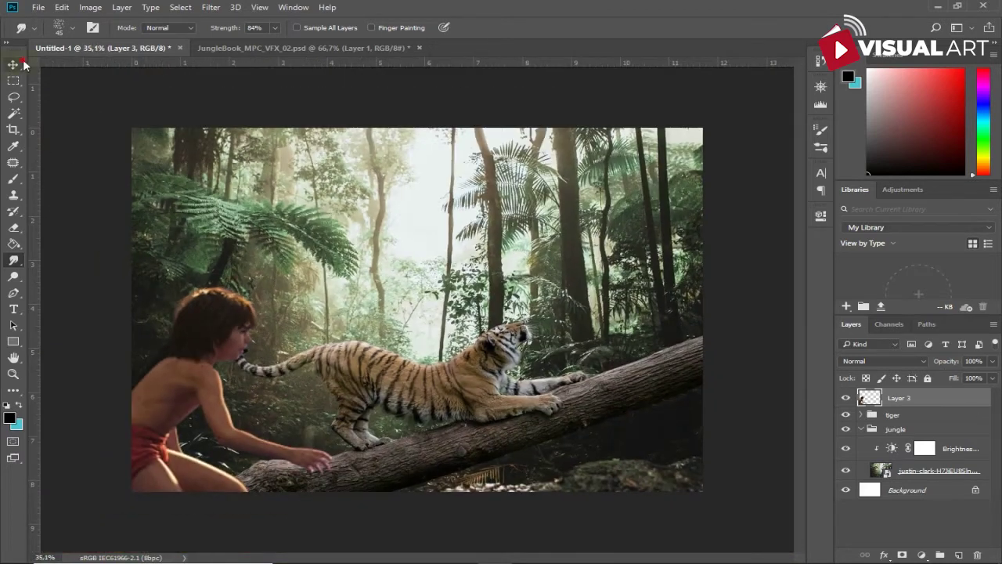
click(22, 62)
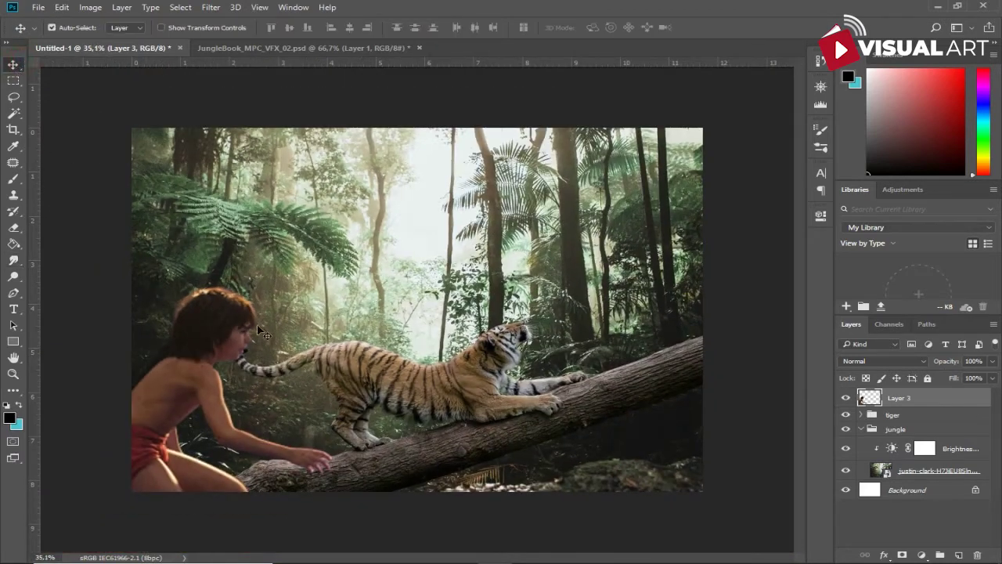
Convert Layer 3 to a smart object and apply a Gaussian Blur with a 9.8 px radius
right_click(930, 403)
click(718, 252)
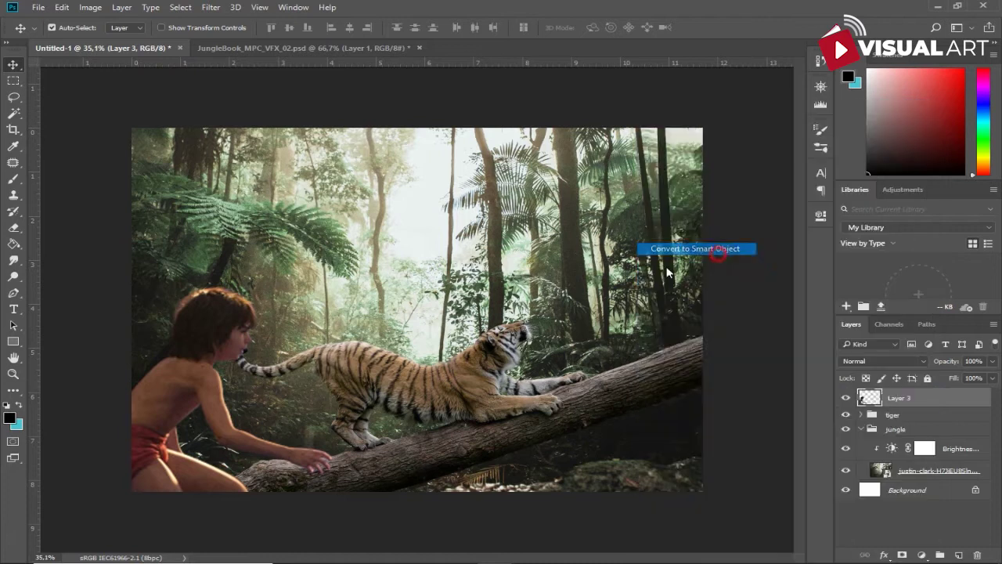
click(90, 7)
mouse_move(207, 7)
mouse_move(227, 146)
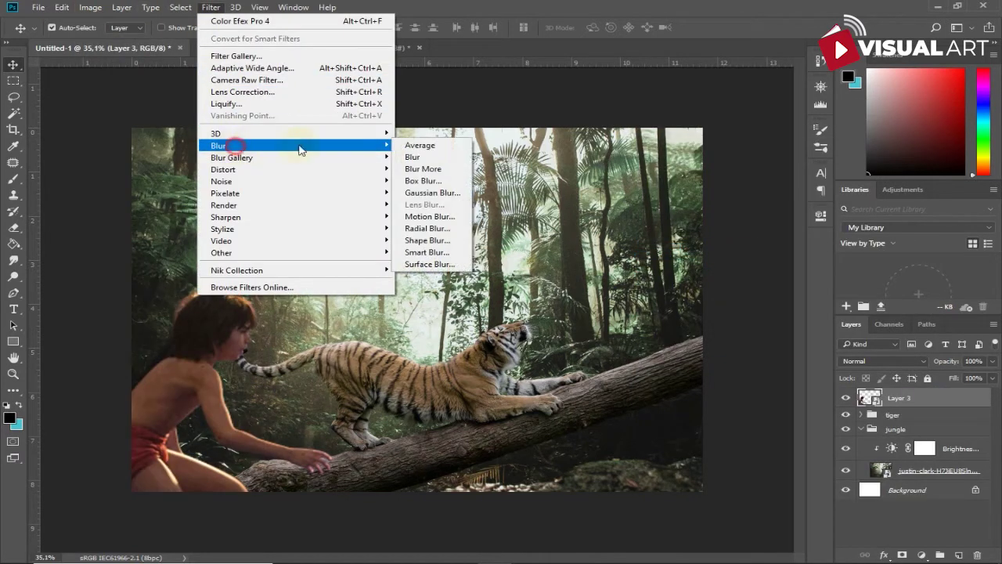
click(440, 193)
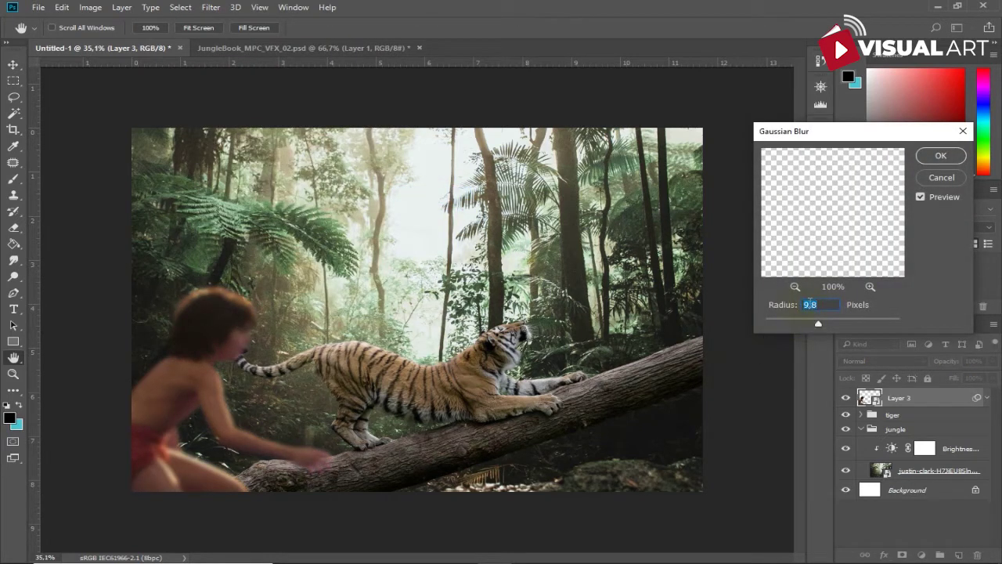
click(939, 156)
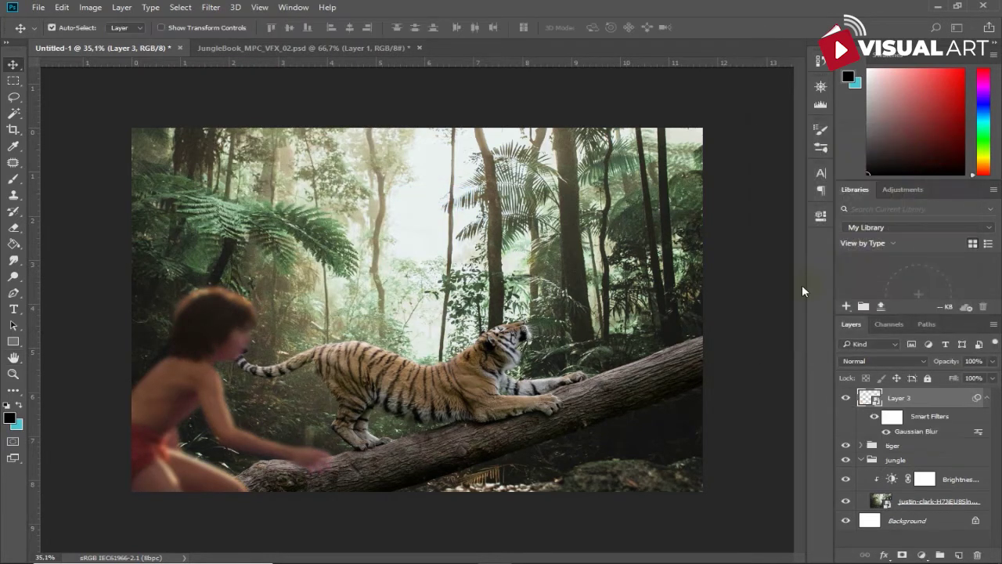
Add a Color Balance adjustment clipped to Layer 3 and shift its midtones slightly toward green
click(923, 554)
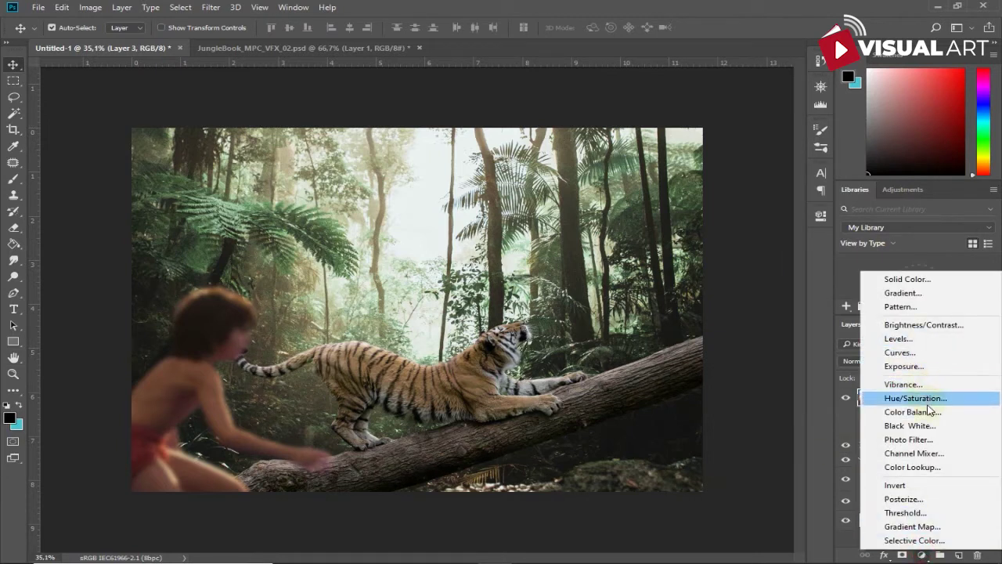
click(928, 411)
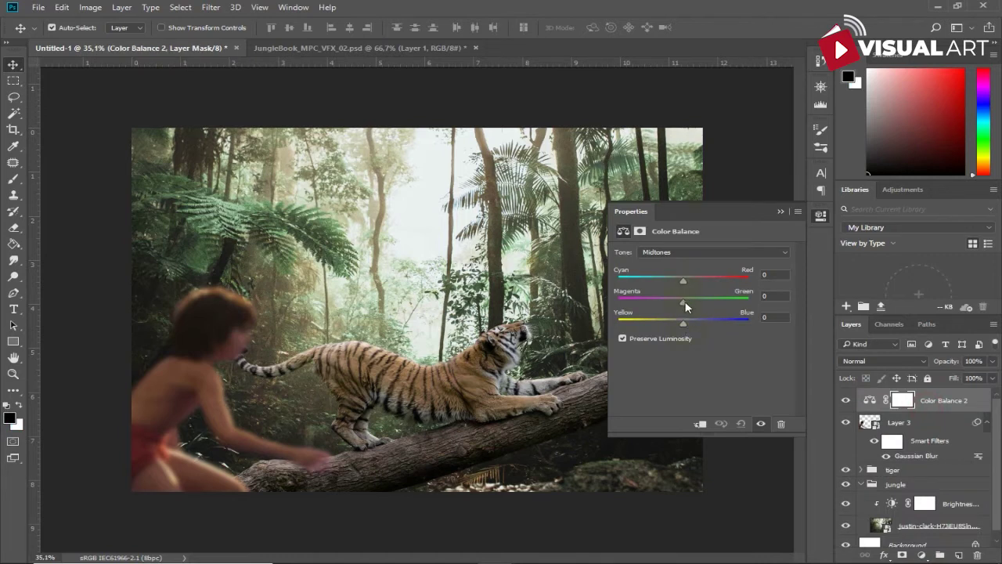
click(702, 423)
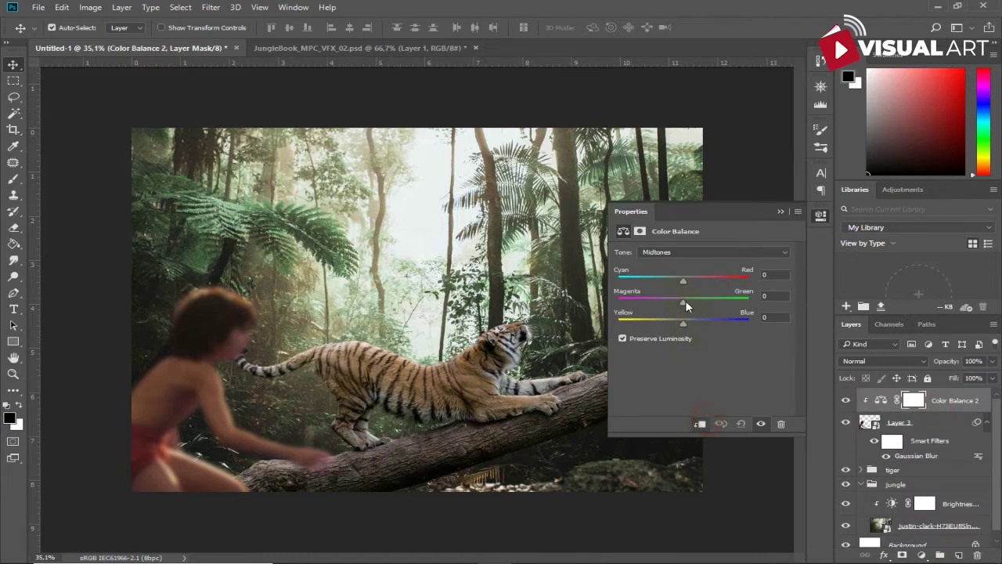
drag(692, 299, 690, 300)
Add a Brightness/Contrast adjustment clipped to the boy's layer with brightness -104 and contrast about 13
click(918, 555)
click(924, 327)
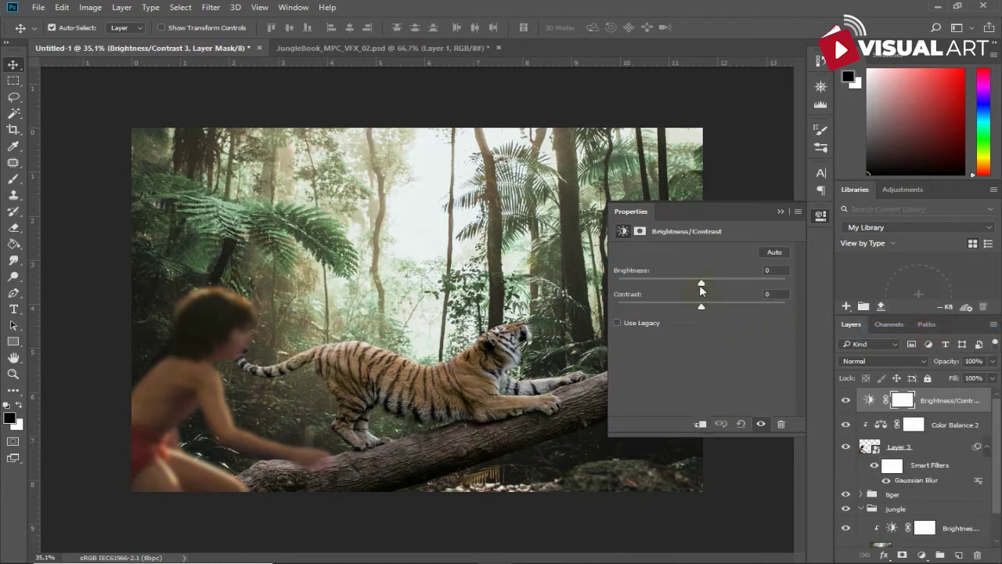
drag(704, 292, 644, 283)
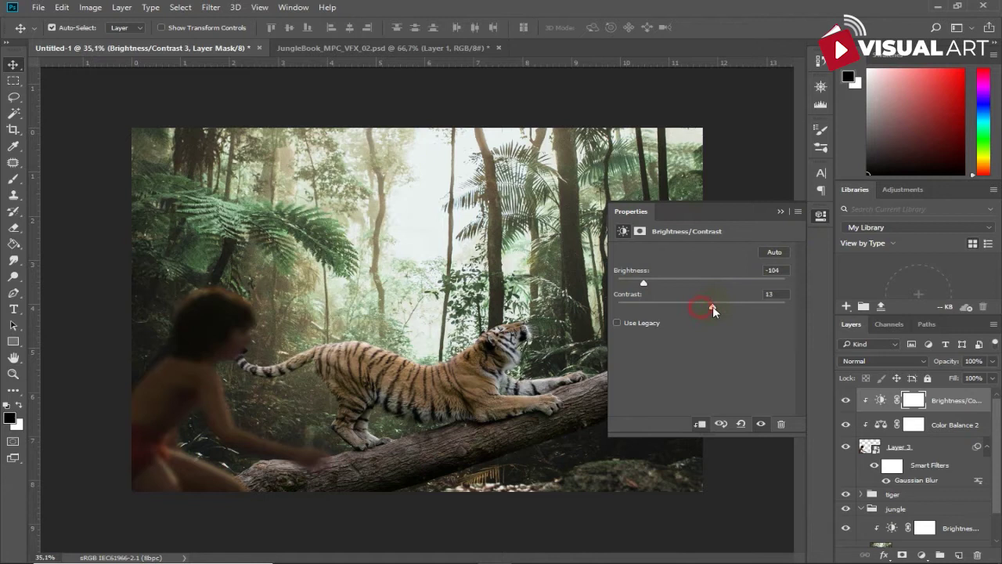
click(779, 212)
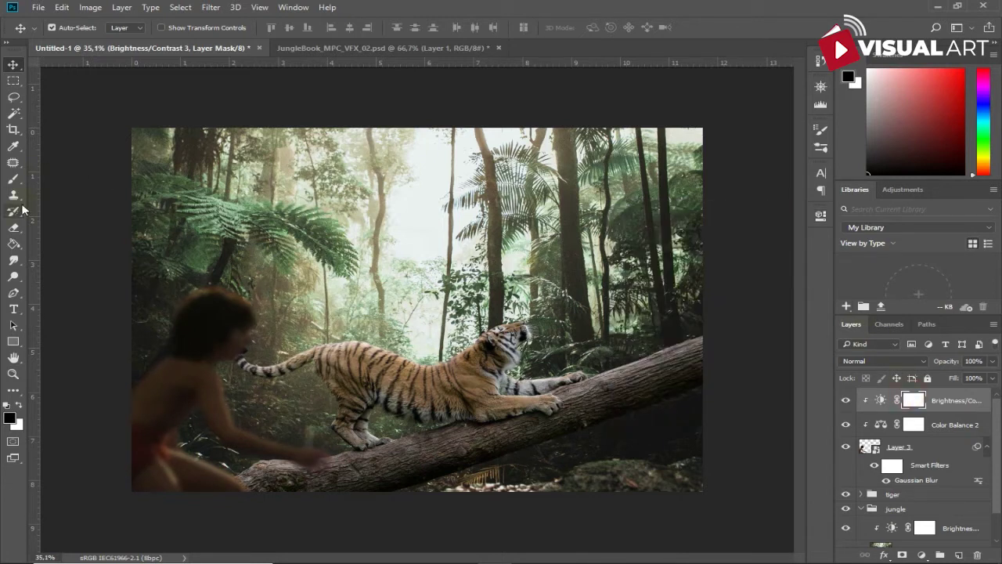
Paint black on the Brightness/Contrast mask with a 175 px soft brush to restore light along the boy's face, chest and arm
click(13, 180)
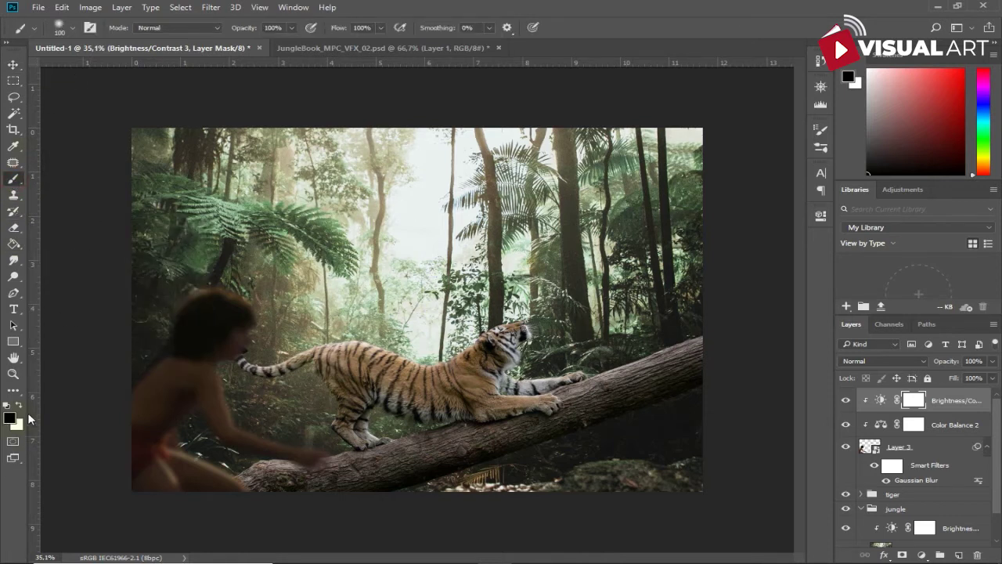
key(bracketright)
key(bracketright)
key(bracketright)
mouse_move(206, 278)
mouse_down()
mouse_move(289, 291)
mouse_move(186, 283)
mouse_up()
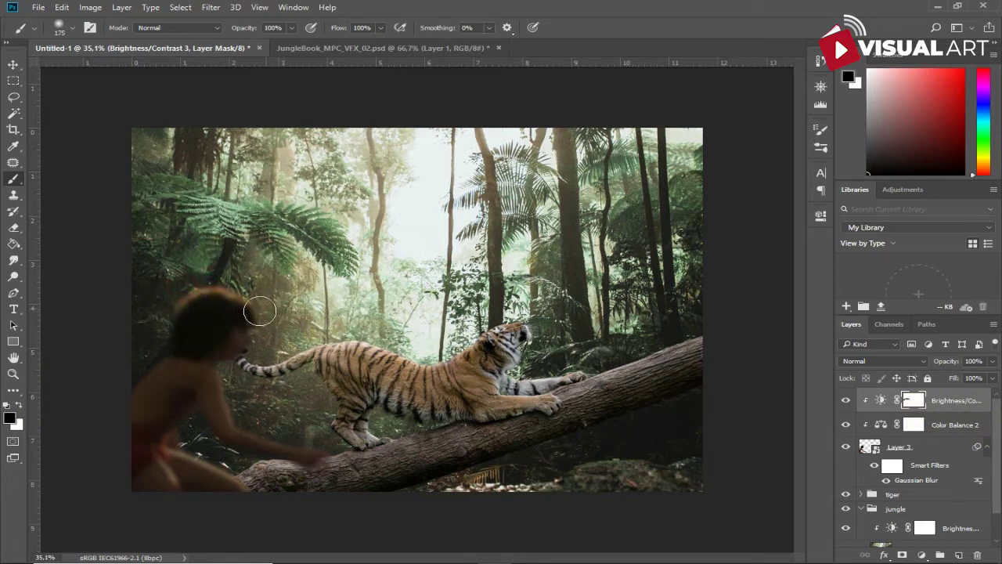
key(ctrl+z)
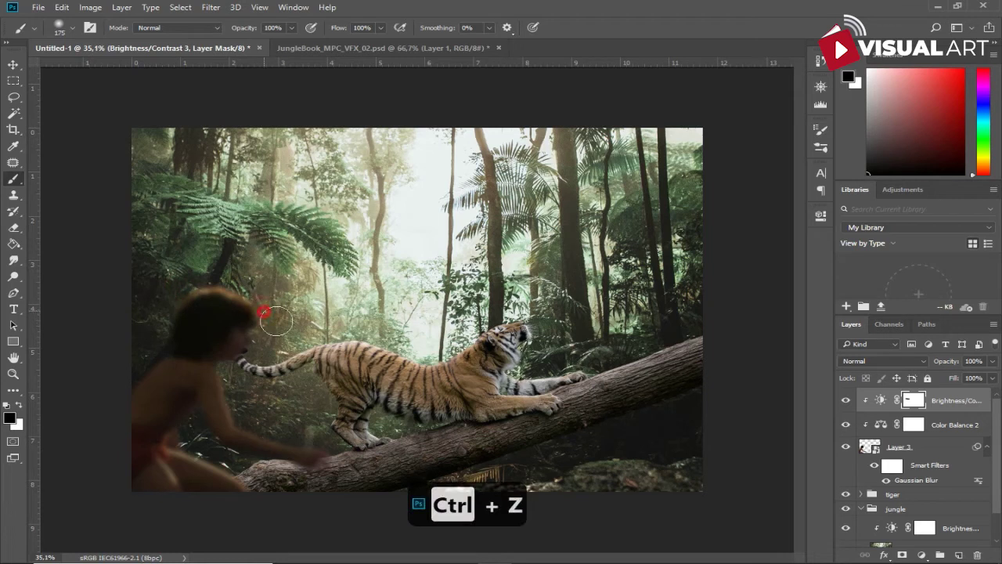
mouse_move(255, 354)
mouse_down()
mouse_move(246, 402)
mouse_move(238, 392)
mouse_move(281, 433)
mouse_move(259, 418)
mouse_move(340, 436)
mouse_move(368, 431)
mouse_up()
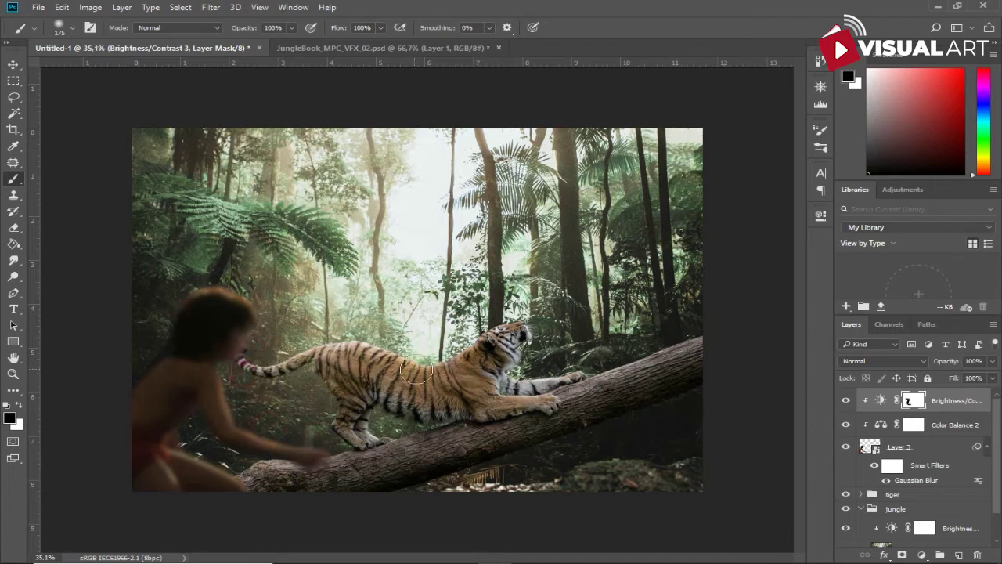
Group Layer 3 with its two clipped adjustments and name the group "model"
click(13, 64)
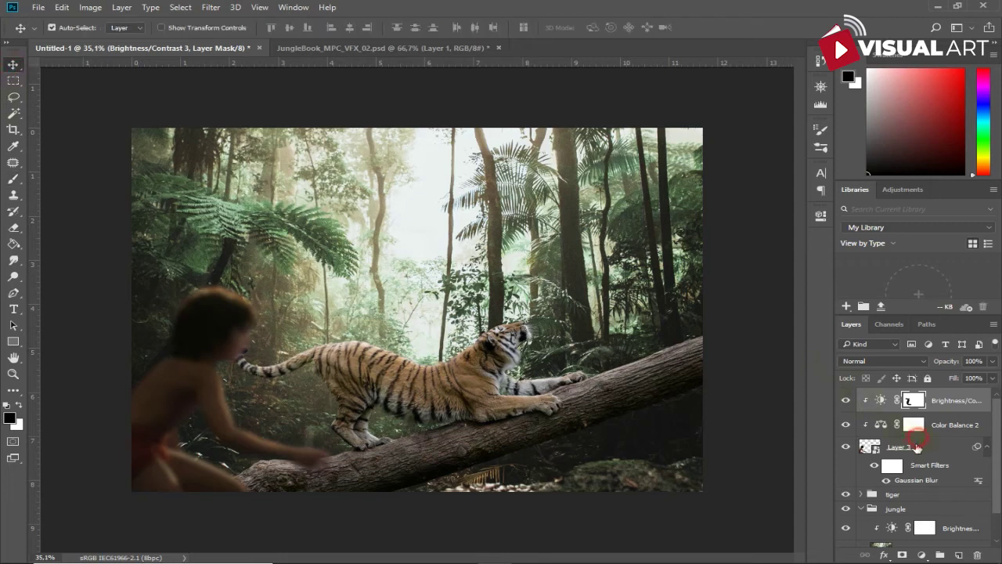
click(860, 451)
key(ctrl+g)
double_click(889, 396)
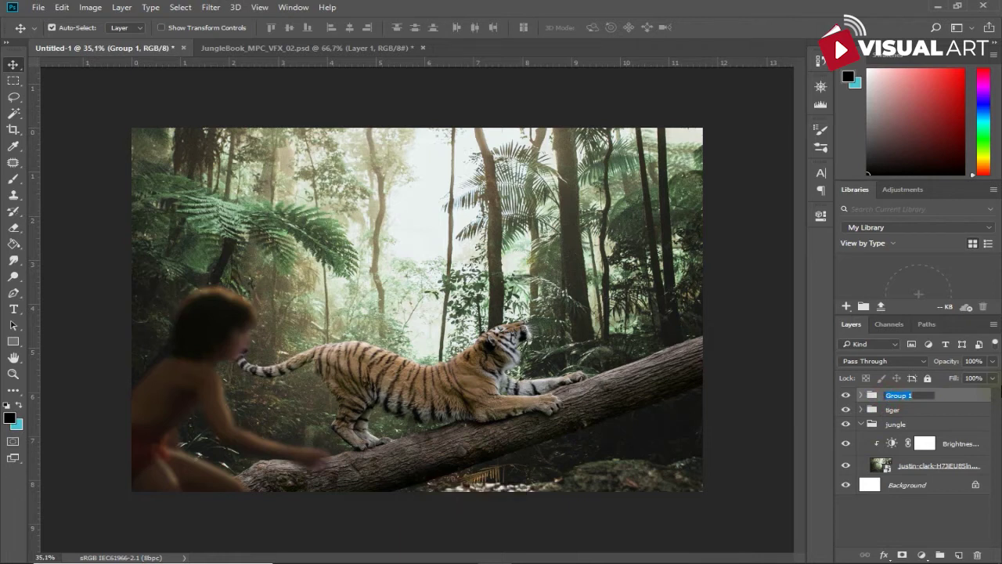
text(model)
key(Return)
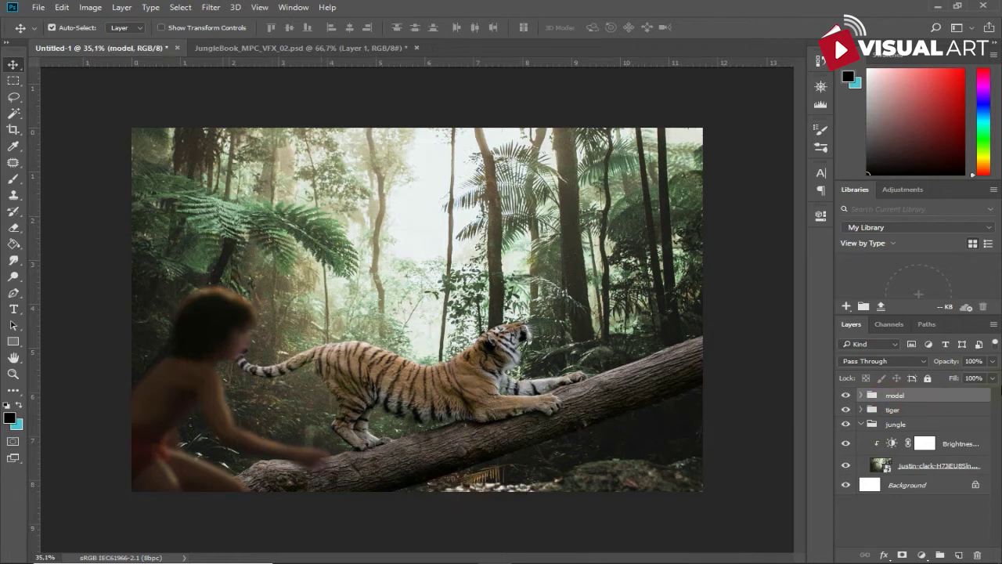
Shift the model group slightly up and left so the boy's face clears the tip of the tiger's tail
key(ctrl+t)
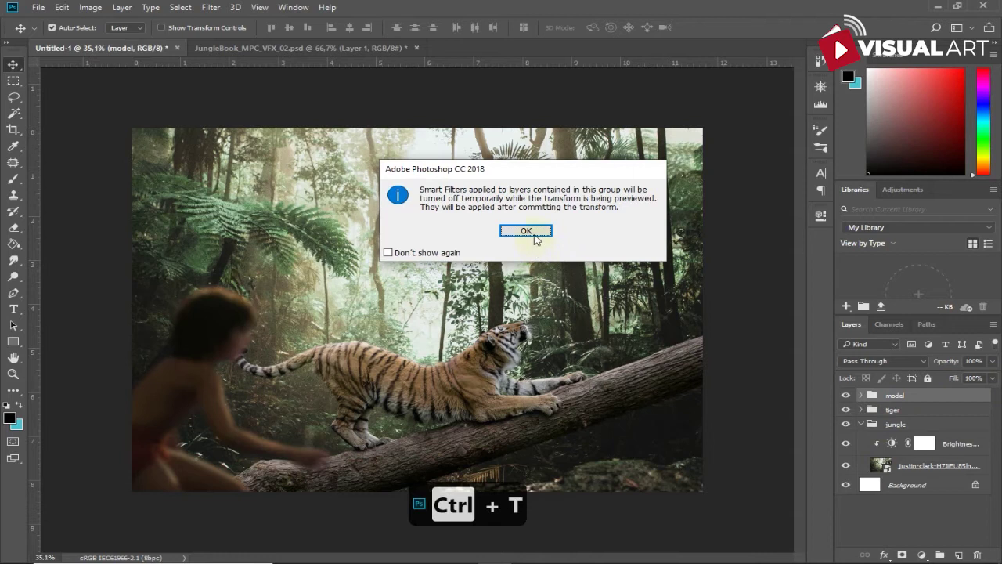
click(536, 235)
drag(209, 391, 195, 379)
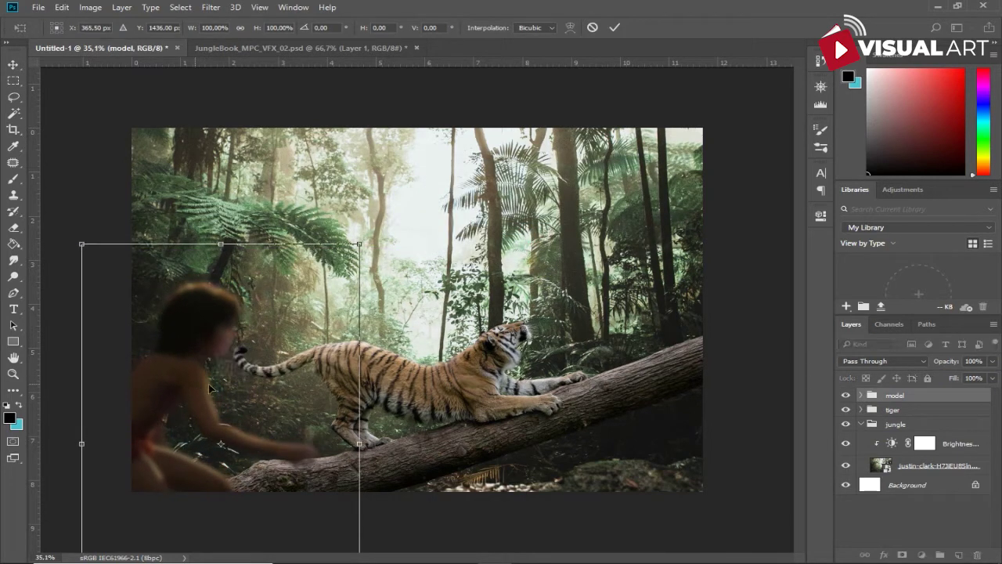
key(Return)
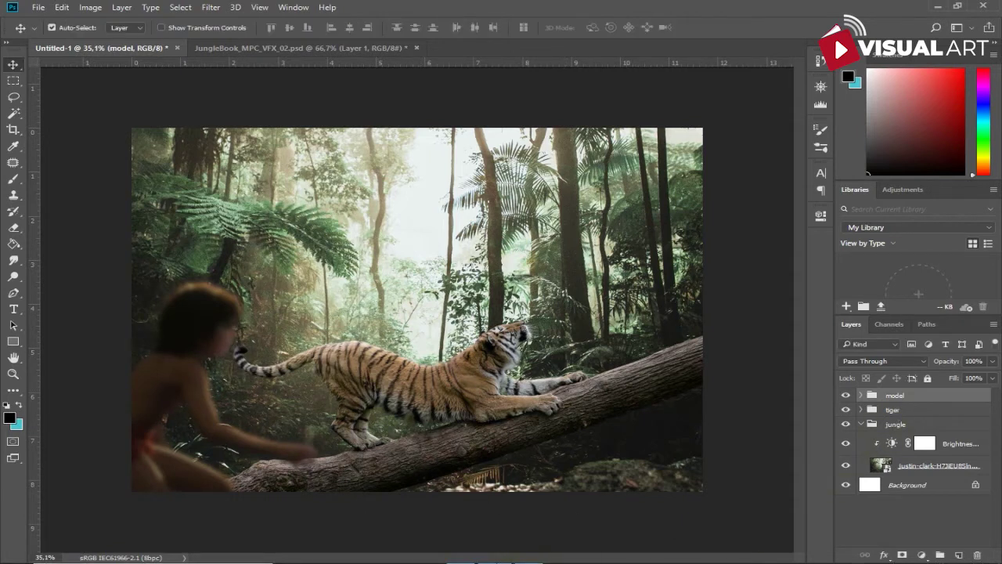
Open the tree trunk beam image from the wild jungle folder and bring the trunk into the composite as a new layer
click(471, 562)
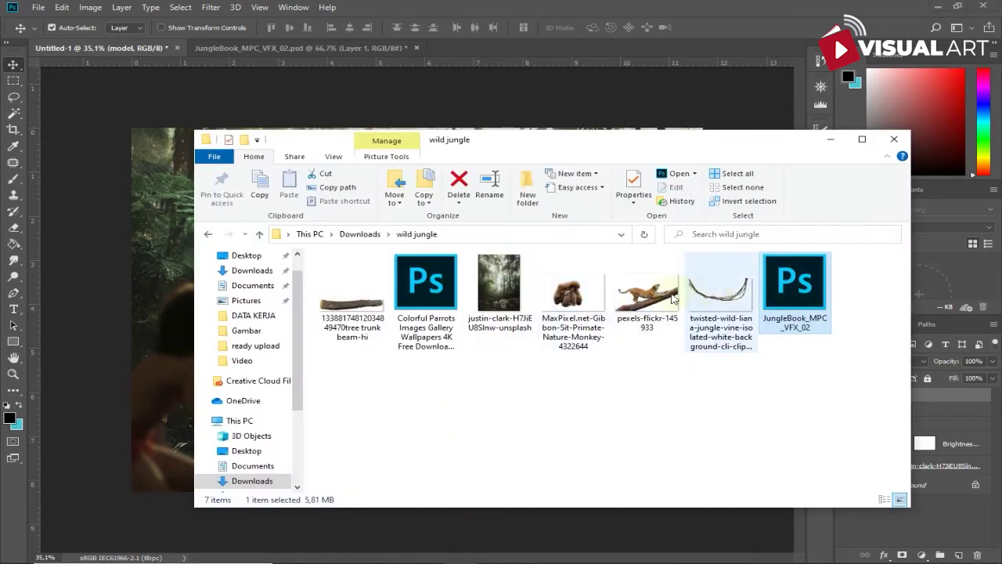
click(354, 310)
drag(354, 309, 502, 47)
drag(427, 294, 493, 309)
Flip the trunk horizontally, scale it to about 109% and place it as a branch entering from the image's right edge, above the log
key(ctrl+t)
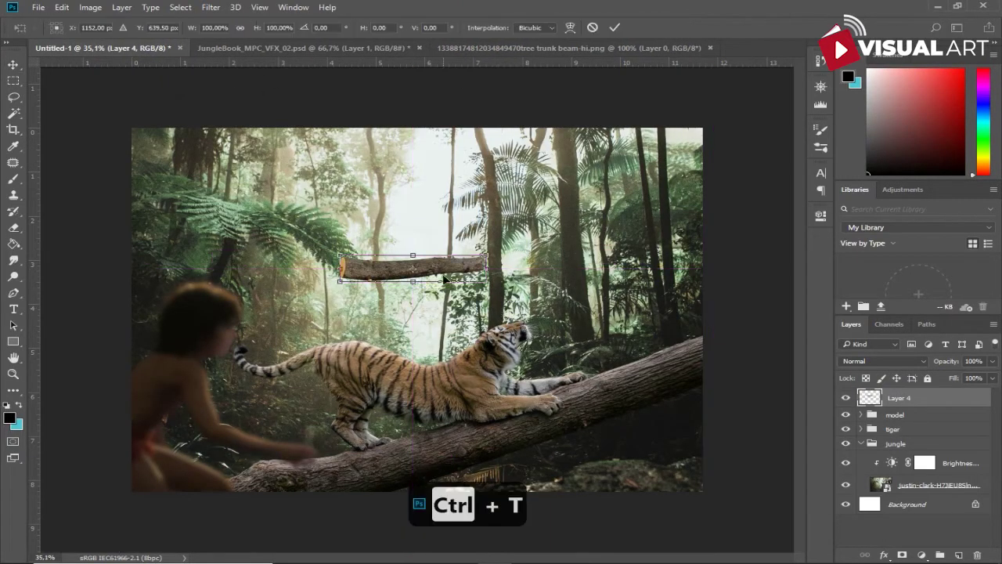
right_click(445, 271)
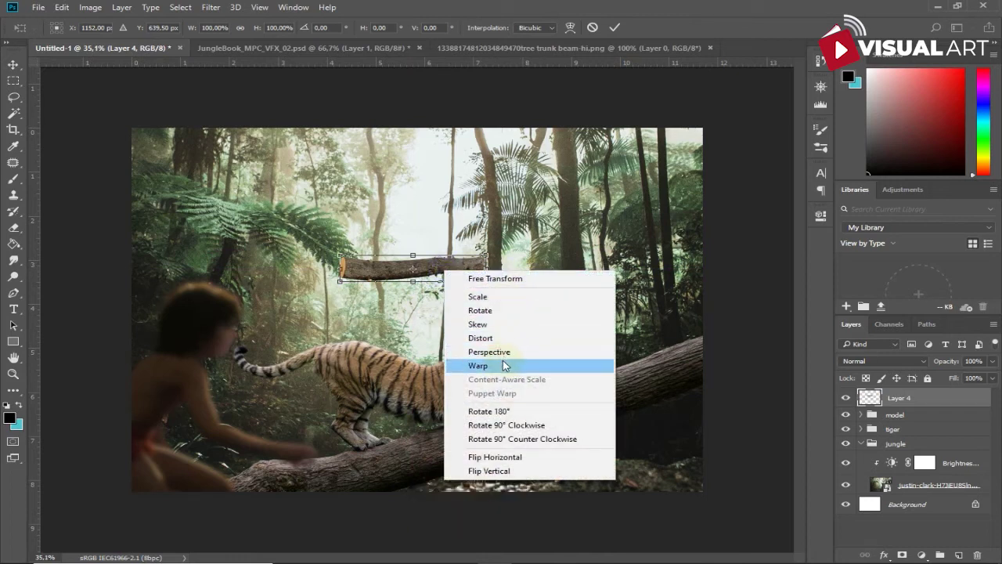
click(513, 456)
drag(498, 276, 667, 239)
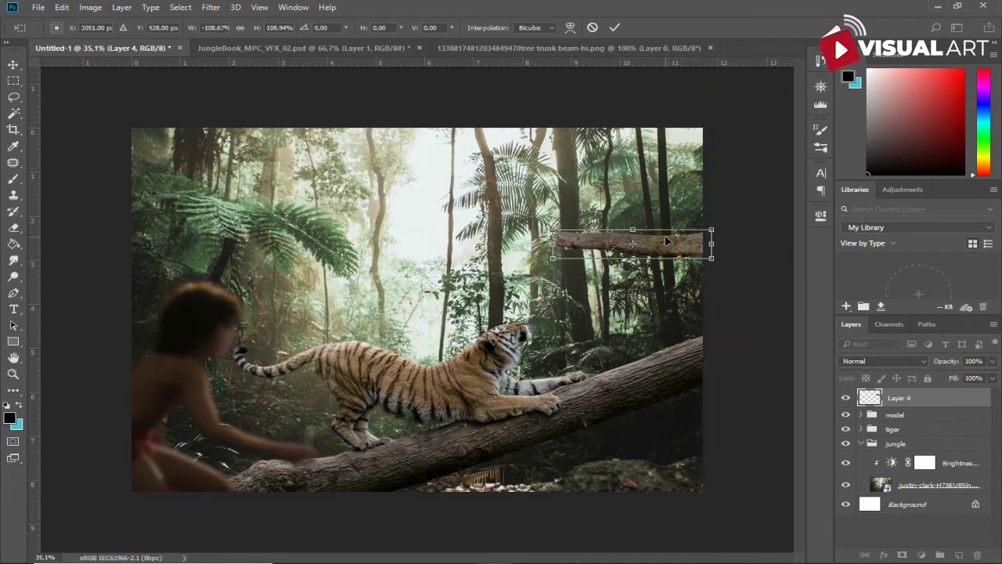
key(Return)
Start a Puppet Warp on the branch and place pins along its lower edge and the middle of its upper edge
scroll(666, 249, up, 2)
drag(656, 275, 551, 240)
scroll(546, 290, down, 1)
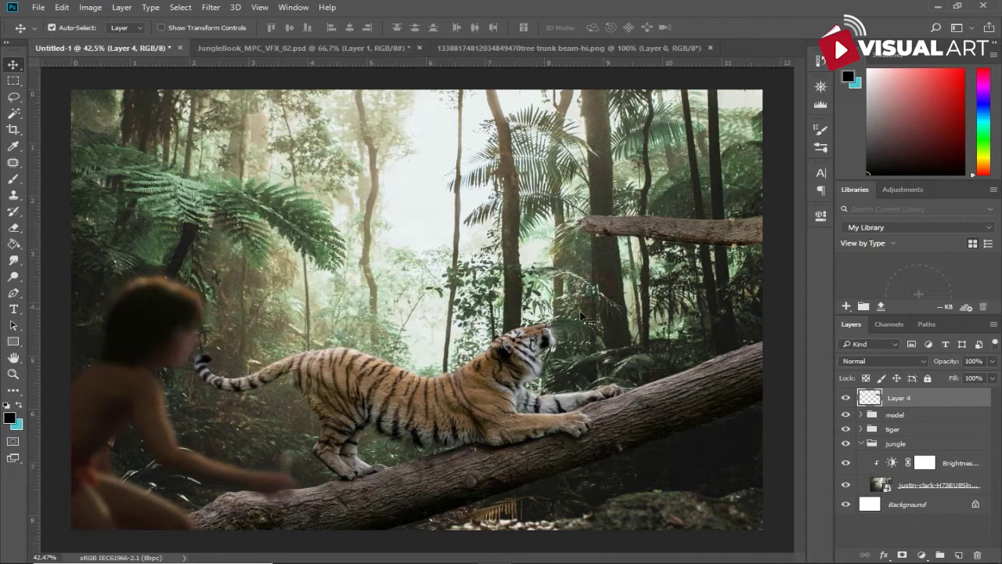
scroll(535, 324, up, 1)
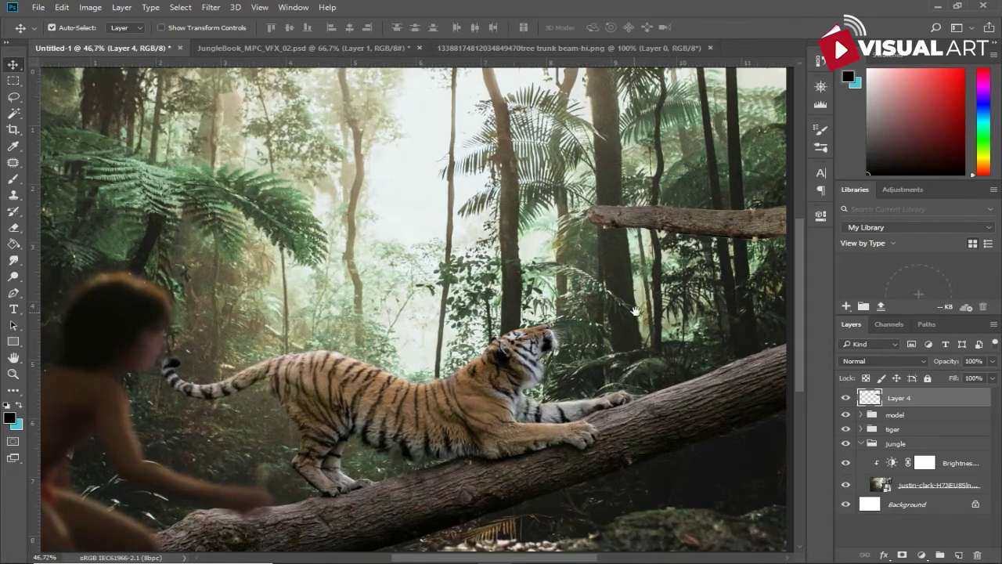
scroll(636, 311, up, 6)
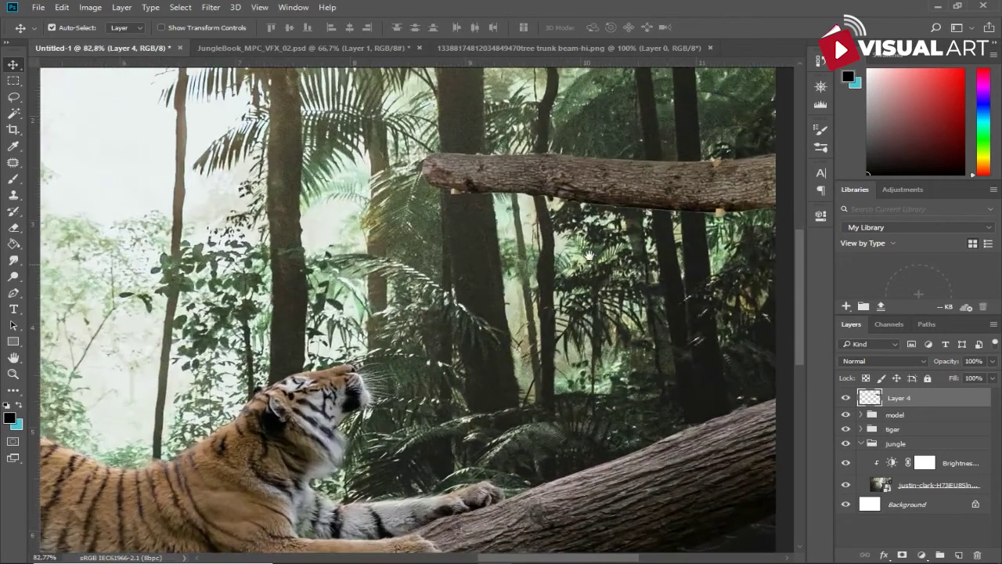
drag(588, 256, 521, 319)
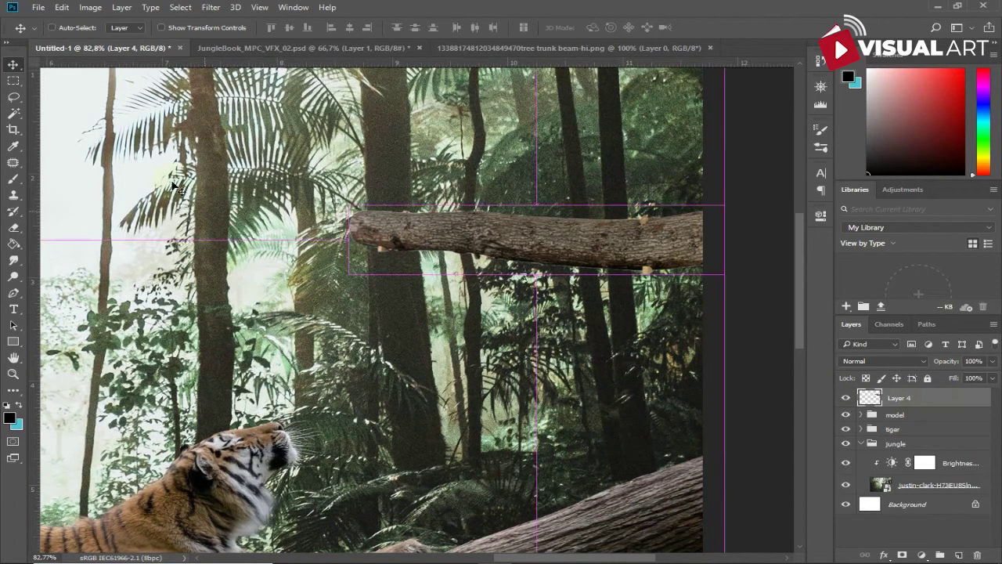
click(62, 7)
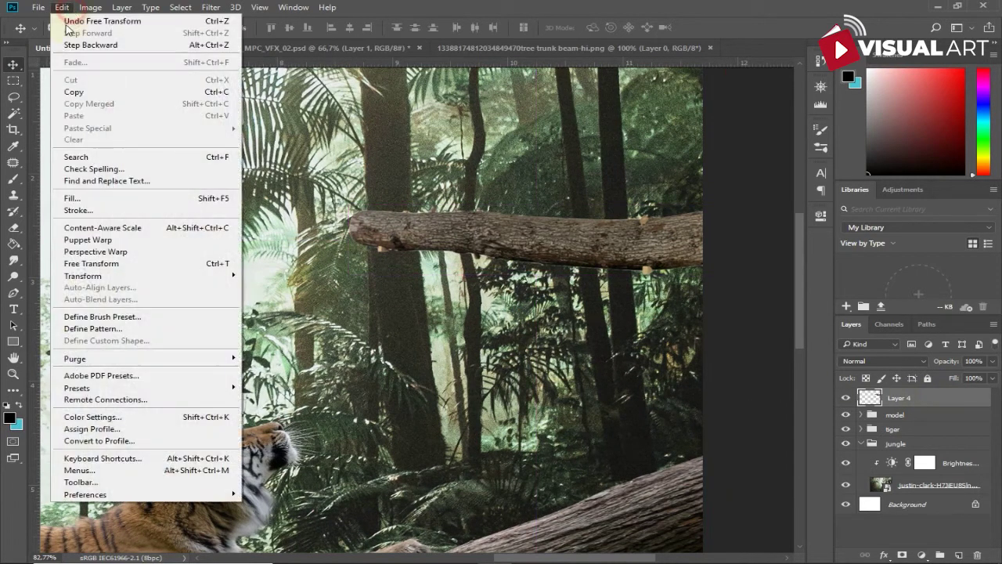
click(88, 239)
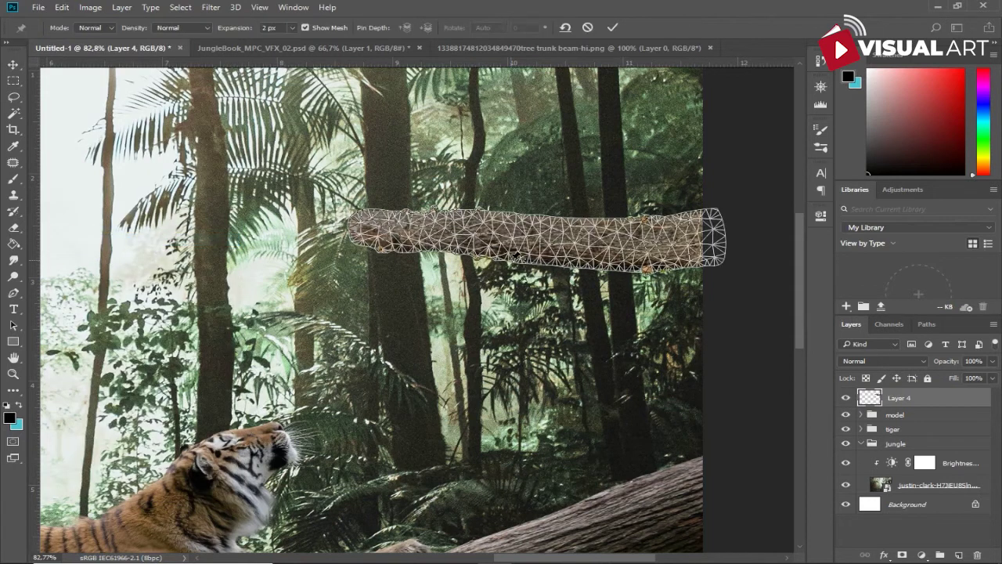
click(429, 250)
click(453, 247)
click(500, 256)
click(526, 260)
click(530, 215)
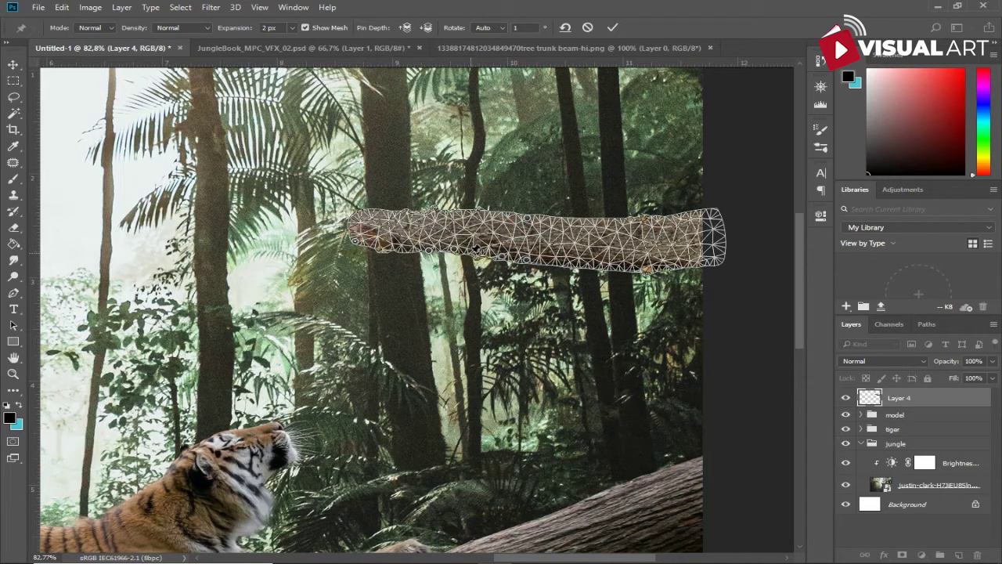
Bend the branch's left half with the warp pins, raising a hump behind its thin end
drag(453, 249, 505, 261)
click(429, 249)
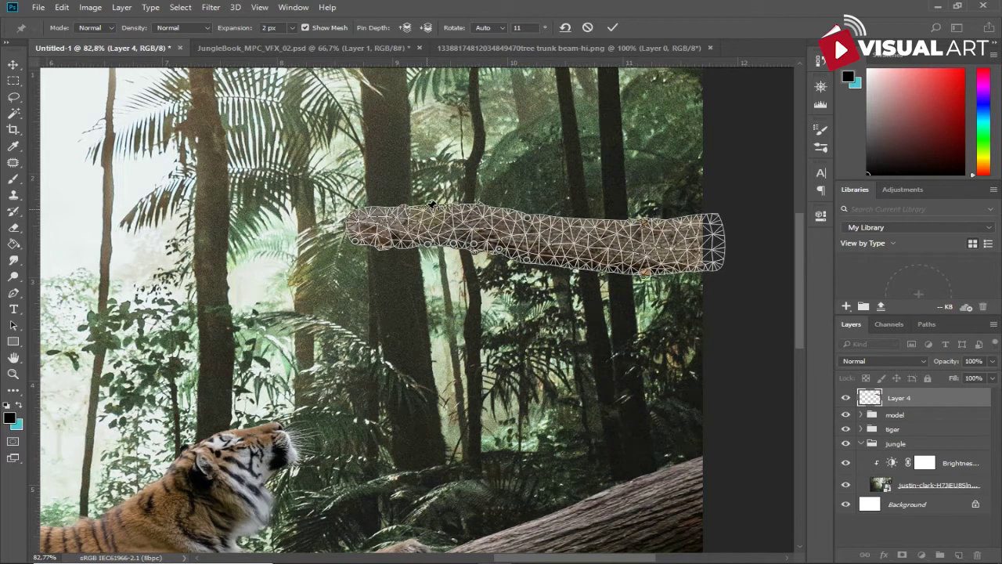
drag(426, 207, 407, 206)
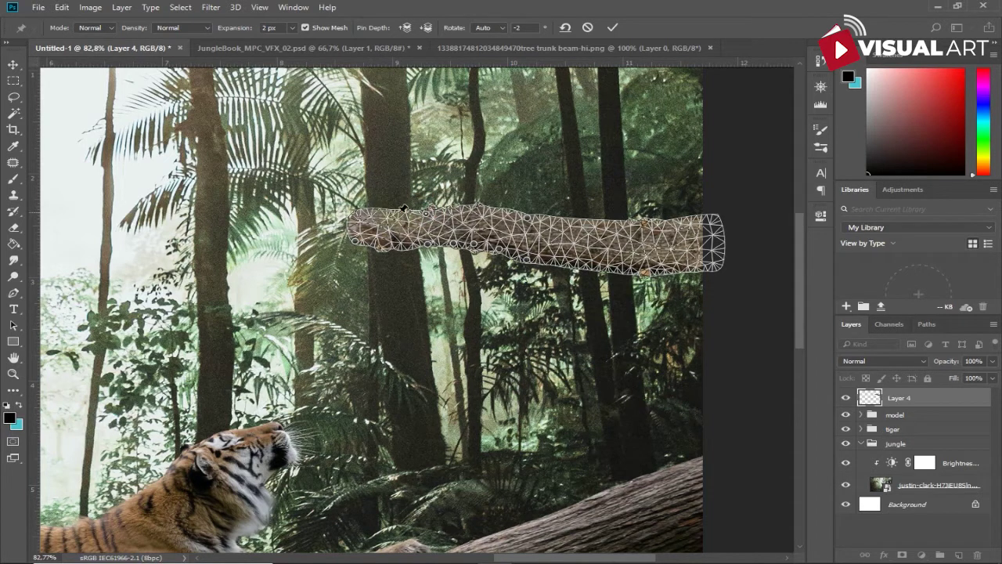
drag(394, 220, 408, 222)
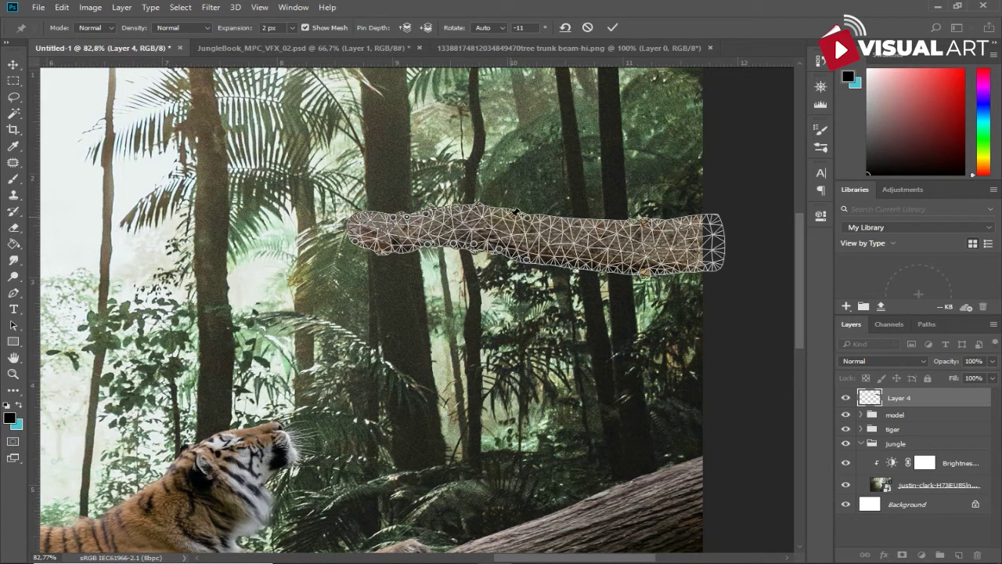
drag(507, 209, 563, 224)
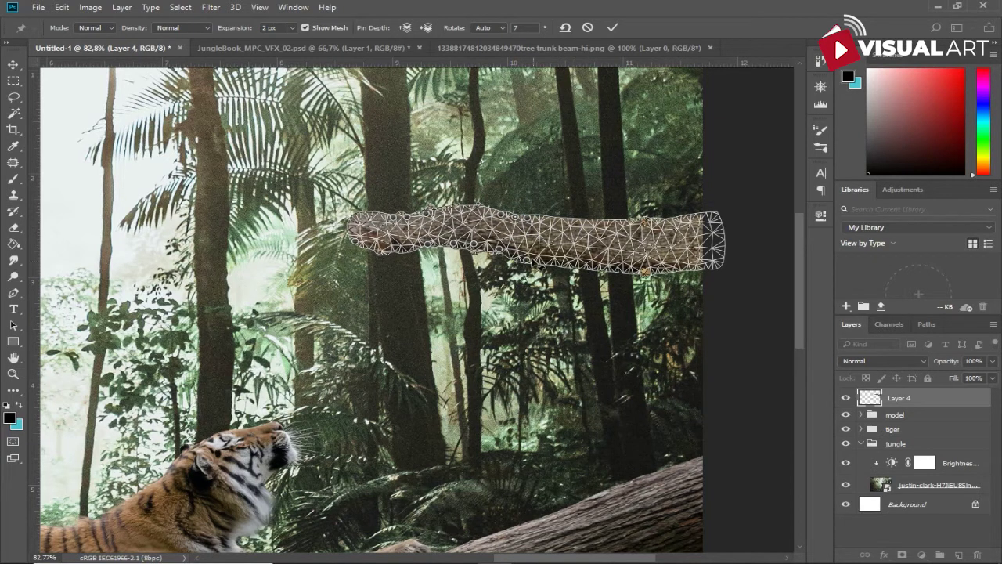
Bend the branch's right half so it sags and curves back up at the image edge, and commit the Puppet Warp
drag(528, 259, 530, 269)
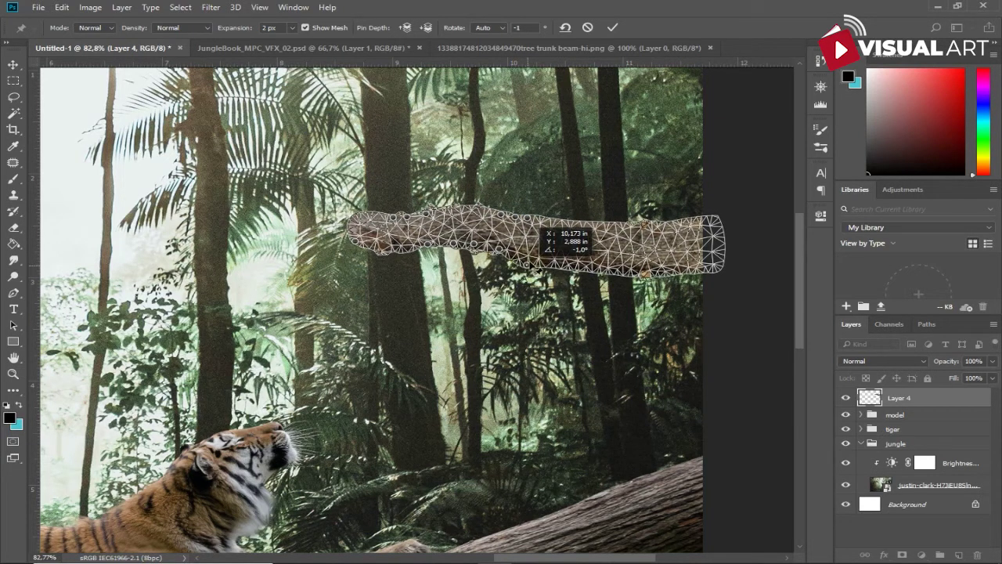
drag(537, 227, 629, 226)
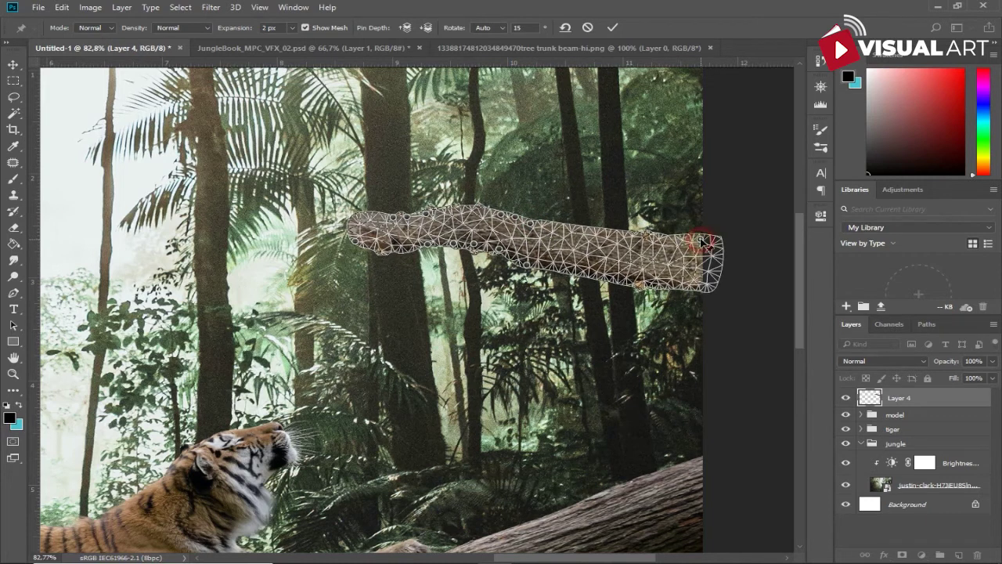
drag(707, 237, 705, 218)
drag(566, 221, 555, 224)
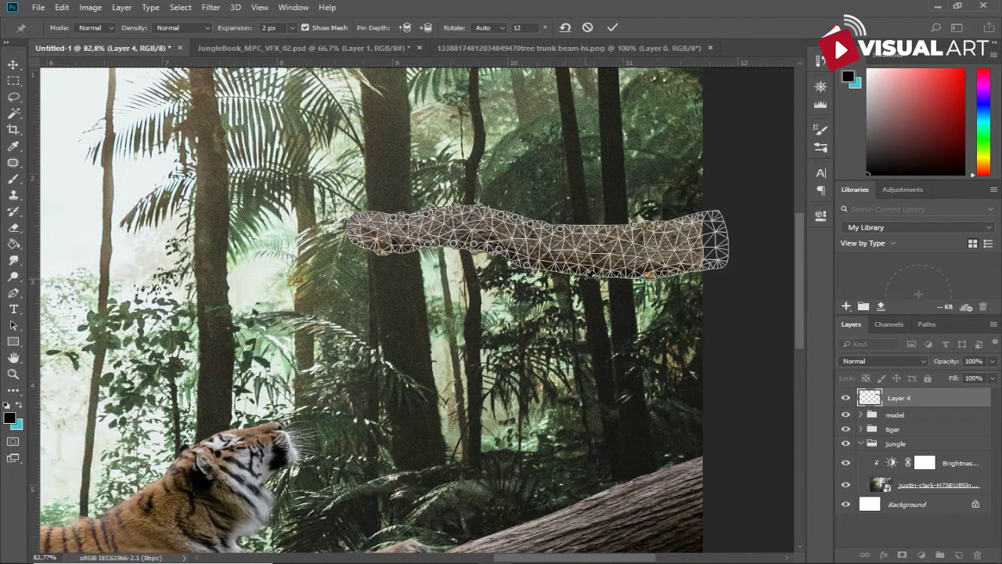
key(Return)
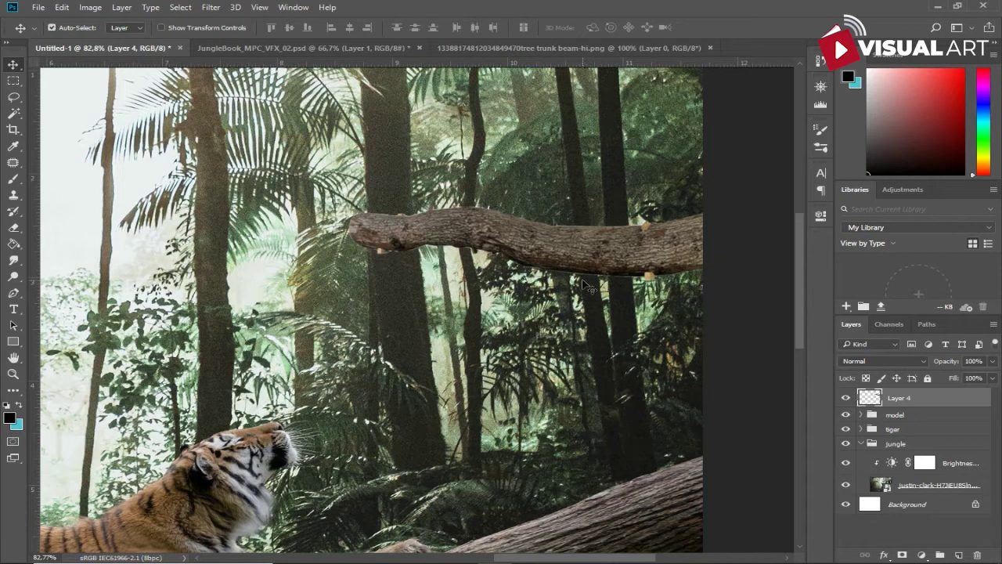
Warp the branch so its thick end at the image edge widens downward and its thin end tapers slightly, and commit the warp
drag(641, 293, 646, 291)
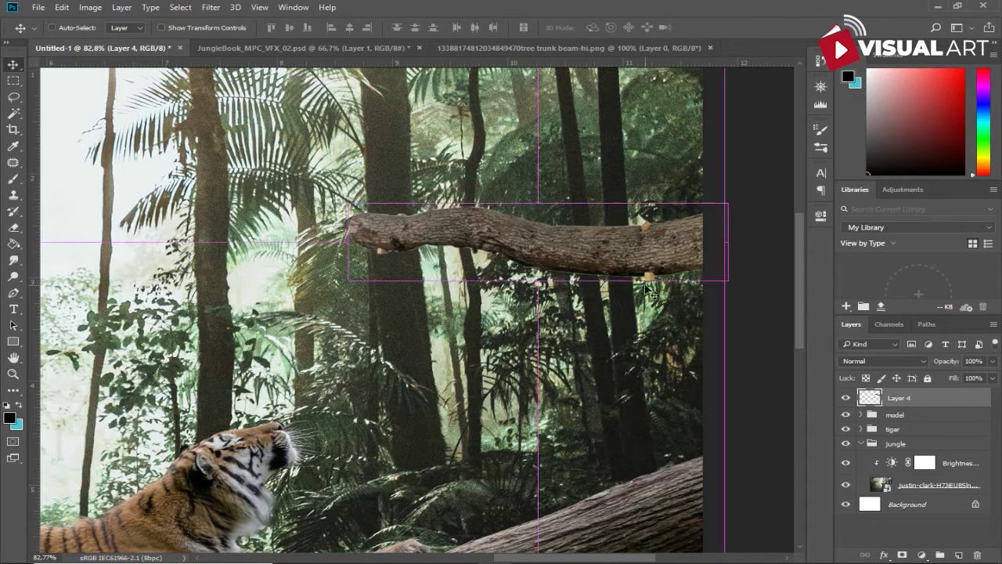
key(ctrl+t)
right_click(631, 256)
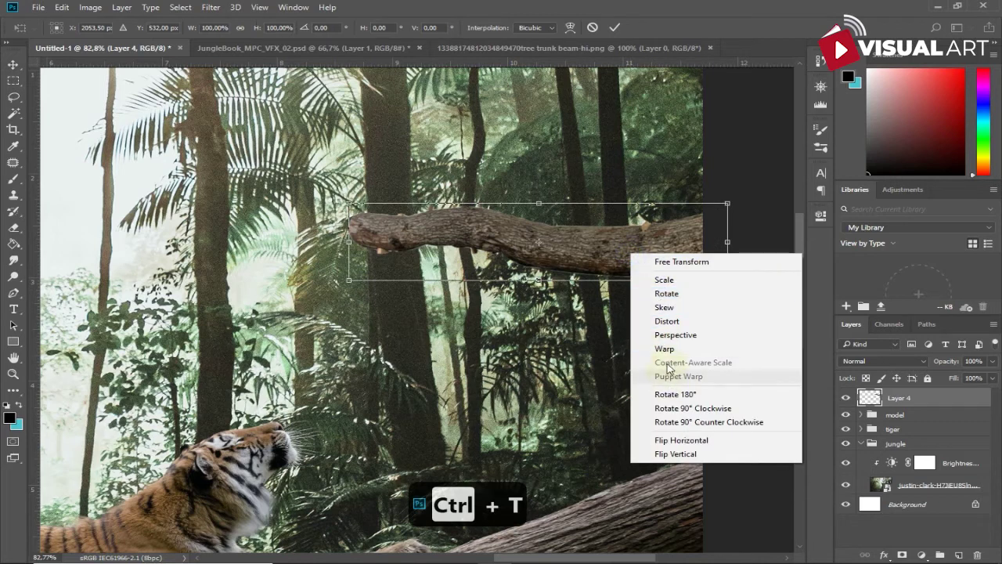
click(665, 347)
drag(728, 283, 732, 326)
drag(347, 282, 348, 271)
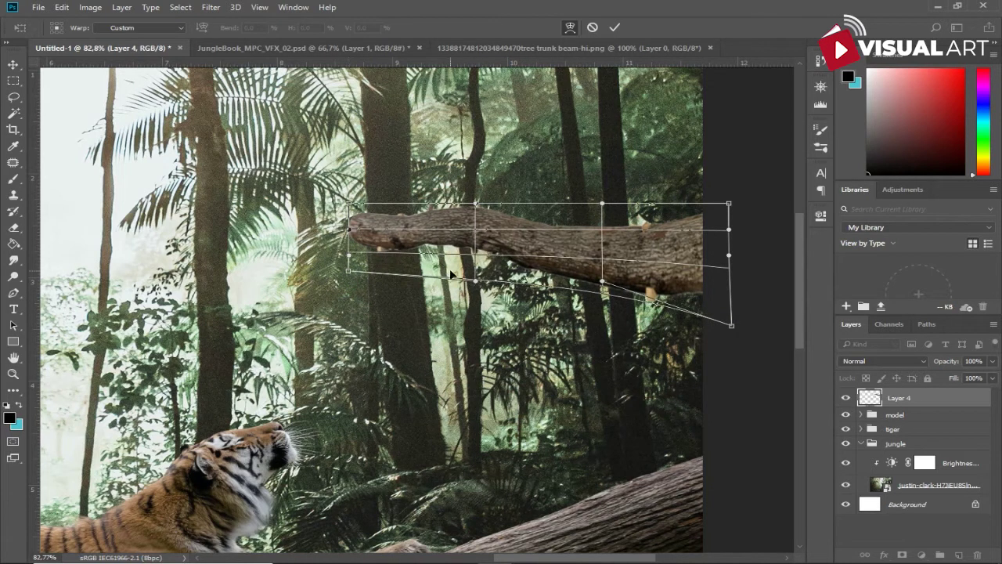
drag(475, 221, 477, 217)
key(Return)
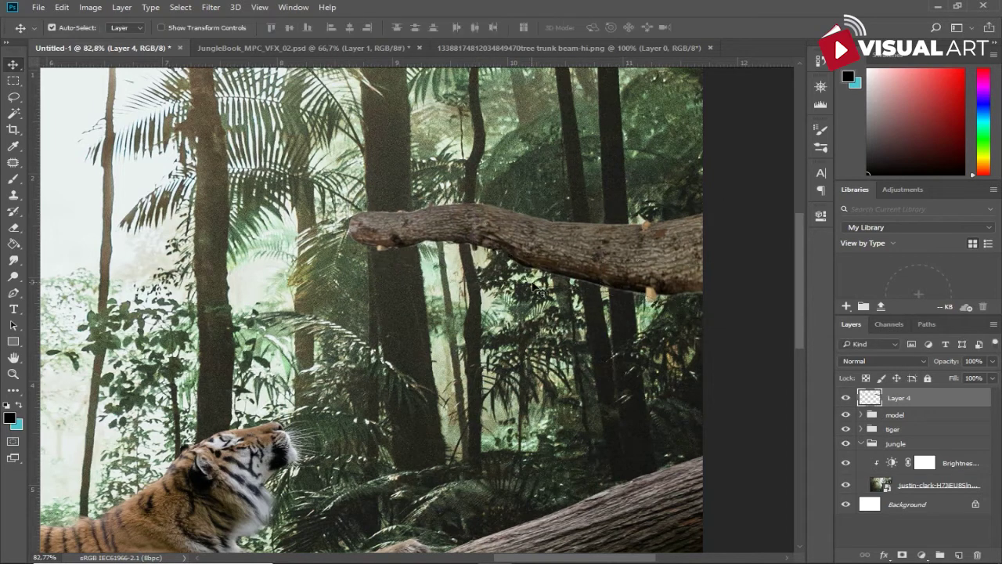
Clip a Brightness/Contrast adjustment to the branch with brightness -26 and contrast 13, and mask it out in black over the branch's thin end
scroll(546, 314, down, 1)
scroll(546, 314, down, 3)
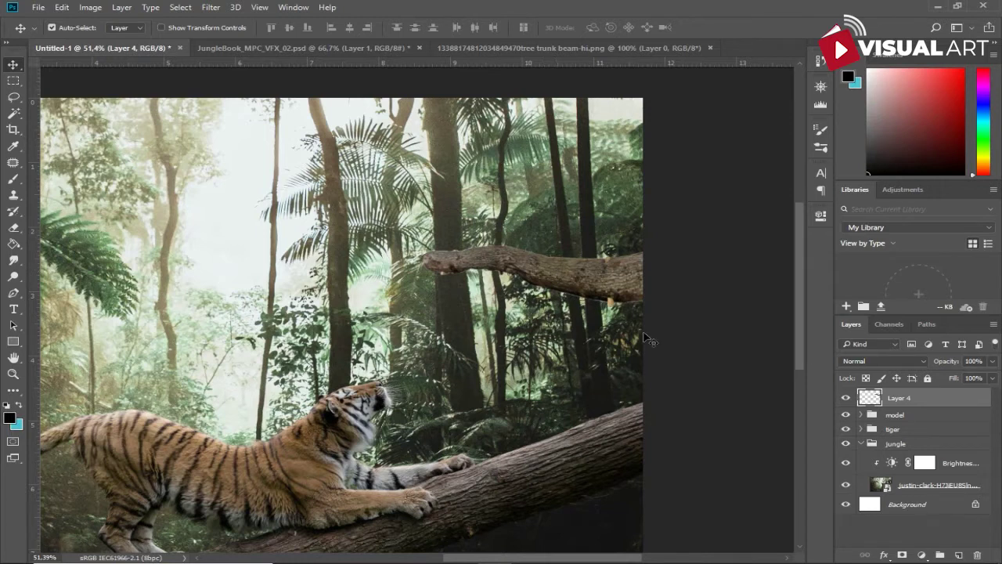
click(921, 554)
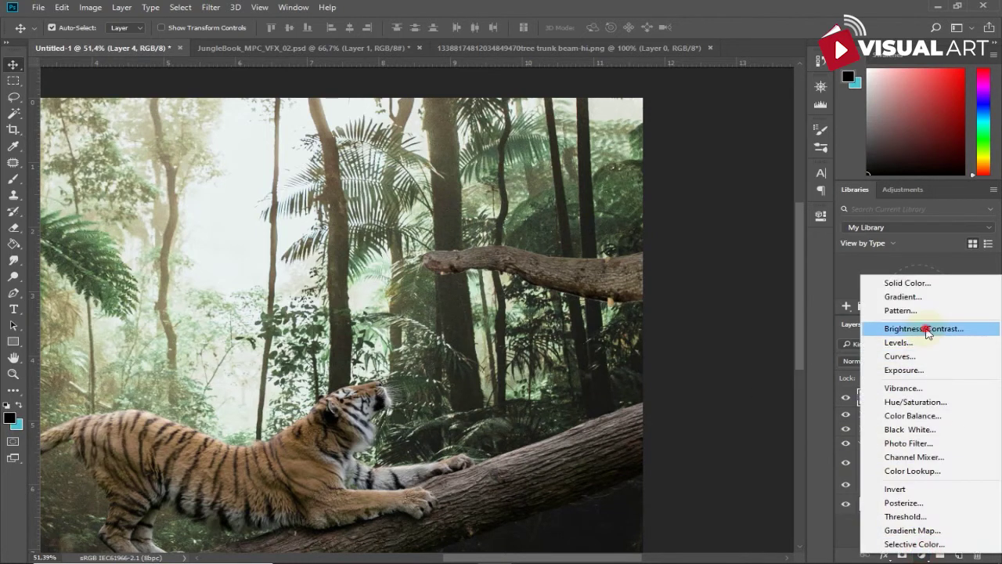
click(928, 330)
drag(700, 287, 712, 309)
click(699, 424)
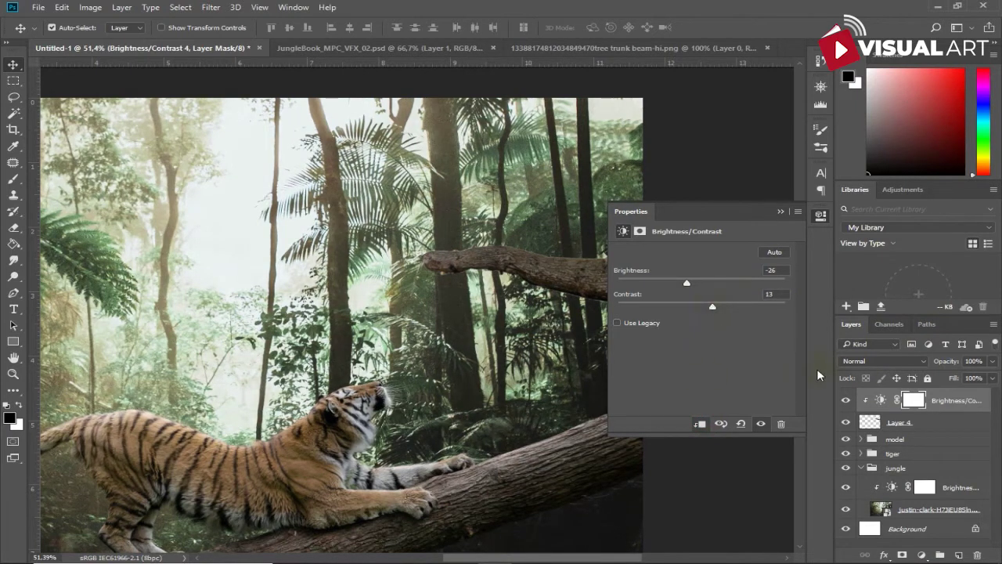
click(780, 212)
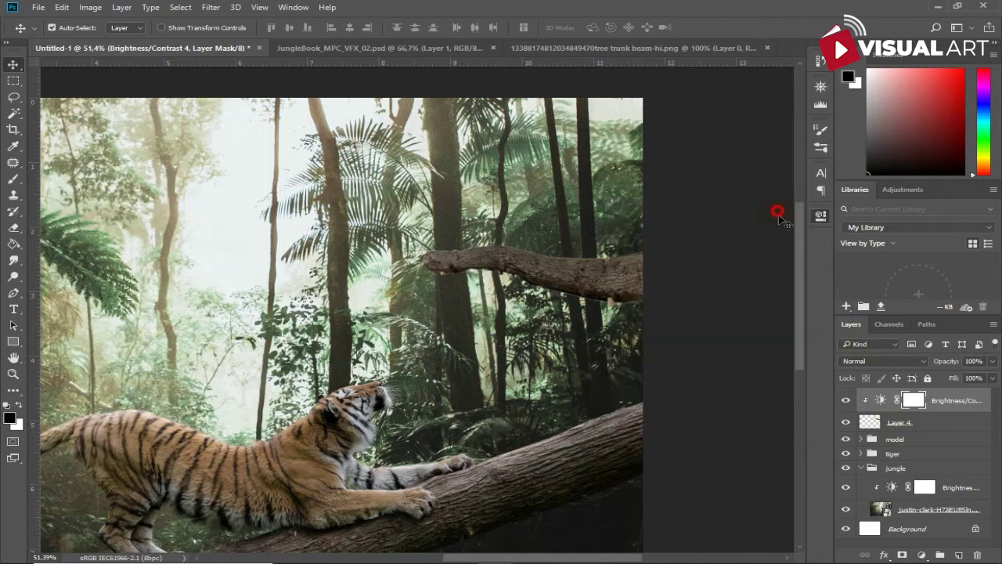
click(7, 182)
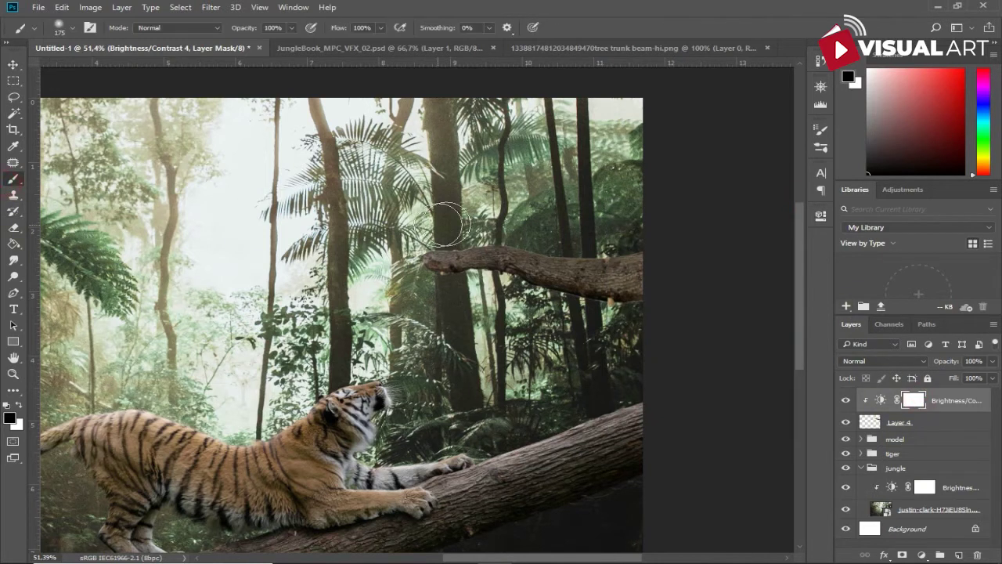
mouse_move(418, 241)
mouse_down()
mouse_move(403, 254)
mouse_move(512, 212)
mouse_move(393, 226)
mouse_up()
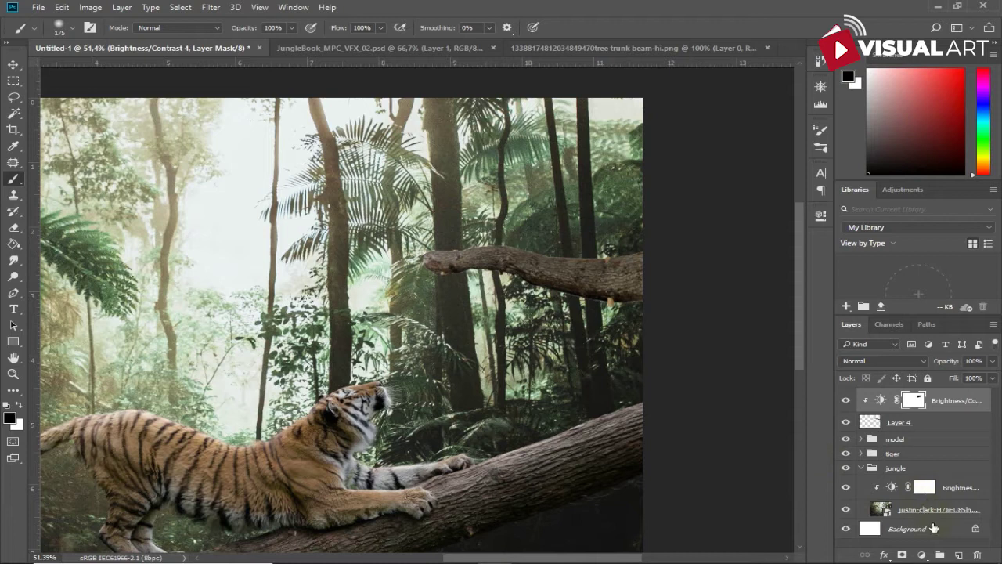
Add a Color Balance adjustment clipped to the branch and shift its midtones slightly to match the jungle
click(922, 555)
click(912, 416)
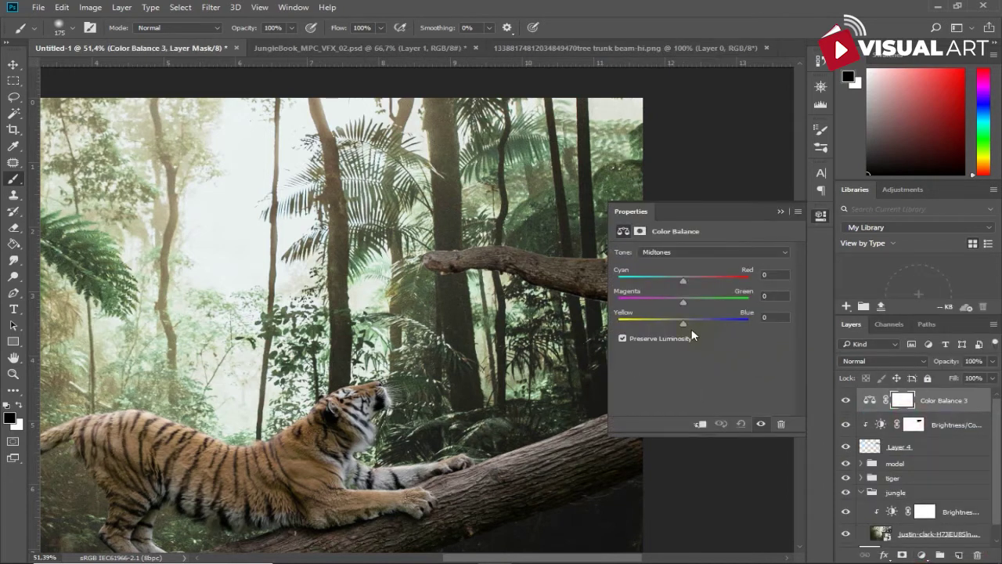
click(699, 423)
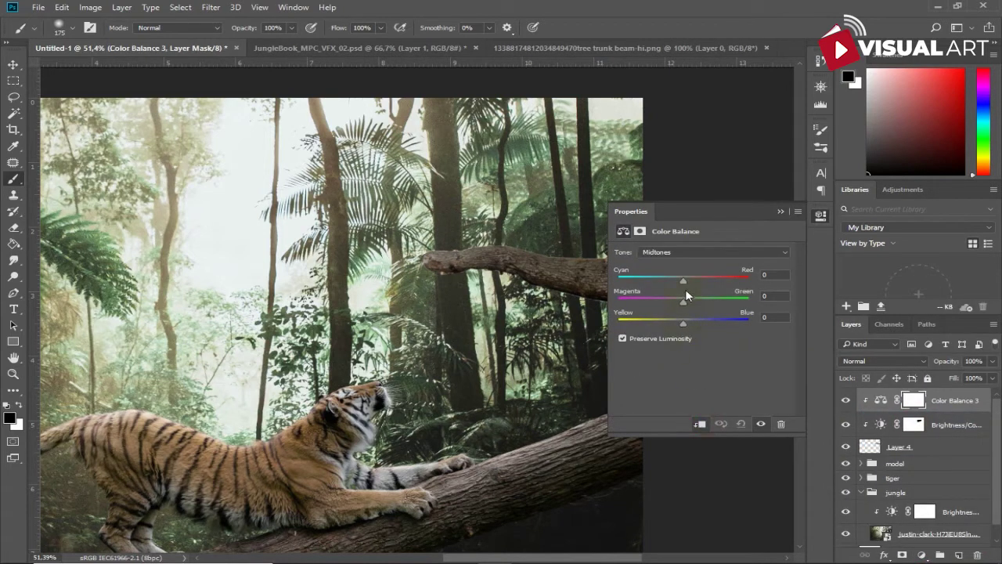
drag(687, 304, 686, 325)
click(820, 216)
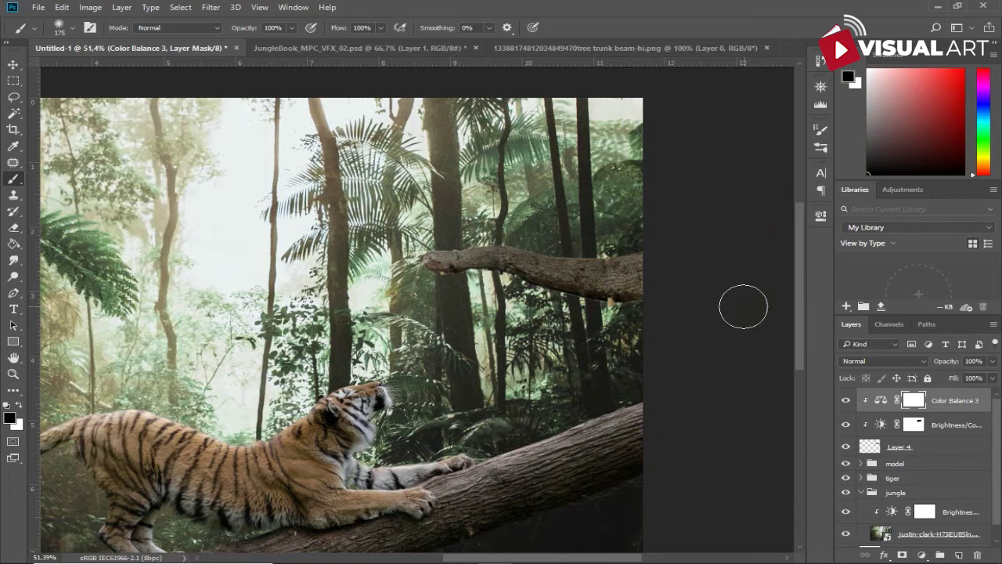
Group the branch layer with its two adjustment layers and name the group "wood"
click(12, 65)
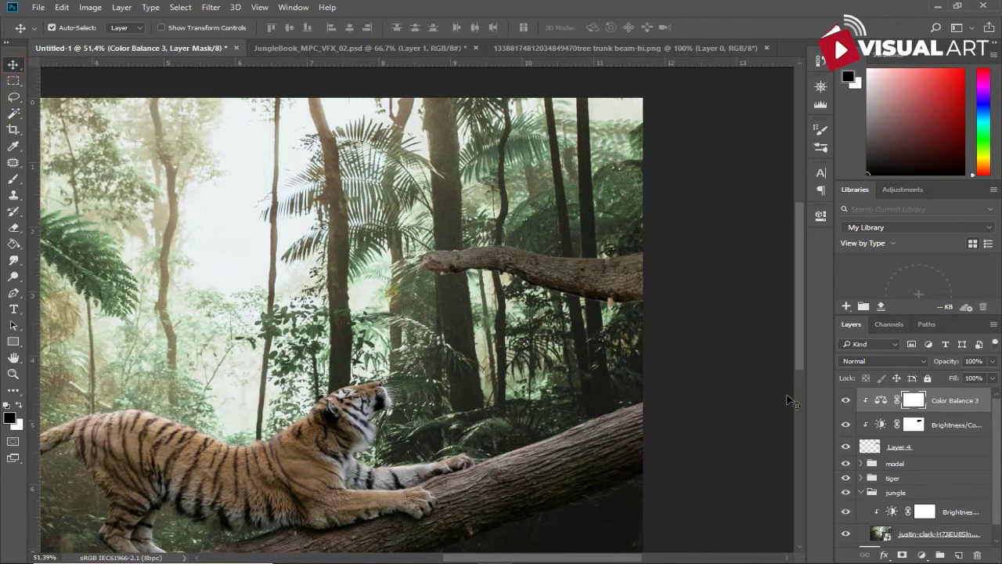
shift+click(936, 450)
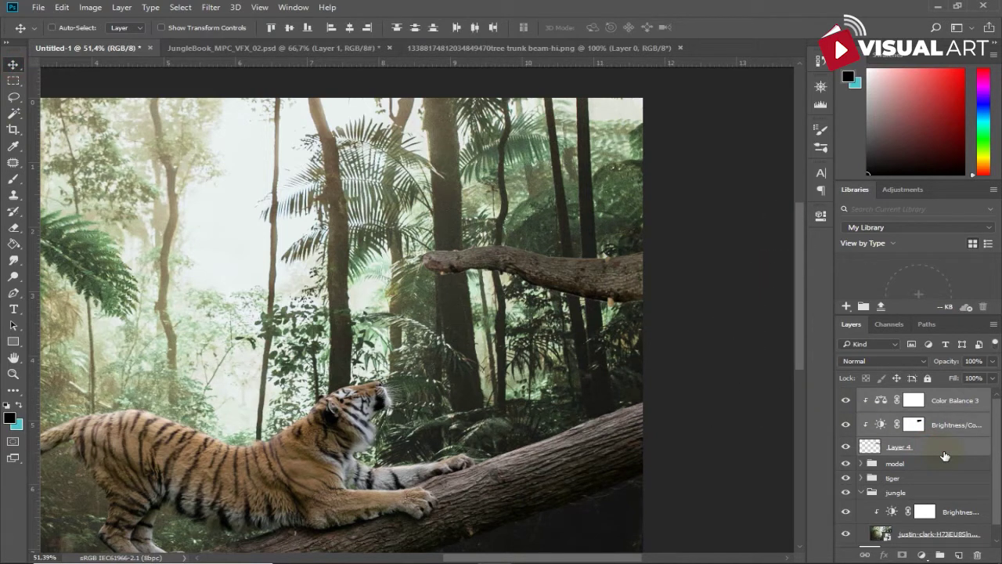
key(ctrl+g)
text(wood)
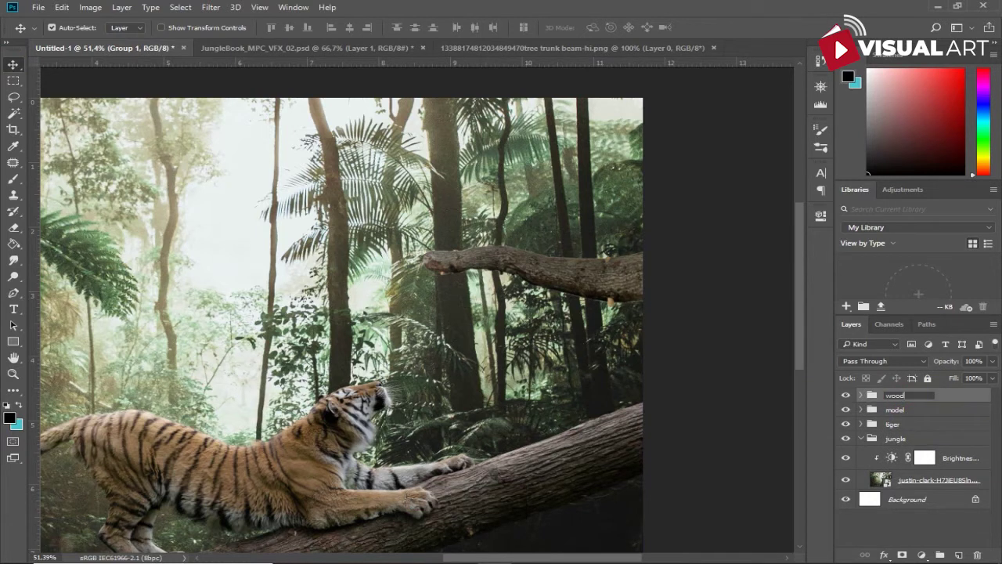
key(Return)
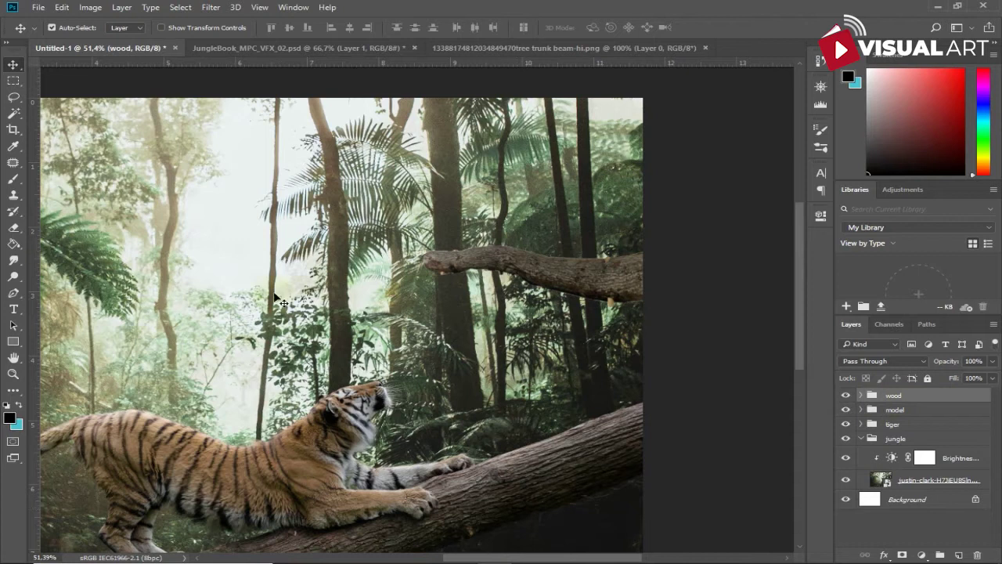
Soften the branch's edges on Layer 4 with the Blur tool at size 40 and 100% strength
click(861, 395)
click(910, 461)
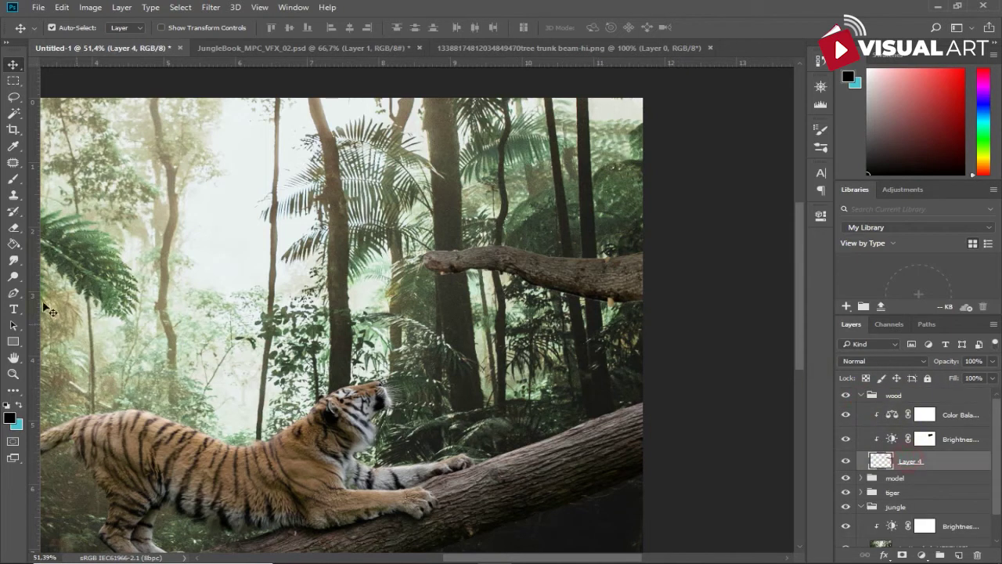
click(14, 259)
click(44, 263)
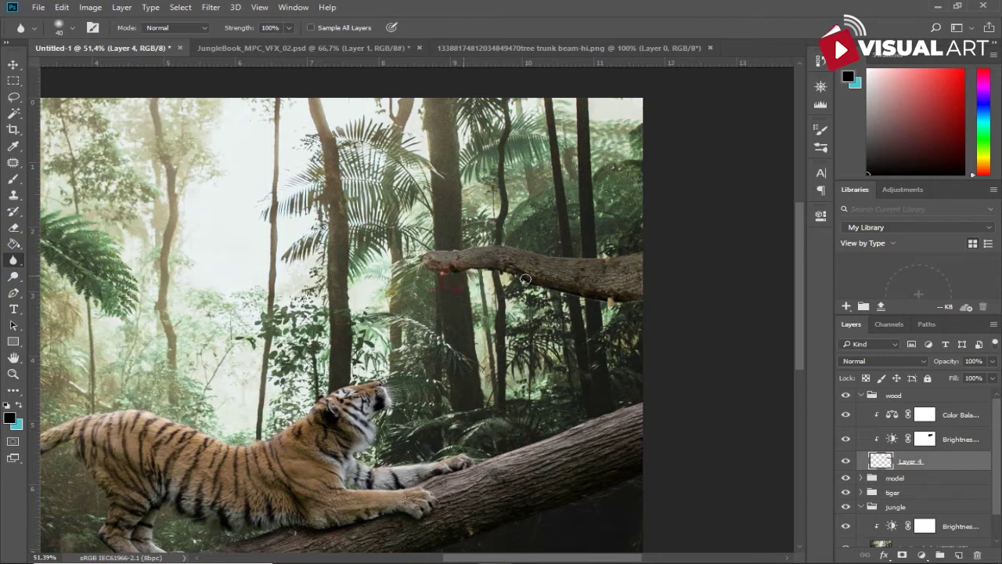
drag(643, 301, 589, 309)
click(13, 65)
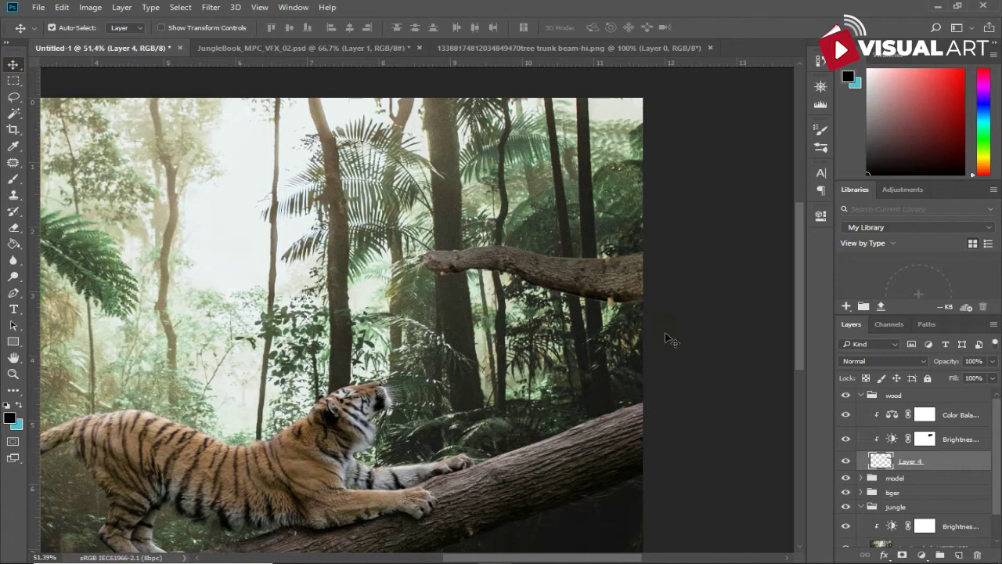
Close the tree trunk PNG and JungleBook_MPC_VFX_02.psd without saving changes
click(710, 47)
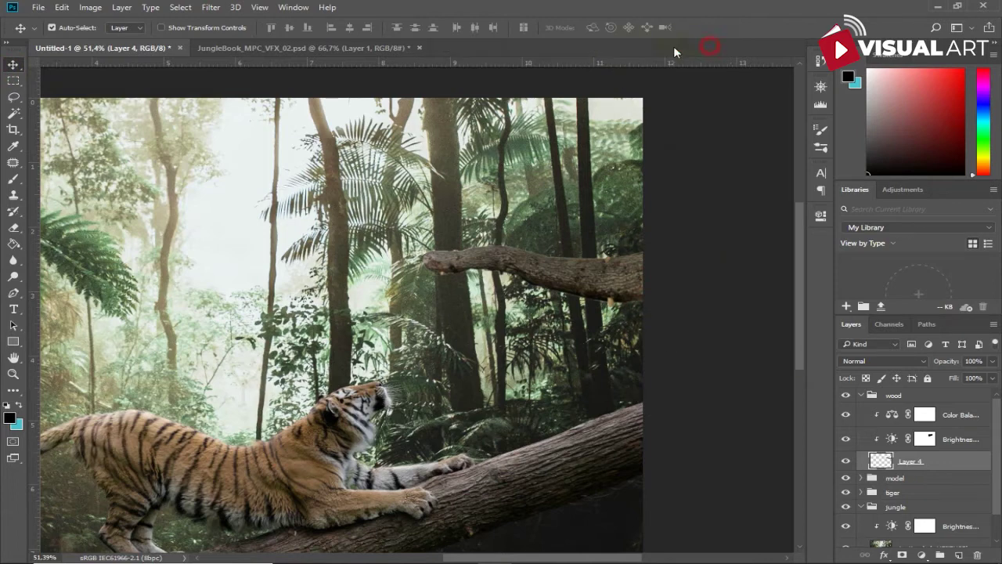
click(417, 48)
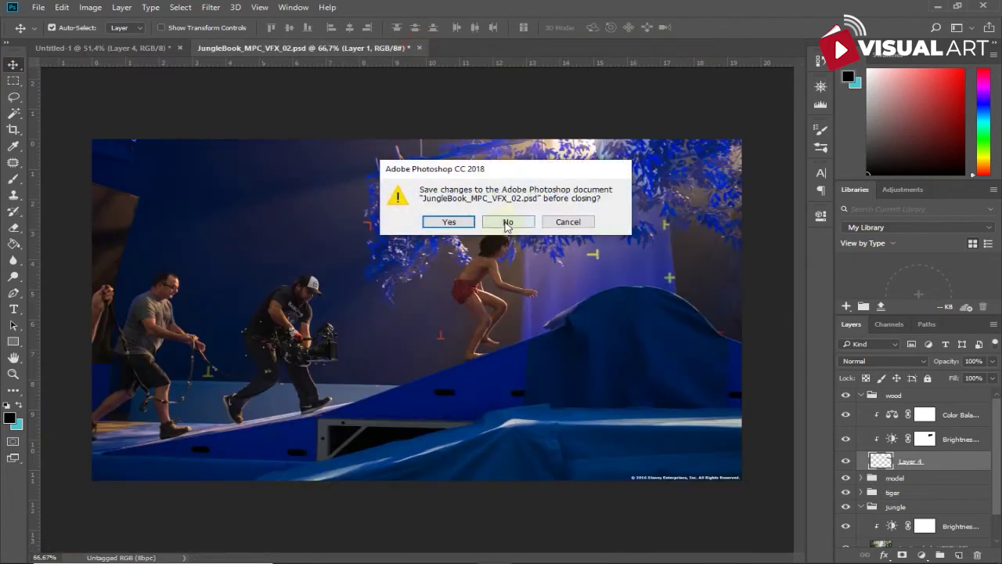
click(508, 222)
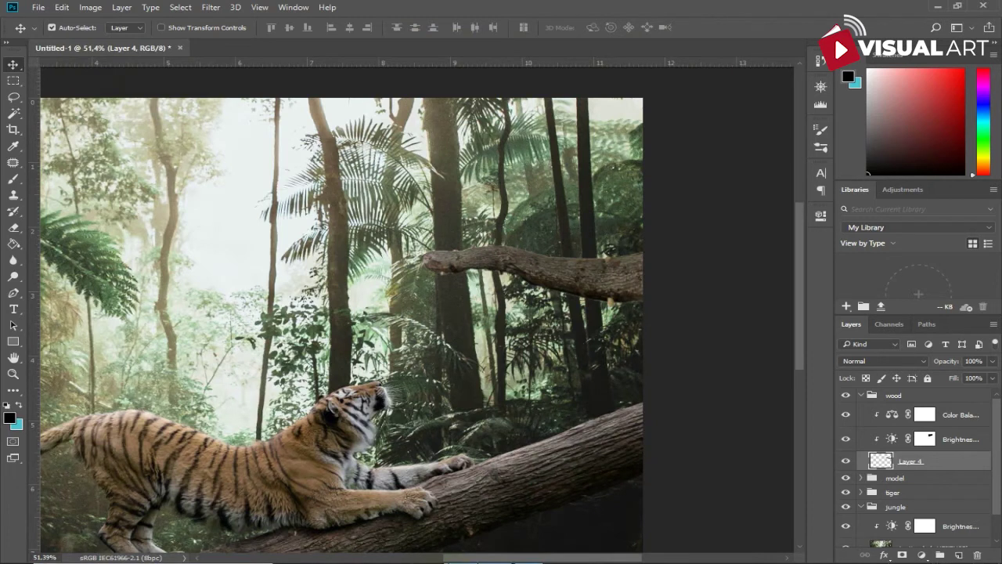
Place the MaxPixel gibbon image from the file folder into the composite, directly above the collapsed wood group
click(459, 553)
click(575, 302)
drag(575, 301, 923, 384)
click(872, 396)
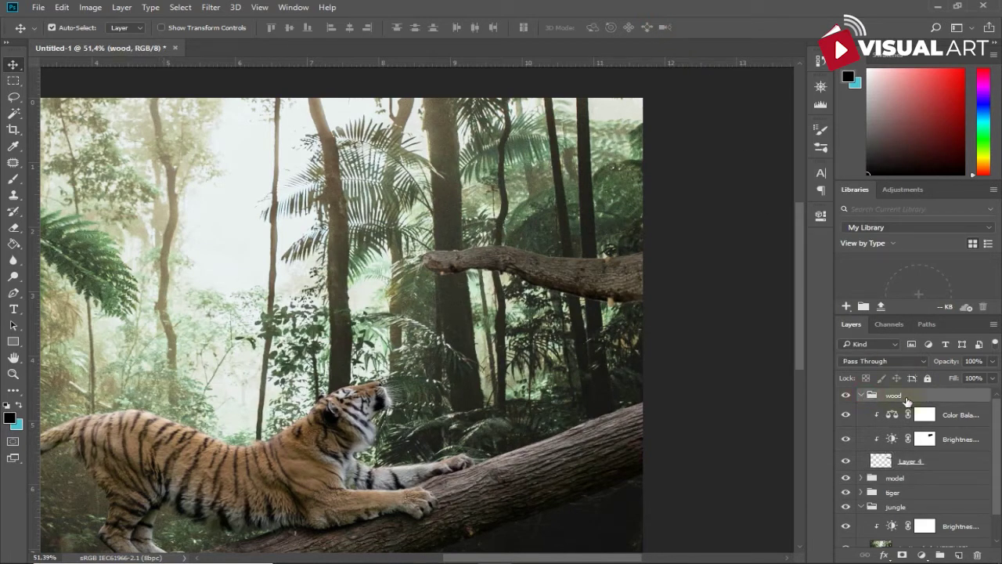
click(860, 395)
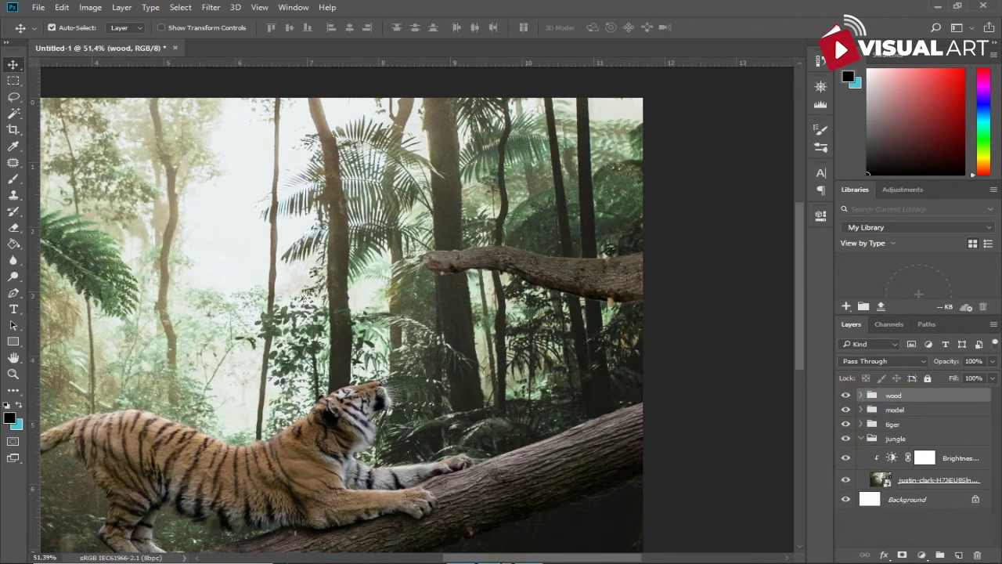
click(464, 561)
drag(560, 296, 185, 190)
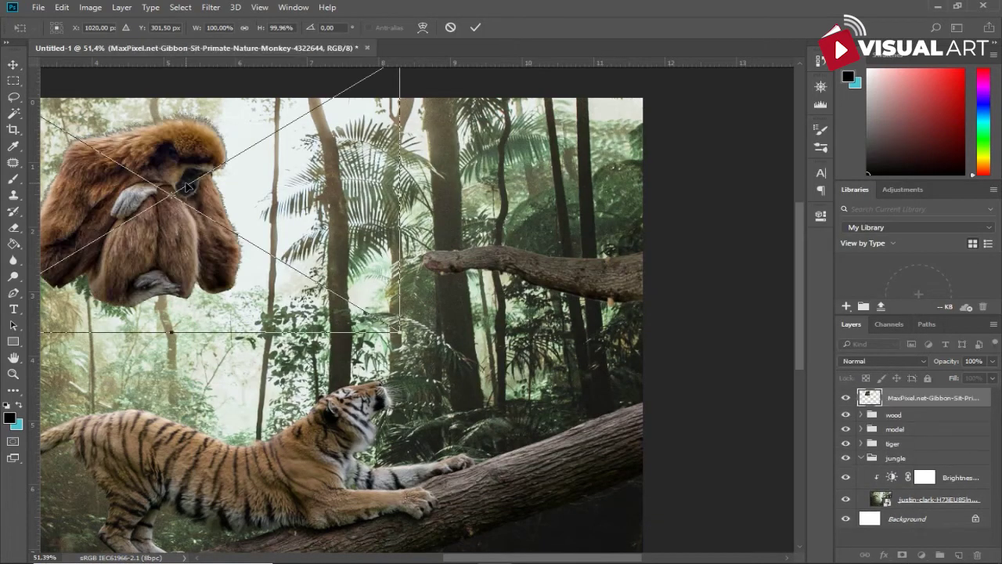
Flip the gibbon horizontally, scale it to about 61%, seat it on the branch and commit the transform
drag(177, 152, 391, 209)
right_click(391, 209)
click(438, 379)
drag(613, 389, 533, 339)
drag(410, 293, 501, 227)
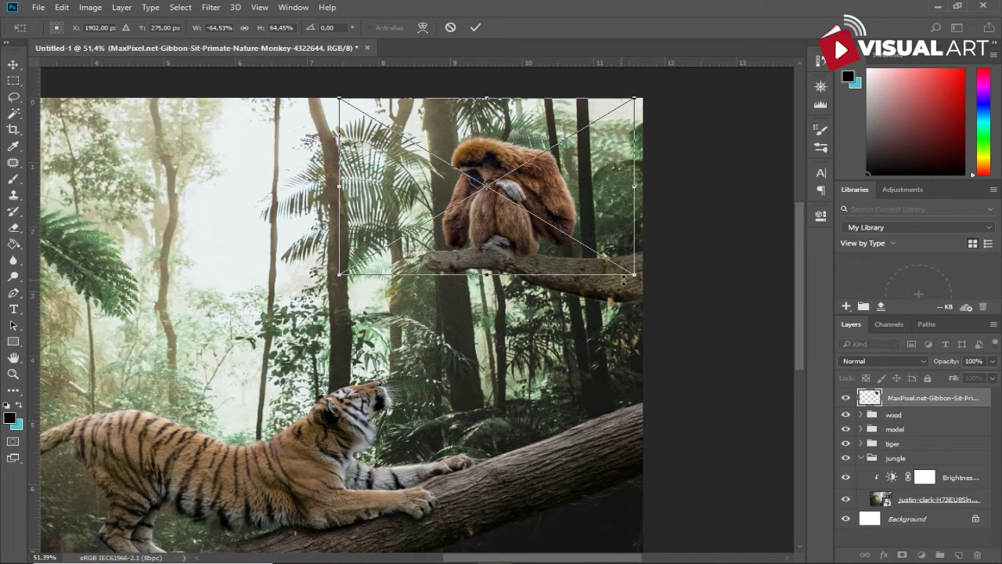
drag(634, 272, 627, 269)
drag(509, 241, 513, 246)
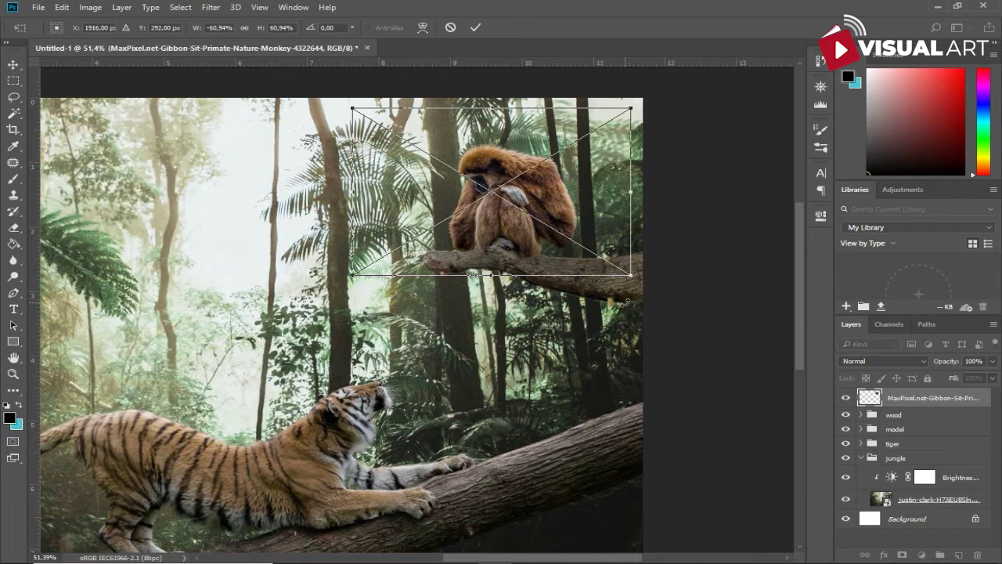
key(Return)
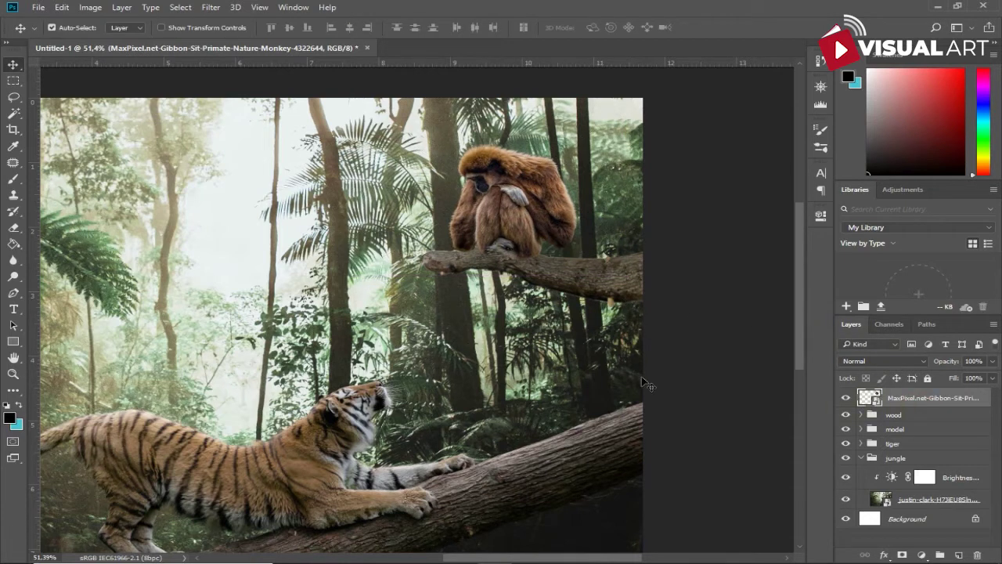
Select the gibbon layer together with the wood group and nudge both upward in the image
scroll(566, 339, down, 1)
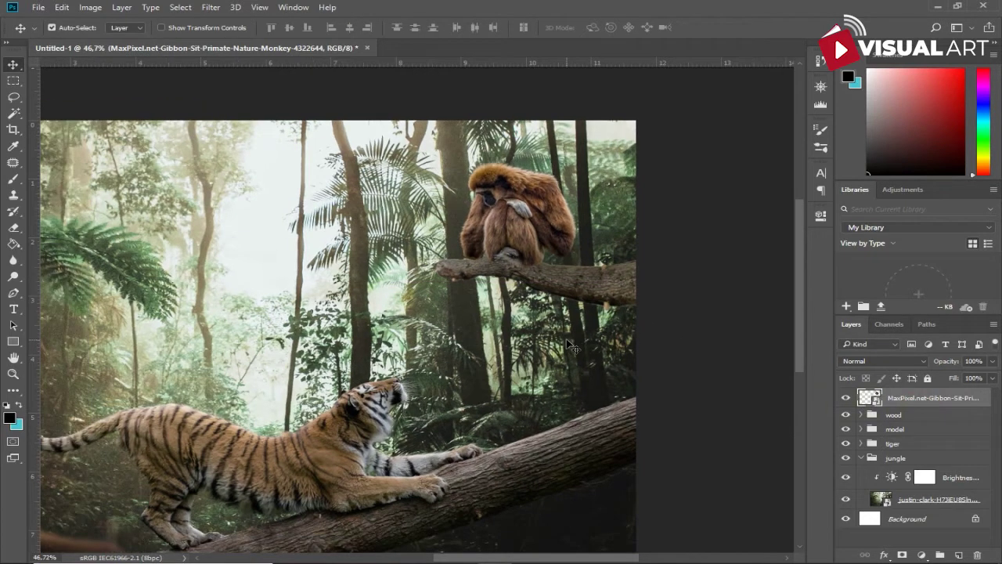
key(ctrl+z)
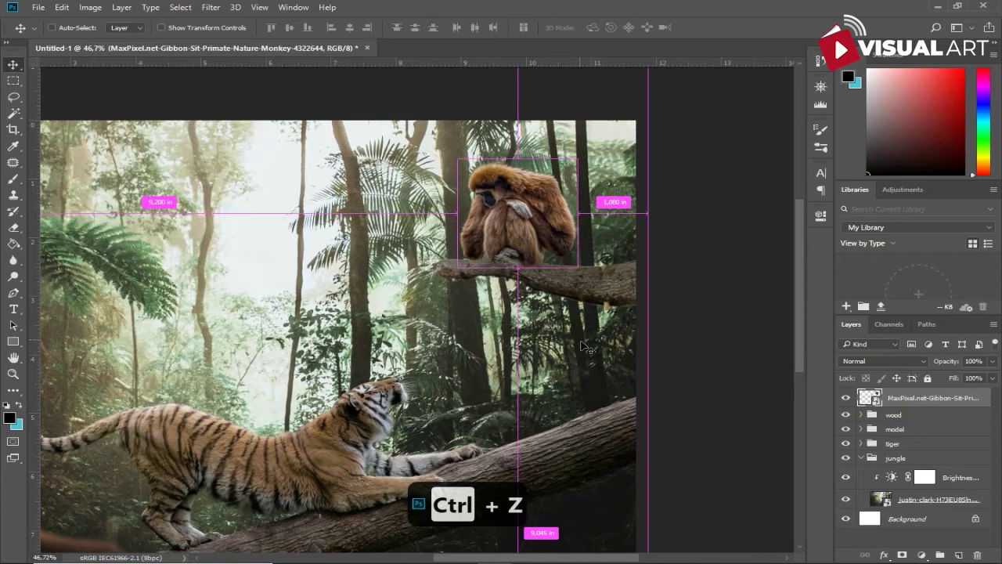
click(903, 415)
key(ctrl+z)
key(ctrl+z)
key(ctrl+z)
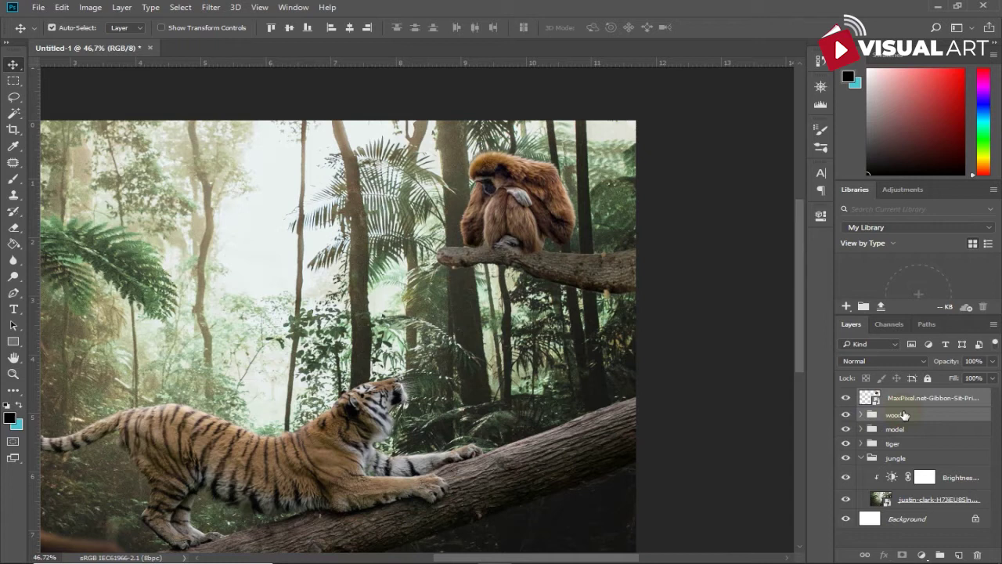
key(ctrl+z)
key(ctrl+z)
key(ctrl+z)
key(ctrl+z)
key(ctrl+z)
key(ctrl+z)
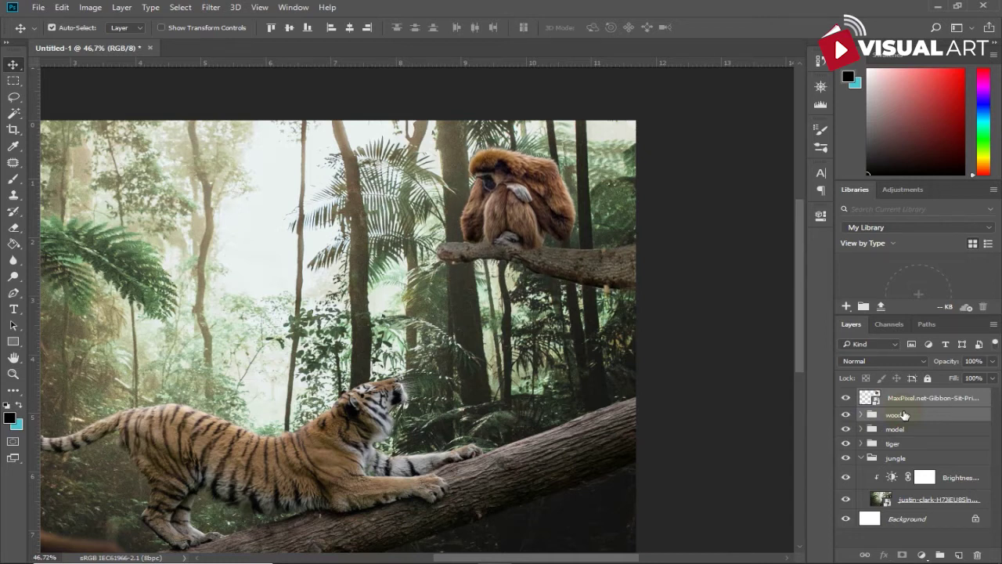
key(ctrl+z)
key(ctrl+z)
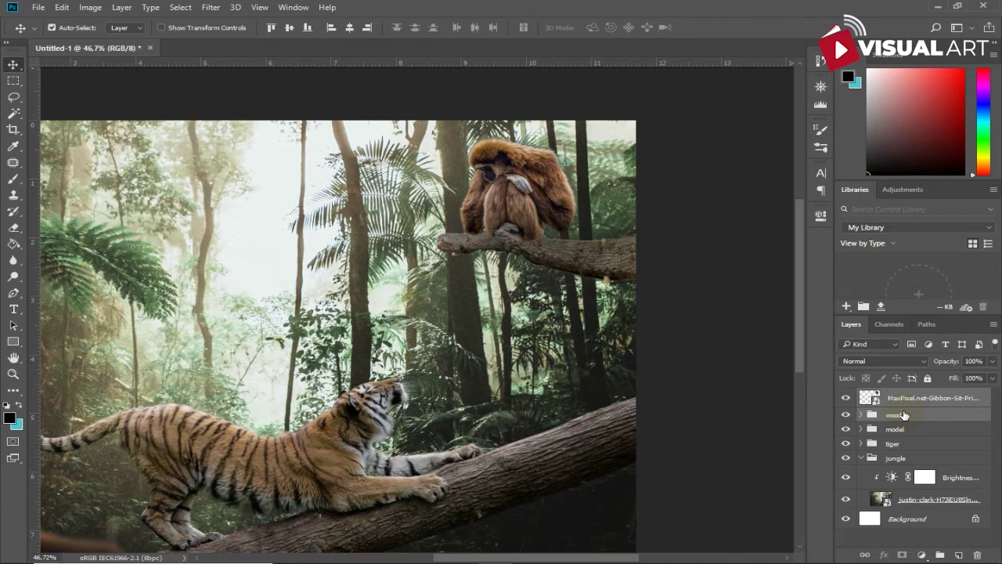
scroll(750, 426, down, 2)
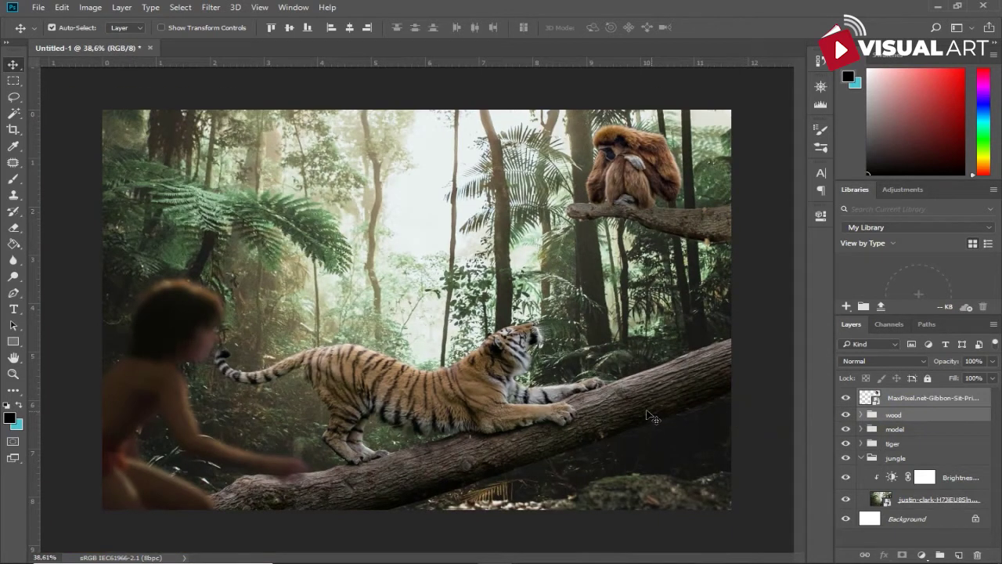
Add a Hue/Saturation adjustment clipped to the gibbon layer and set its saturation to -8
scroll(631, 245, up, 2)
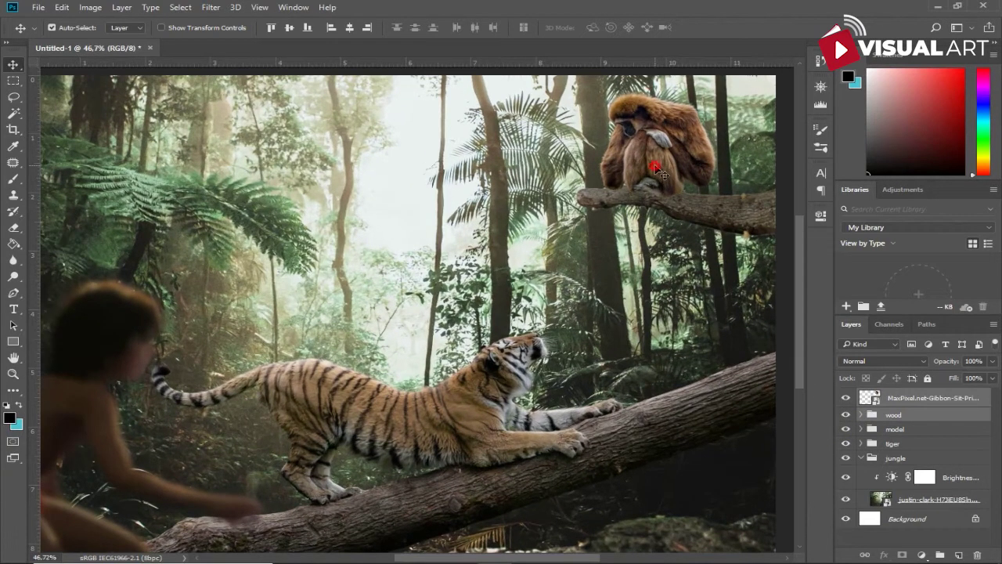
click(919, 397)
click(921, 554)
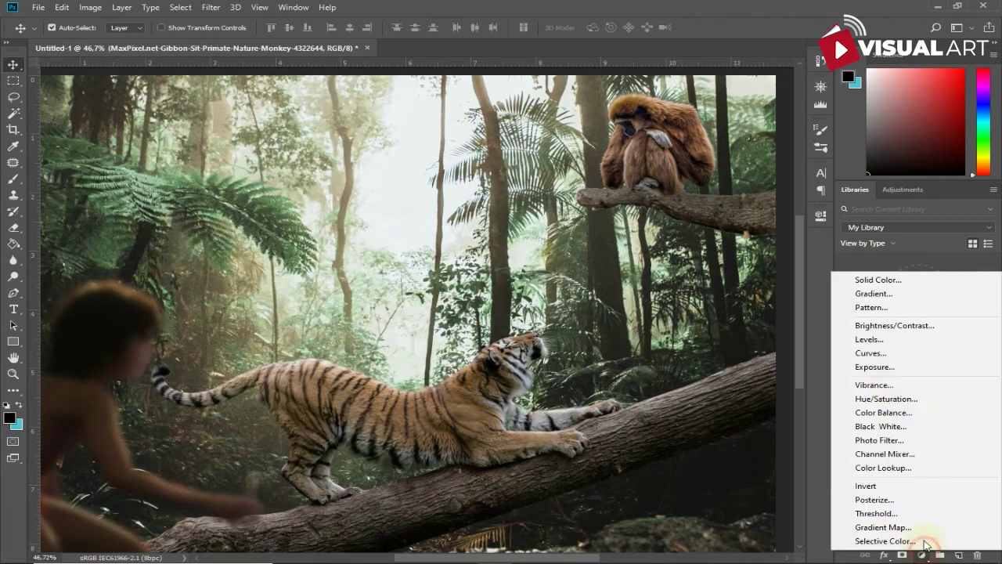
click(885, 399)
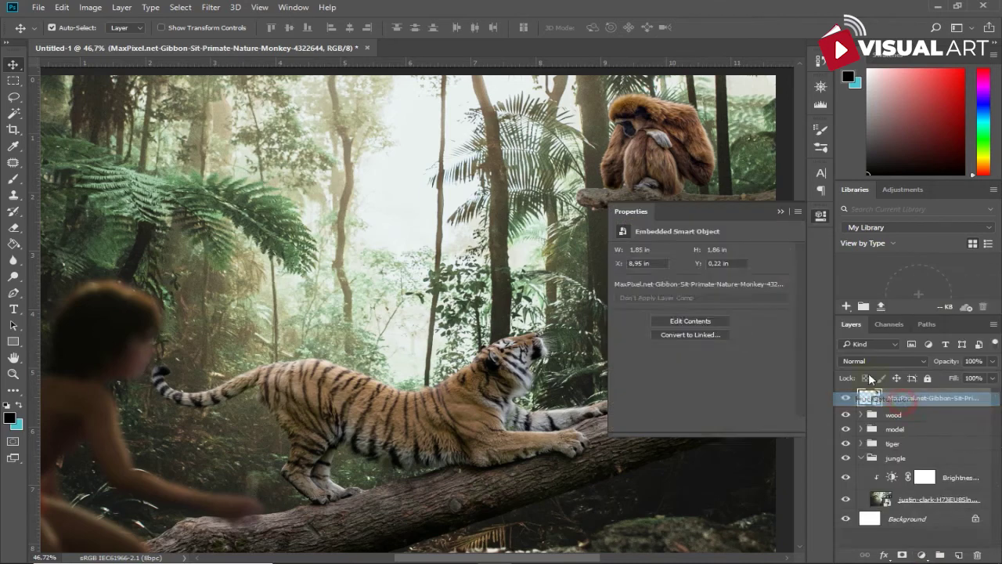
click(700, 423)
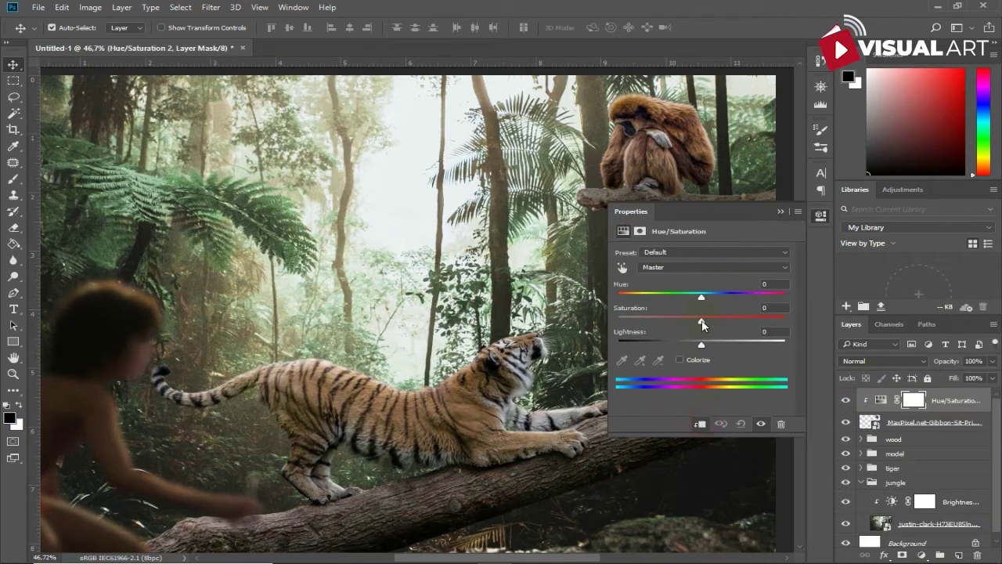
Add a clipped Color Balance adjustment above the gibbon's Hue/Saturation, with midtones at +4 green and shifted slightly towards cyan
click(920, 554)
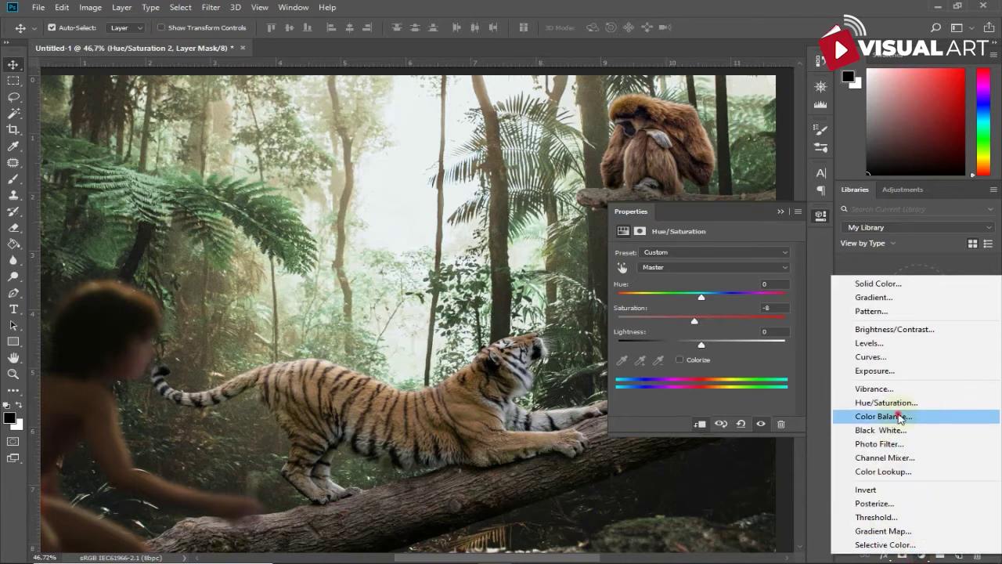
click(901, 417)
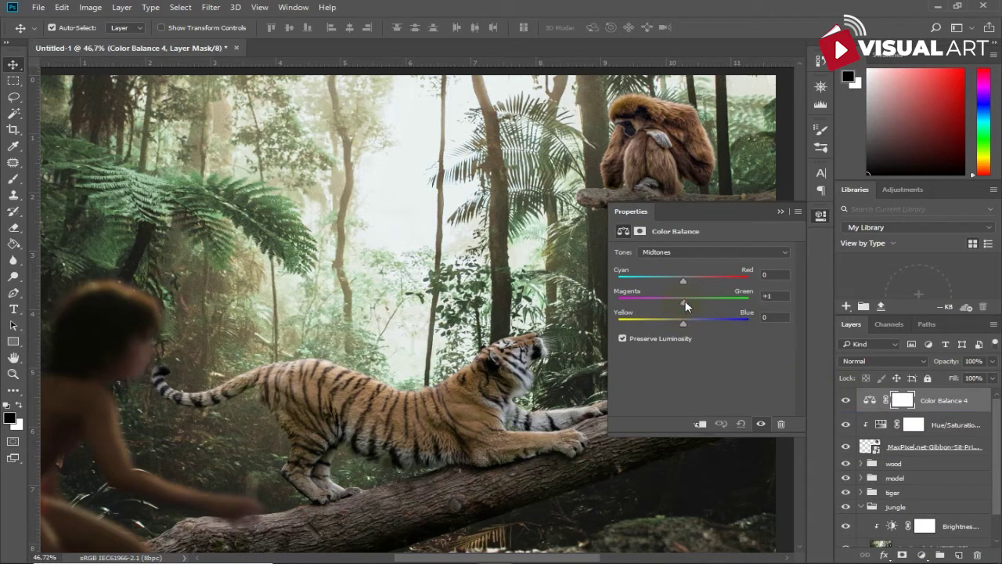
click(701, 424)
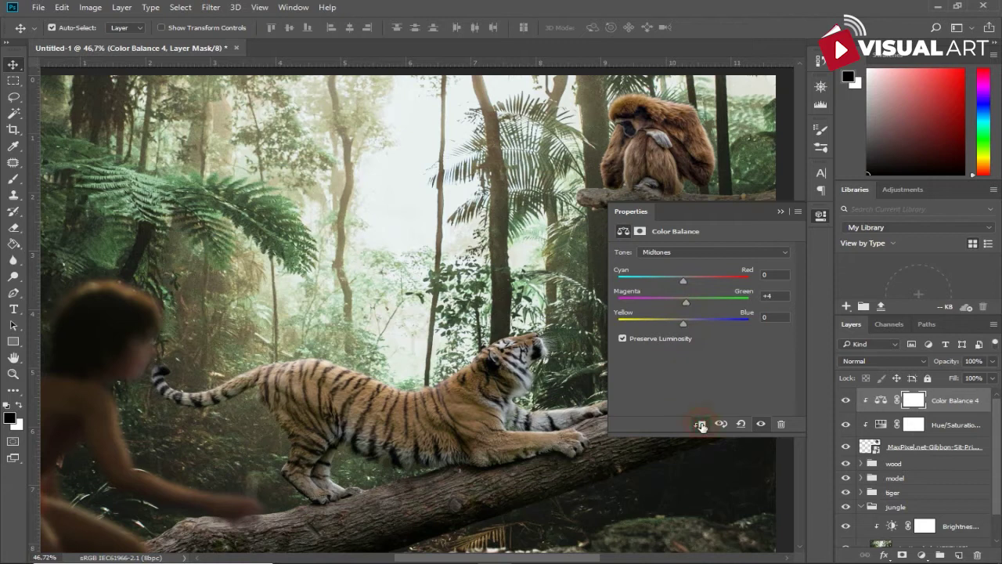
click(679, 280)
click(779, 212)
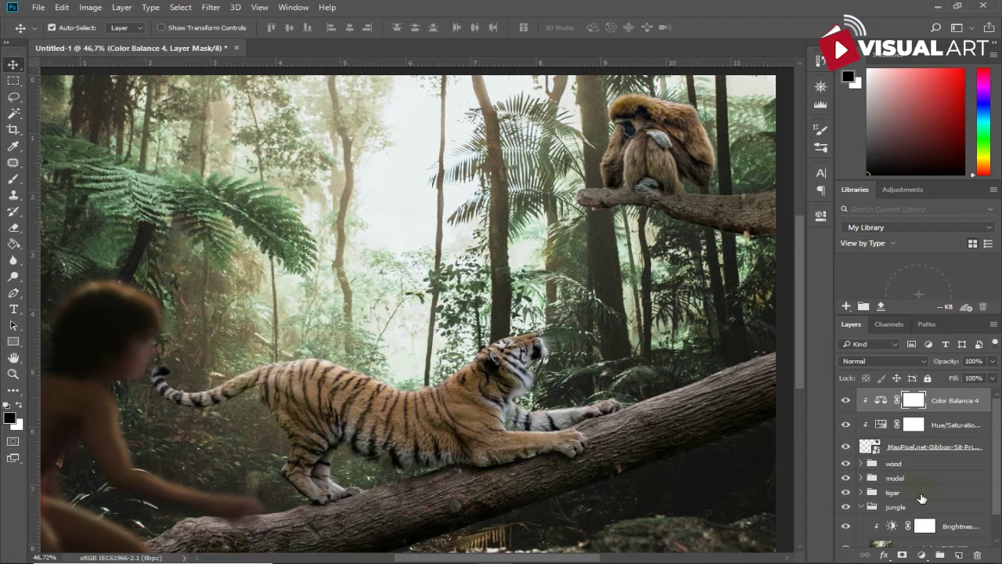
Add a clipped Brightness/Contrast adjustment at about -49 brightness and 14 contrast, then paint its mask black along the gibbon's light-facing side
click(921, 553)
click(915, 333)
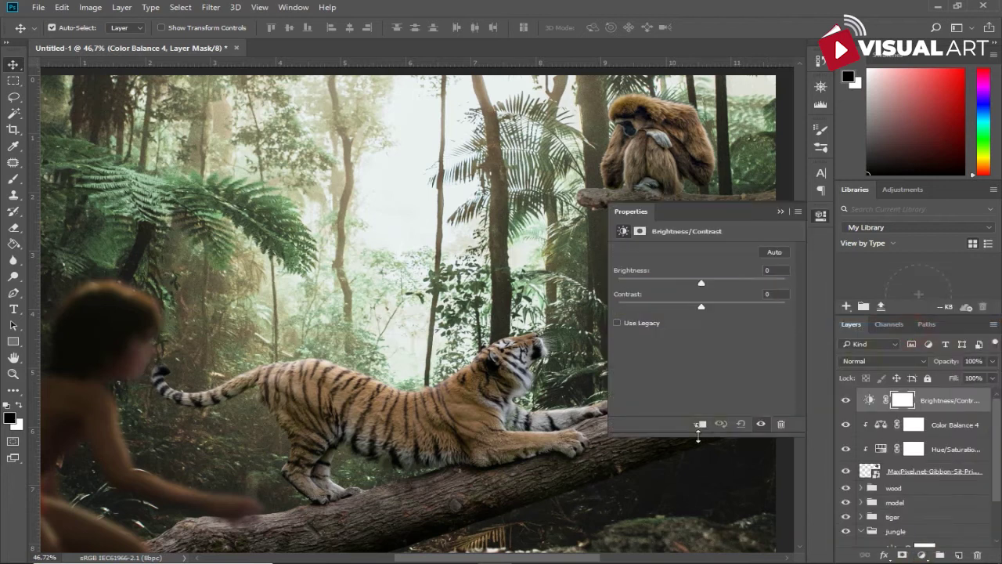
click(698, 424)
drag(704, 283, 710, 306)
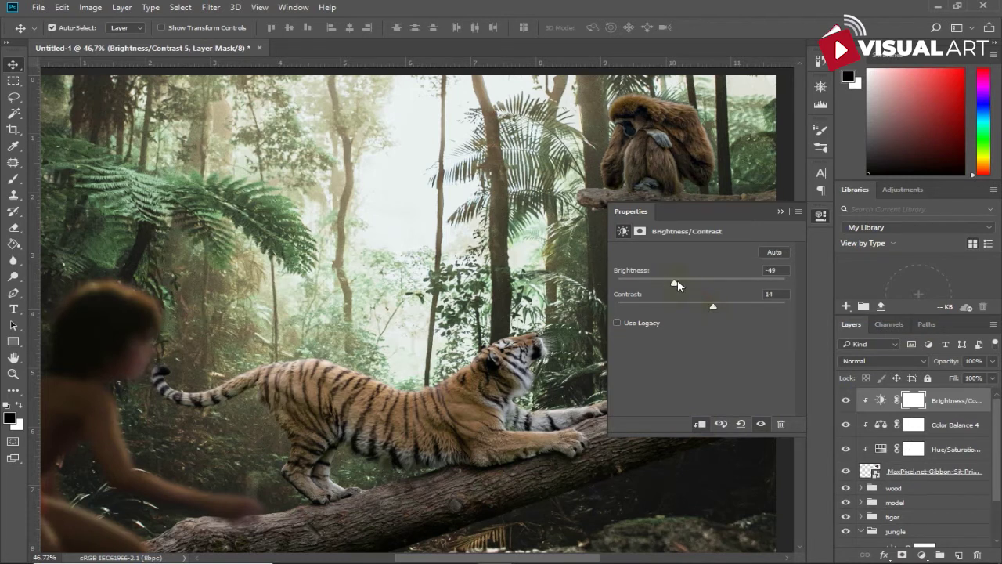
click(782, 212)
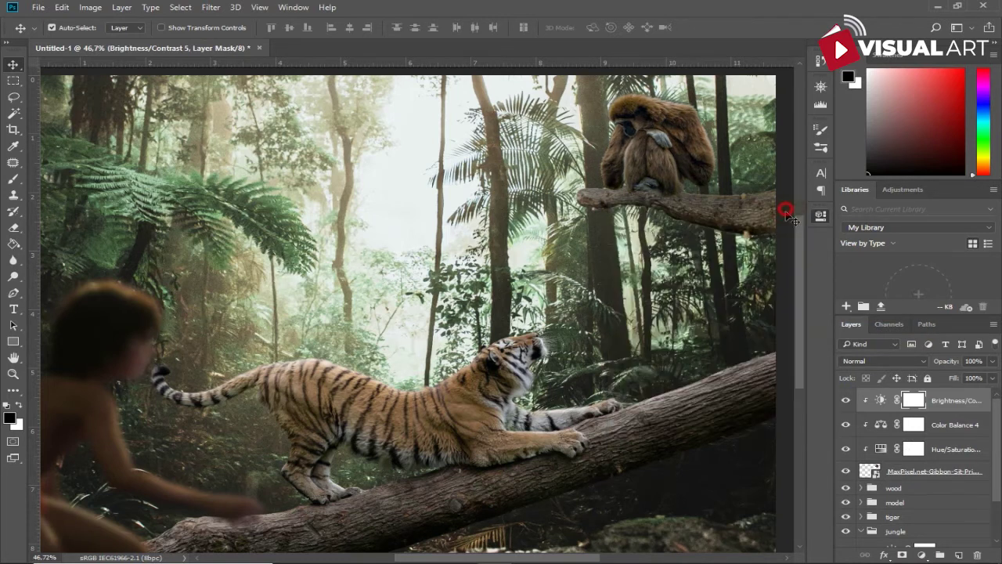
click(13, 178)
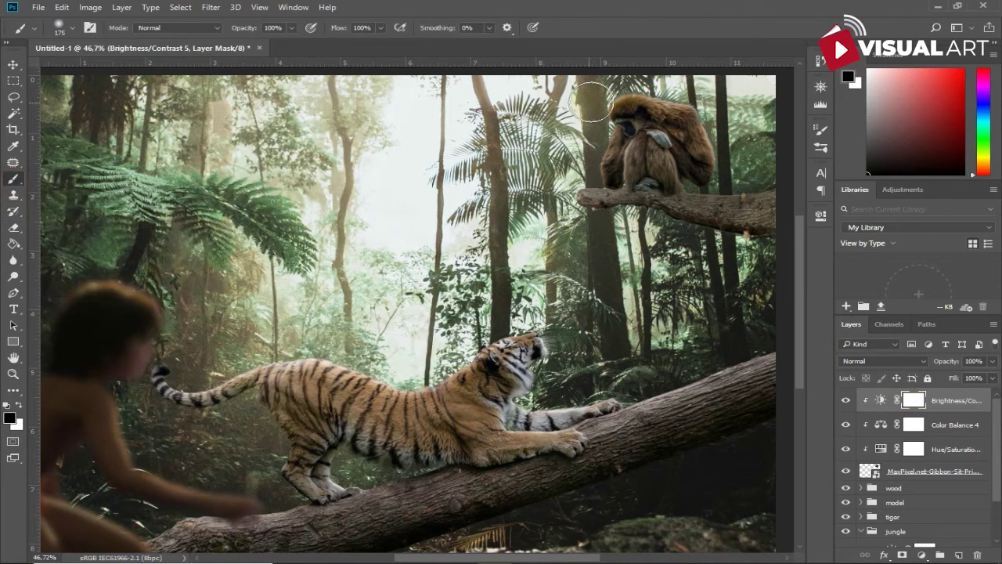
mouse_move(592, 121)
mouse_down()
mouse_move(590, 176)
mouse_move(626, 129)
mouse_move(621, 153)
mouse_move(643, 80)
mouse_move(593, 90)
mouse_move(704, 75)
mouse_move(612, 74)
mouse_move(604, 125)
mouse_up()
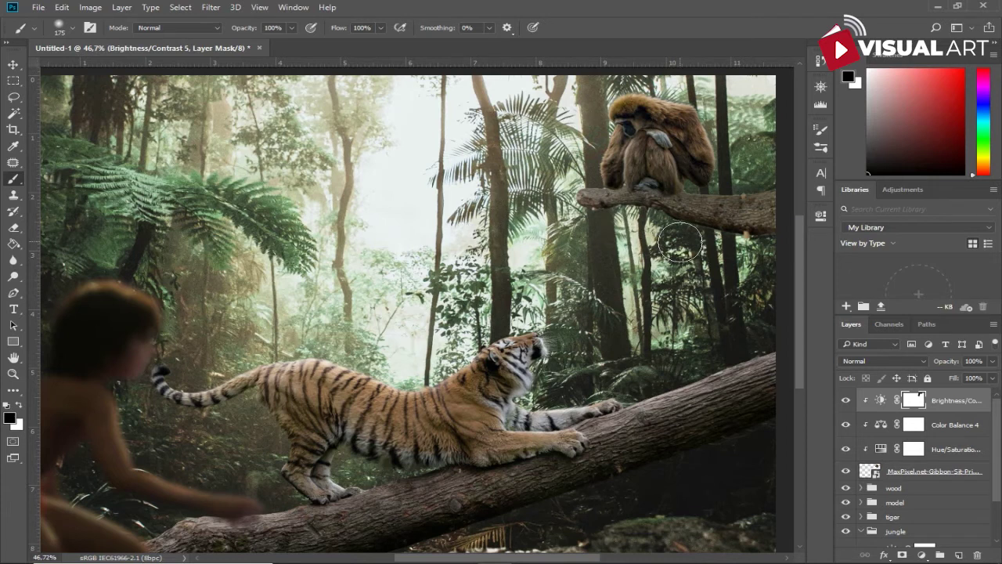
Create a layer named "shadow" directly above the wood group and clip it to that group
click(921, 489)
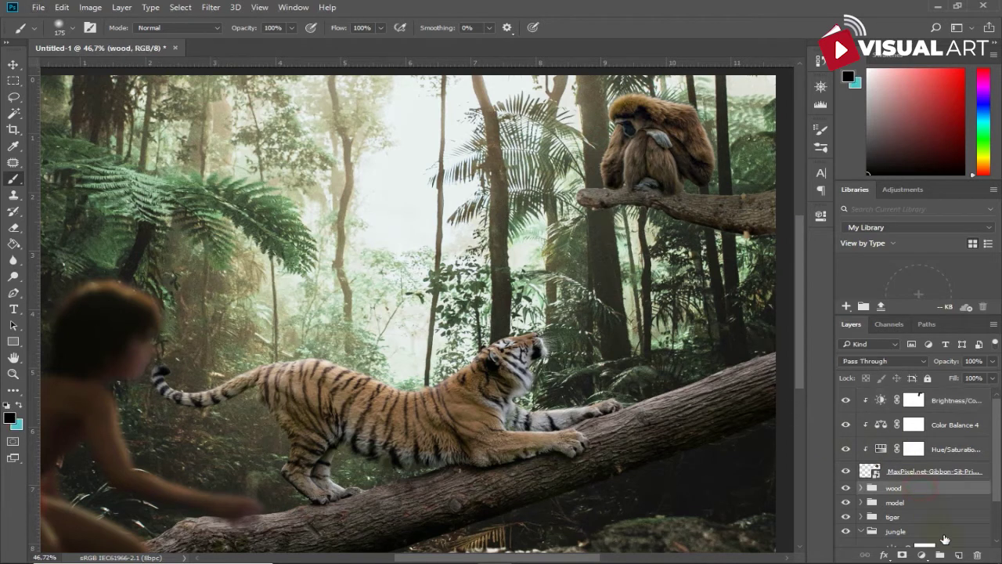
click(957, 554)
double_click(898, 491)
text(shadow)
key(Return)
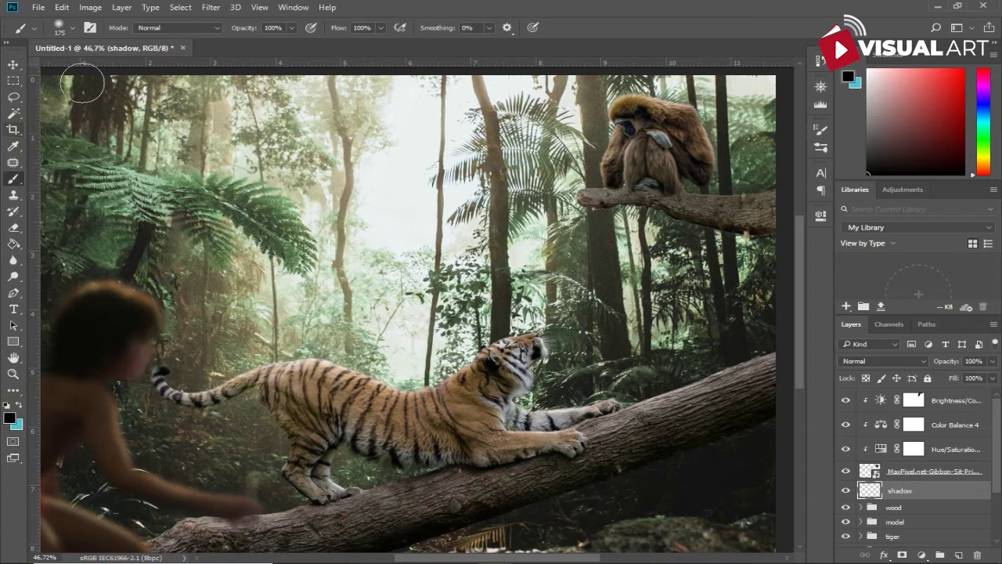
drag(253, 31, 220, 32)
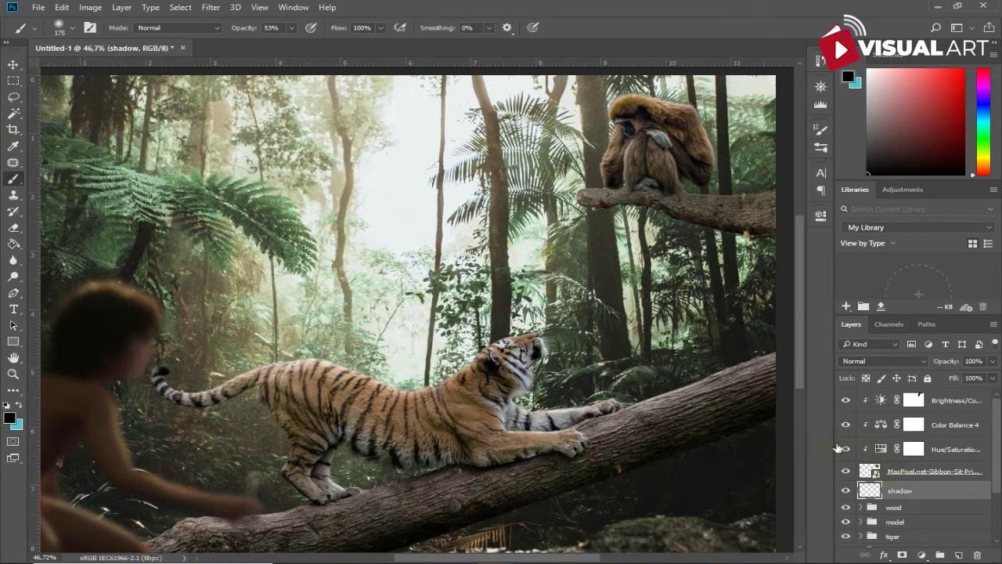
right_click(923, 492)
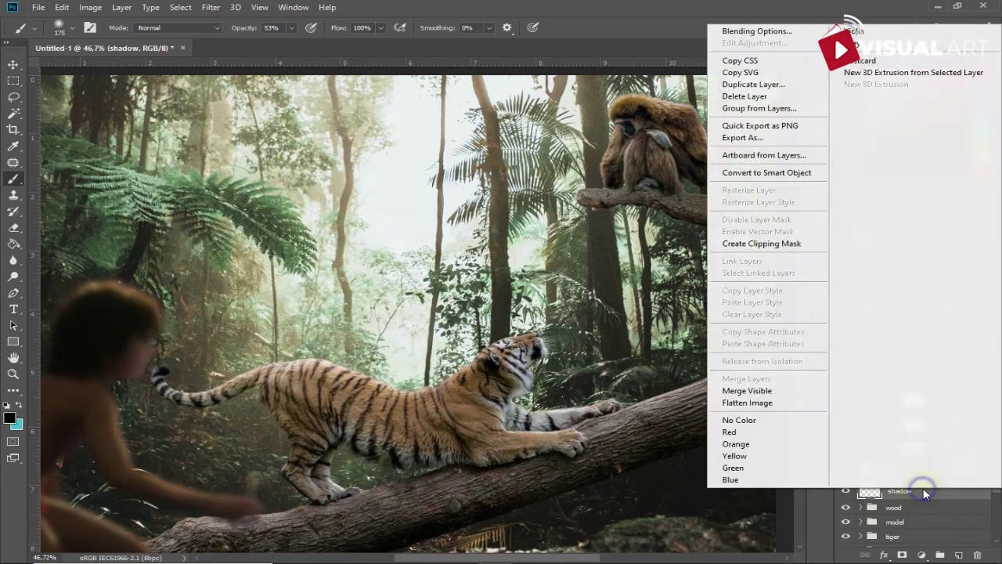
click(763, 242)
Paint a soft black shadow on the branch beneath the gibbon with a size 100 brush at 27% opacity
scroll(812, 427, up, 3)
drag(699, 206, 460, 288)
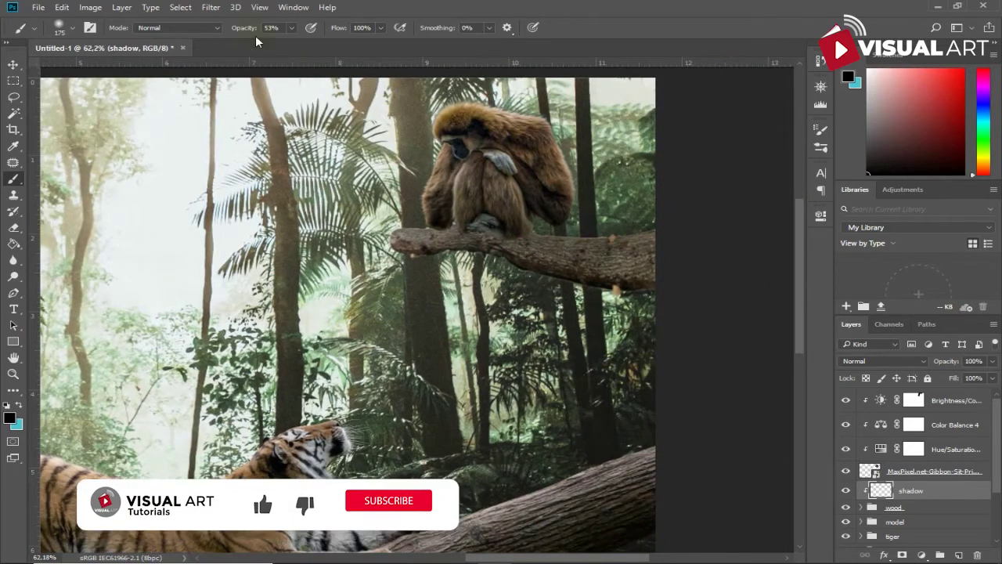
drag(247, 30, 240, 29)
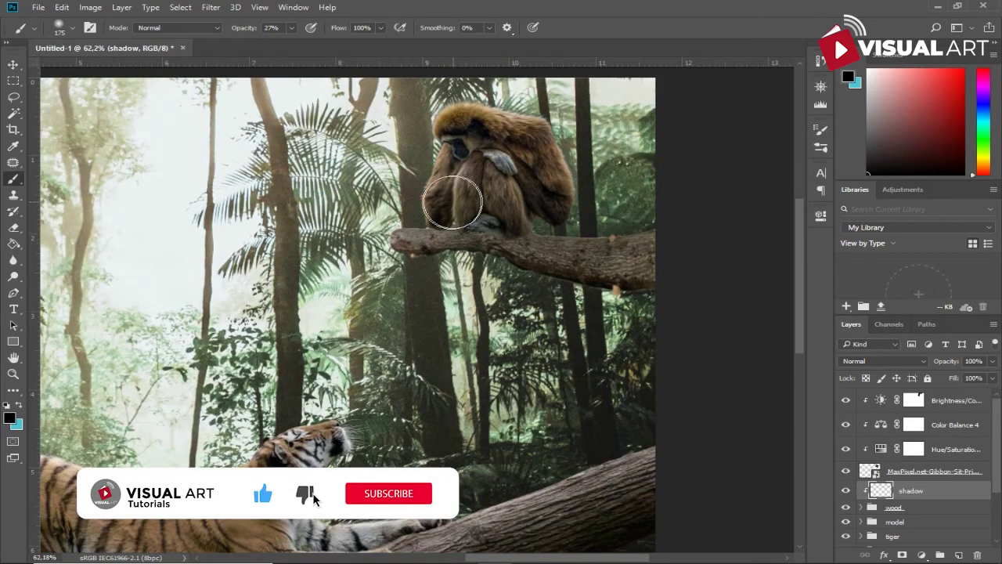
key(bracketleft)
key(bracketleft)
key(bracketleft)
mouse_move(470, 215)
mouse_down()
mouse_move(568, 228)
mouse_move(524, 235)
mouse_move(577, 220)
mouse_move(500, 227)
mouse_move(516, 227)
mouse_move(471, 216)
mouse_move(484, 219)
mouse_move(445, 227)
mouse_move(527, 239)
mouse_move(532, 257)
mouse_move(510, 225)
mouse_up()
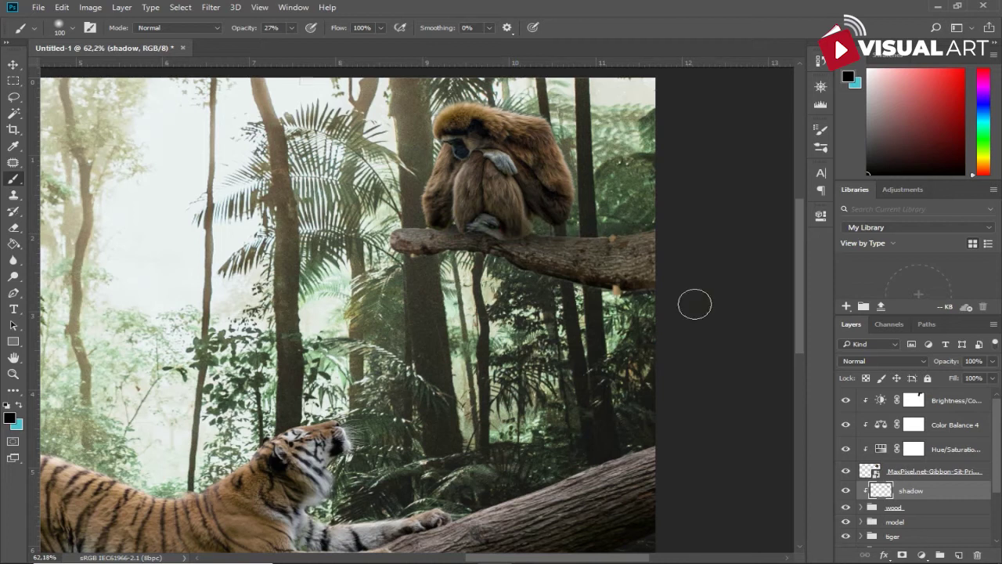
Create a new layer clipped to the gibbon and darken its feet with a size 70 black brush at 27% opacity
click(926, 472)
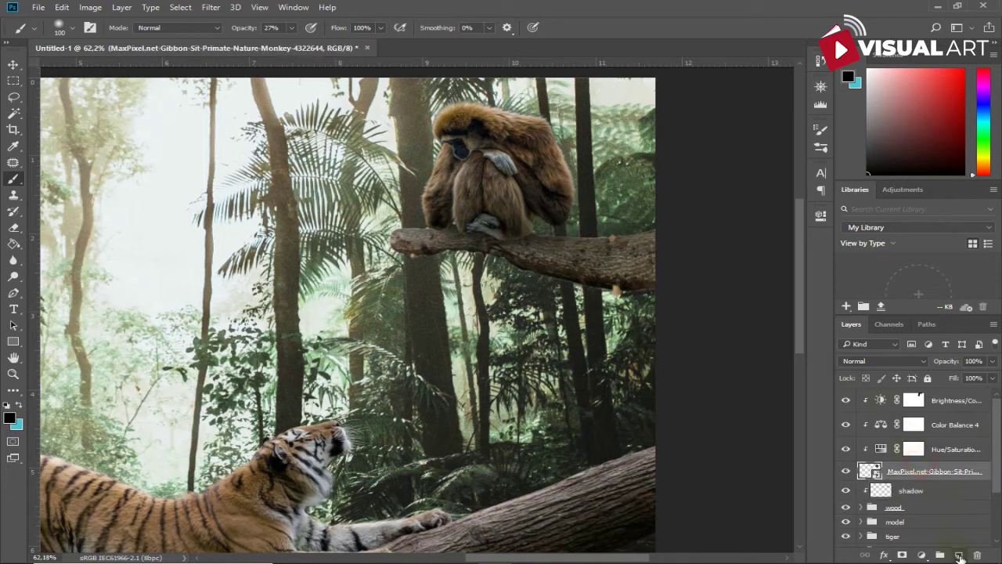
click(959, 557)
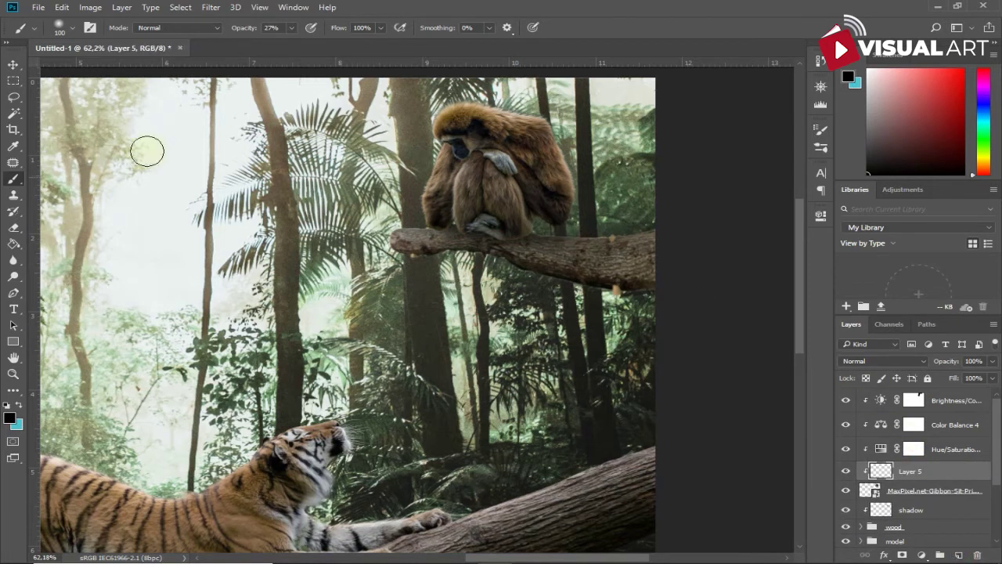
key(bracketleft)
key(bracketleft)
key(bracketleft)
click(502, 240)
click(470, 233)
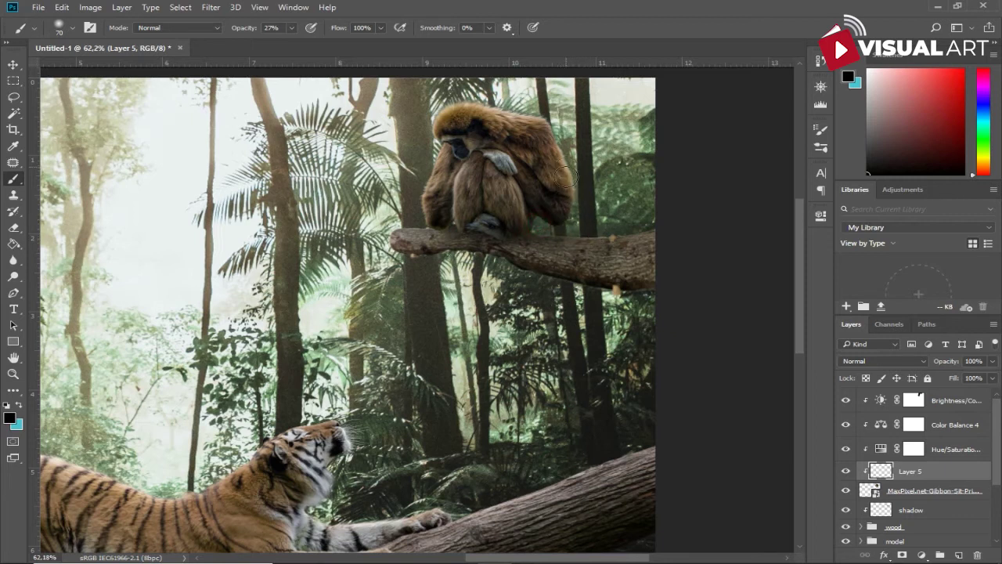
Lower the brush opacity to 9% and softly shade the gibbon's back edge on the clipped layer
drag(254, 31, 239, 31)
drag(570, 178, 575, 229)
drag(570, 155, 589, 171)
scroll(638, 184, down, 3)
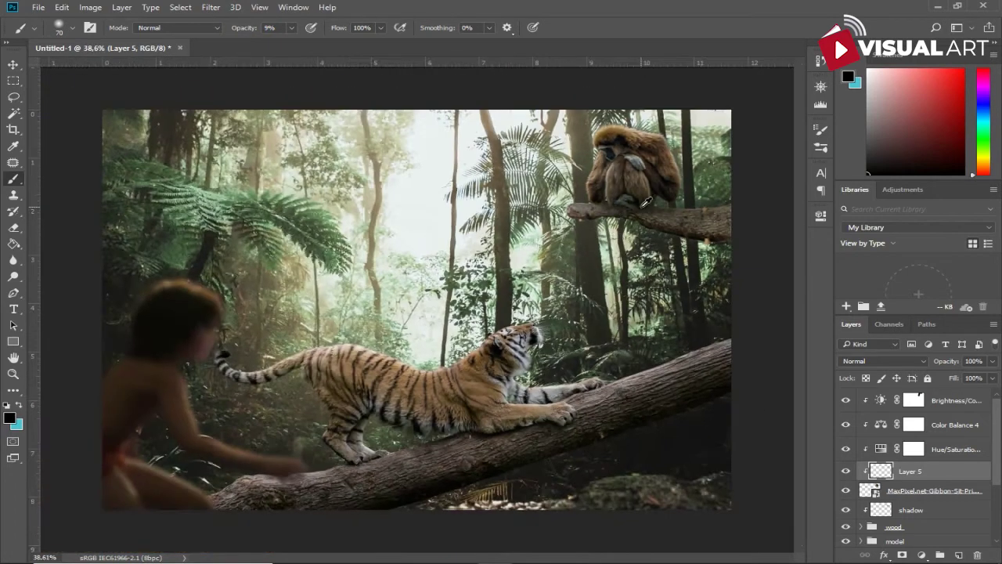
scroll(646, 202, down, 1)
Group the gibbon layer with all its clipped shading and adjustment layers and name the group "monkey"
click(14, 64)
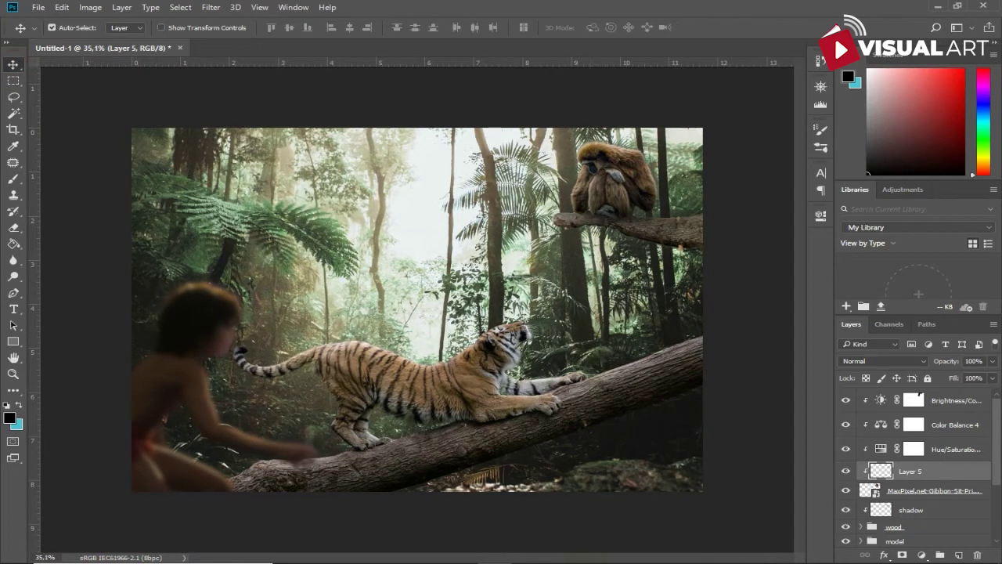
click(929, 492)
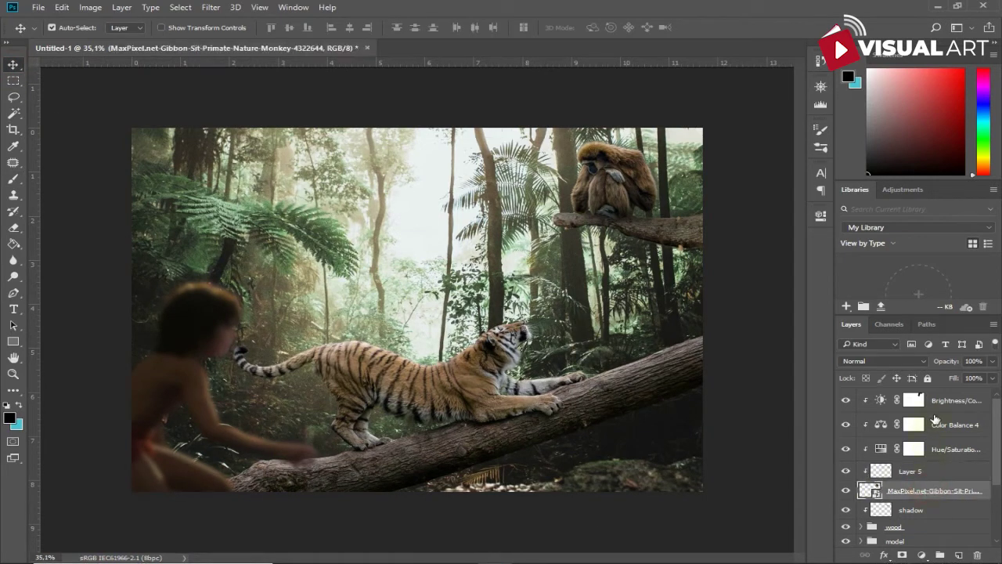
shift+click(941, 401)
key(ctrl+g)
double_click(897, 396)
text(monkey)
key(Return)
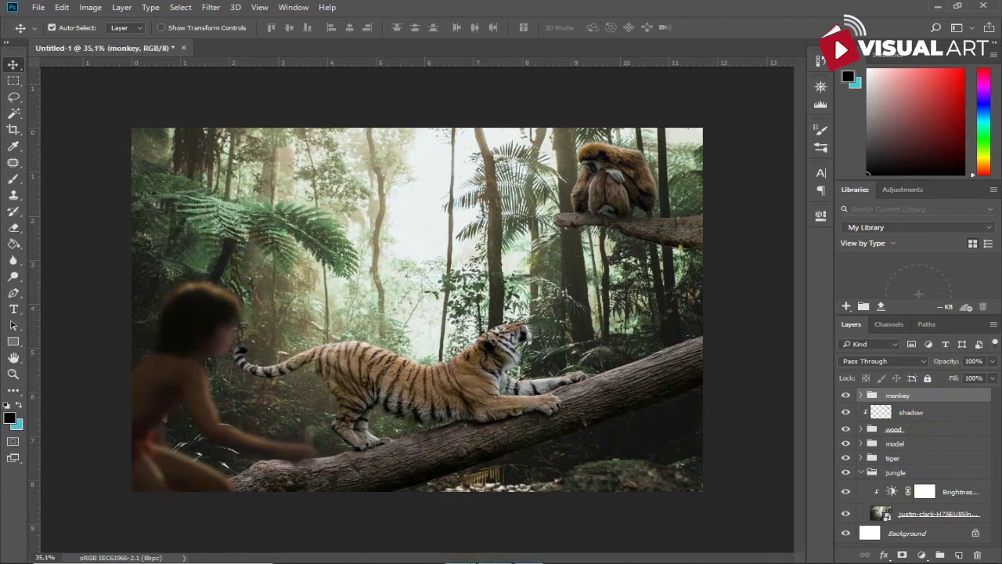
Place the twisted wild liana image from the file folder in the composite's upper-left corner and scale it to about 118.6%
click(468, 561)
drag(717, 305, 230, 239)
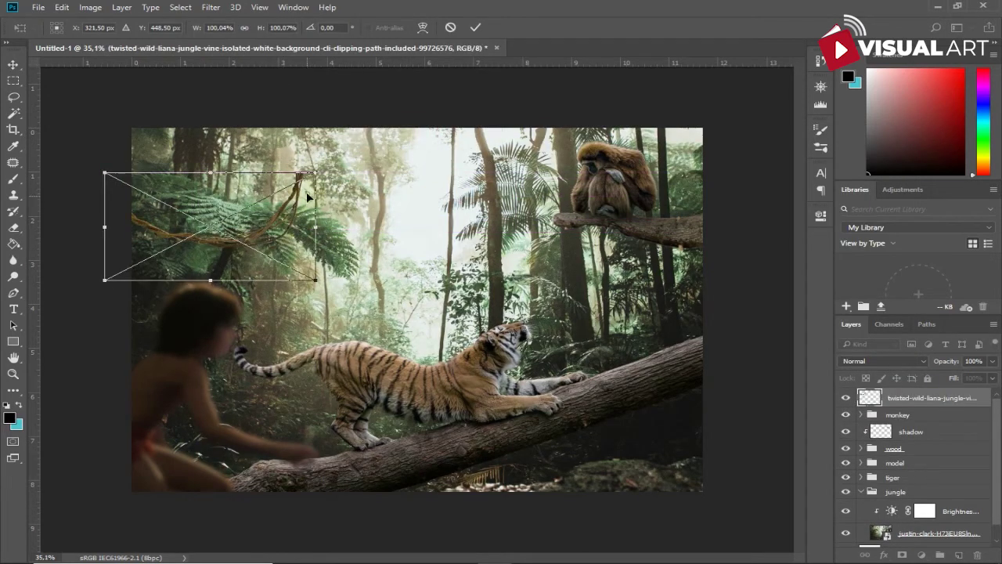
drag(306, 202, 332, 165)
drag(380, 266, 385, 269)
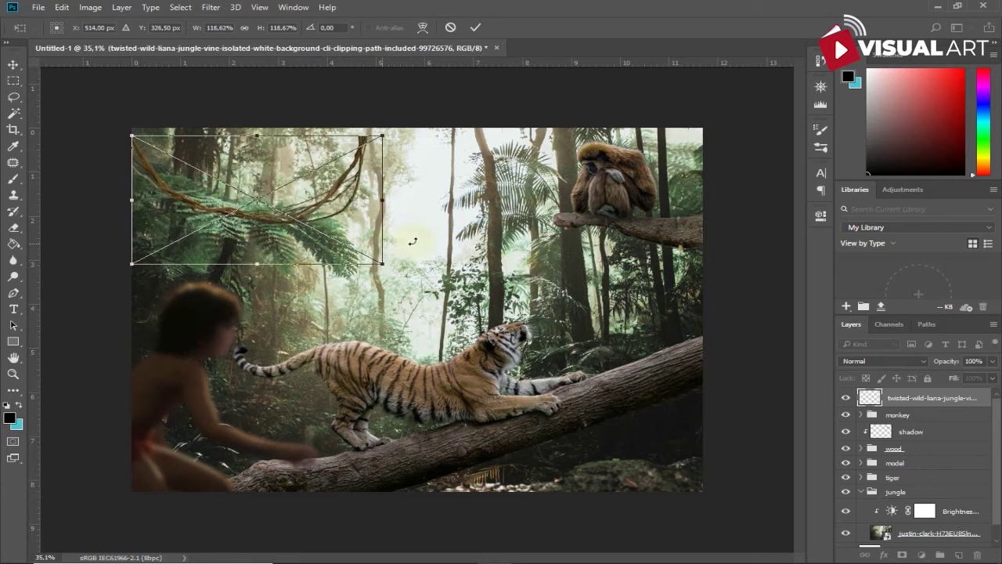
Rotate the liana vine about -7.3°, shrink it slightly, move it up against the image's top edge and commit the transform
drag(414, 234, 401, 214)
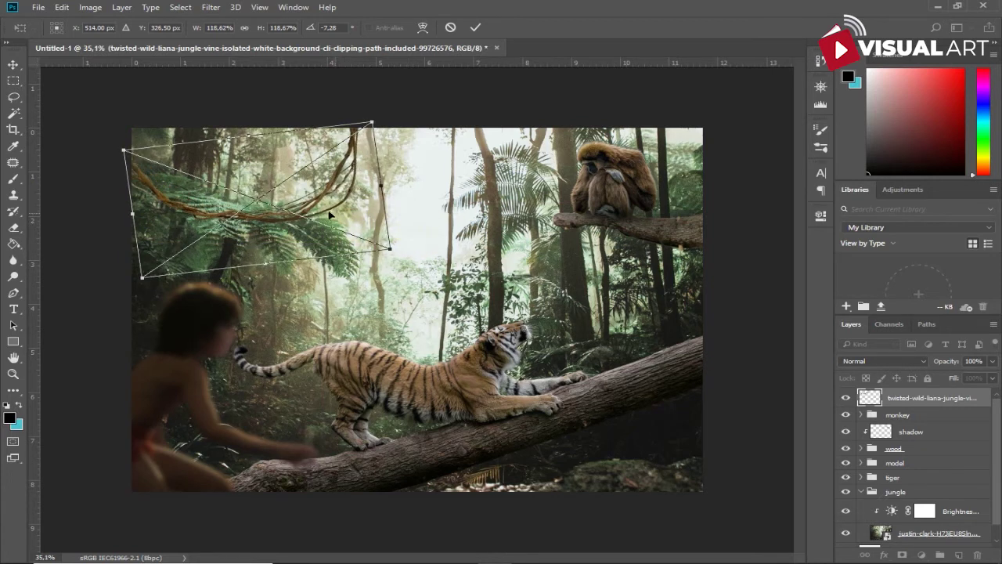
drag(386, 247, 380, 242)
drag(330, 208, 317, 190)
key(Return)
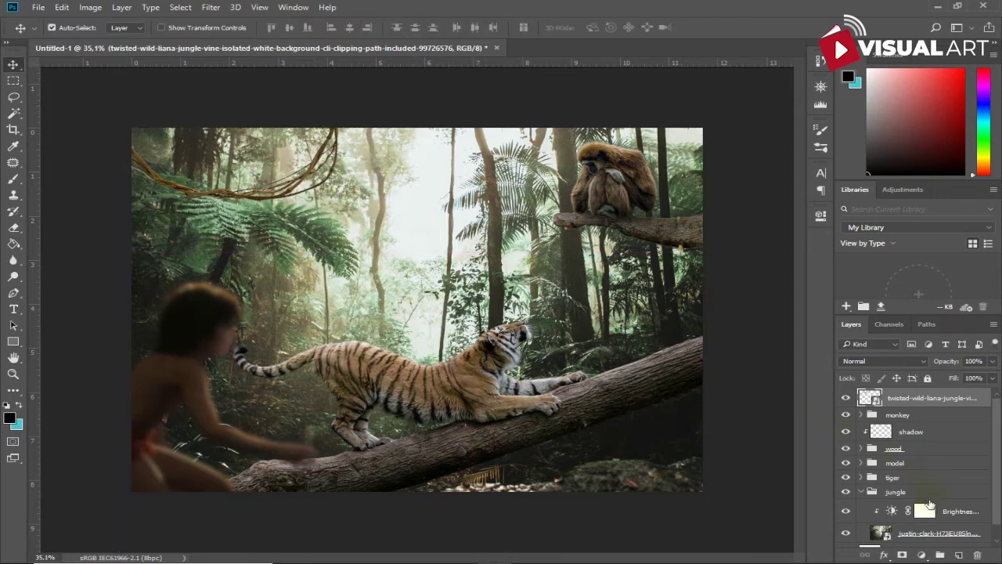
Add a dark brown Inner Shadow to the liana layer with 100% opacity, 58° angle, 0 px distance, 2% choke and 13 px size
double_click(983, 400)
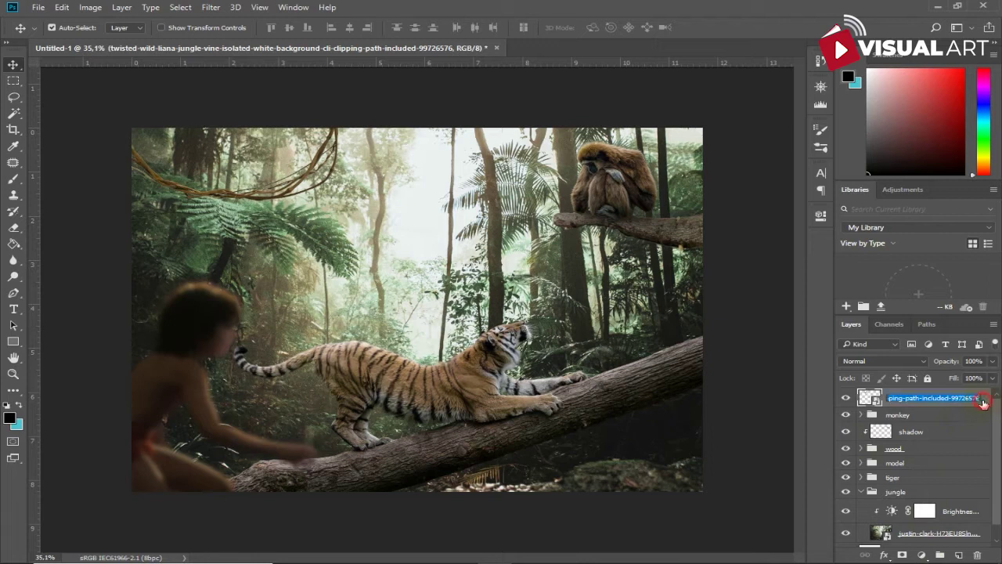
key(Return)
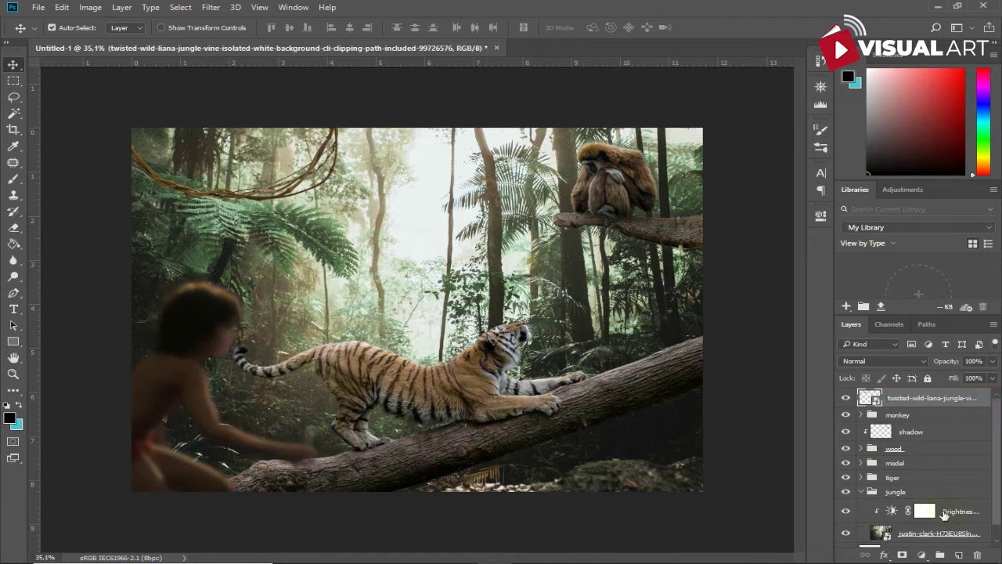
click(884, 554)
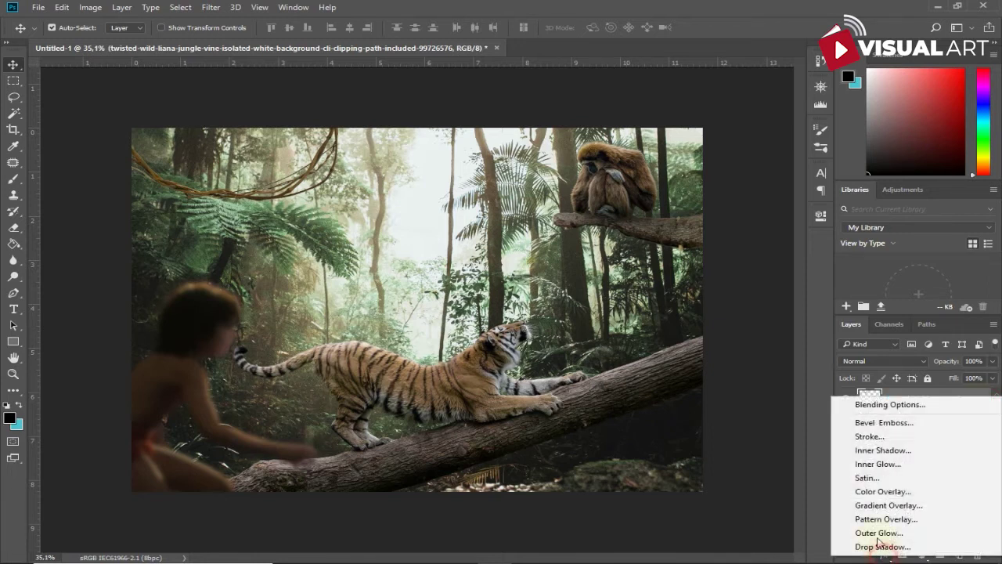
click(893, 451)
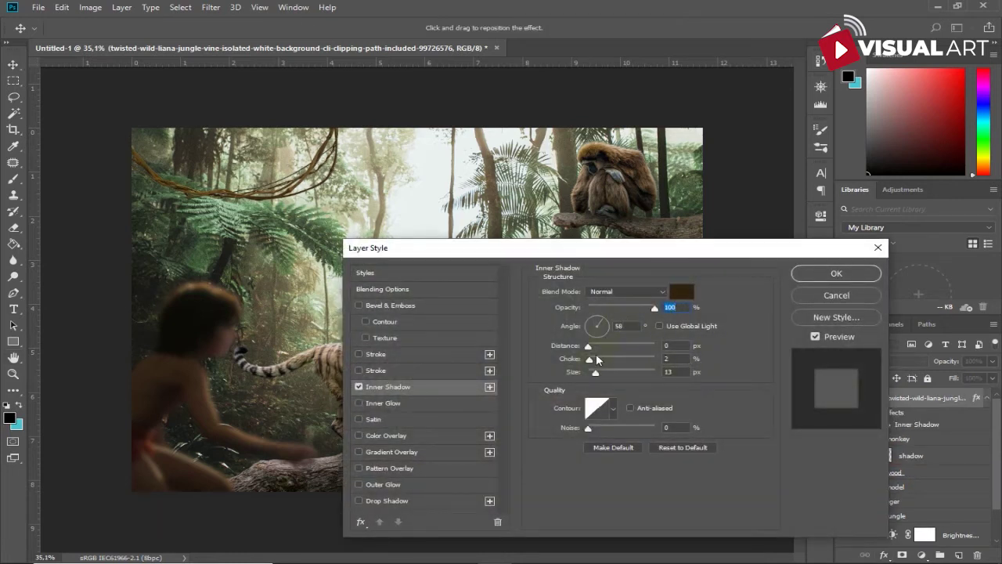
click(827, 275)
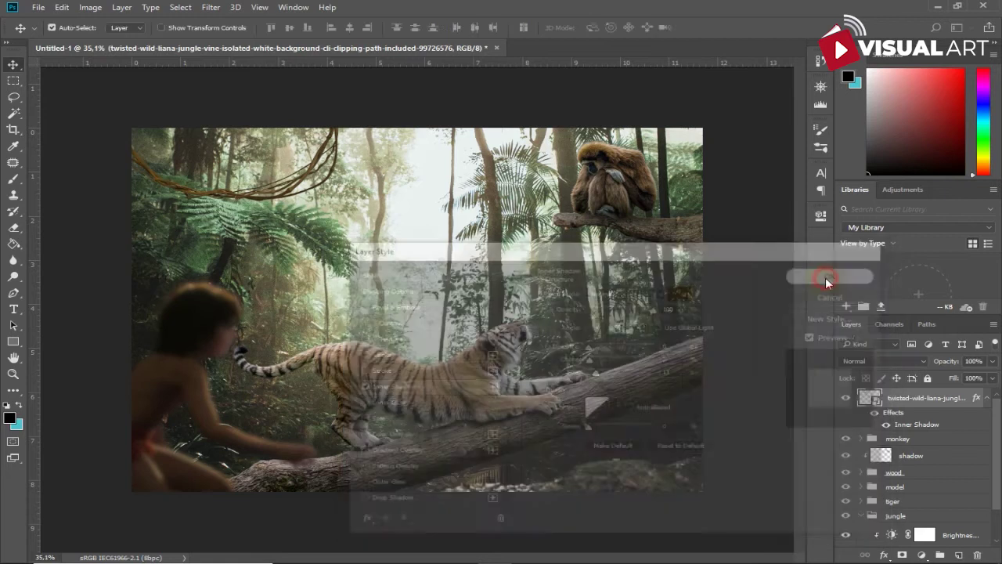
Add a Hue/Saturation adjustment clipped to the liana layer and lower its saturation to -49
click(921, 554)
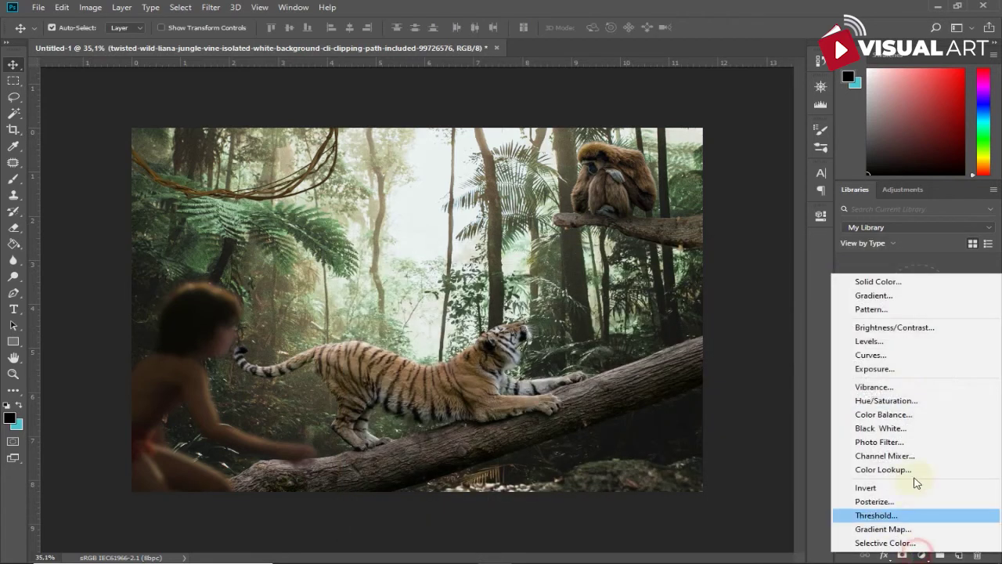
click(915, 402)
click(700, 422)
drag(701, 317, 660, 317)
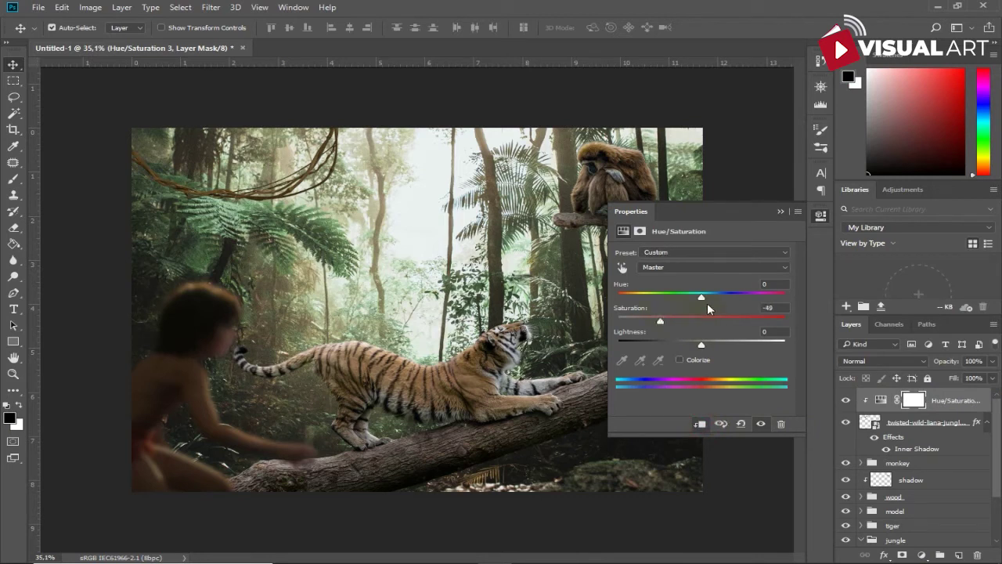
click(778, 212)
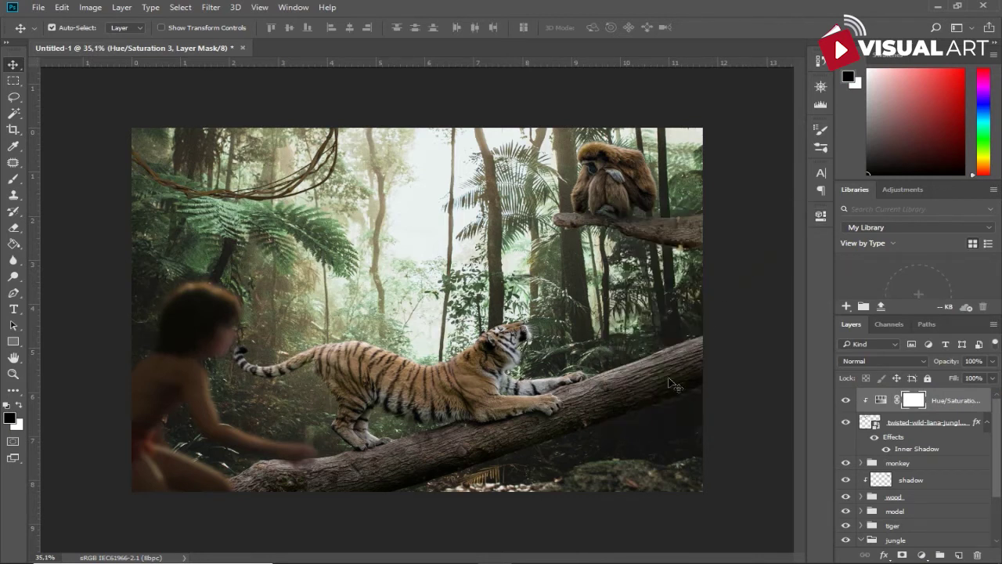
Group the liana layer with its clipped Hue/Saturation adjustment and name the group "twisted"
shift+click(925, 425)
key(ctrl+g)
double_click(898, 395)
text(twis)
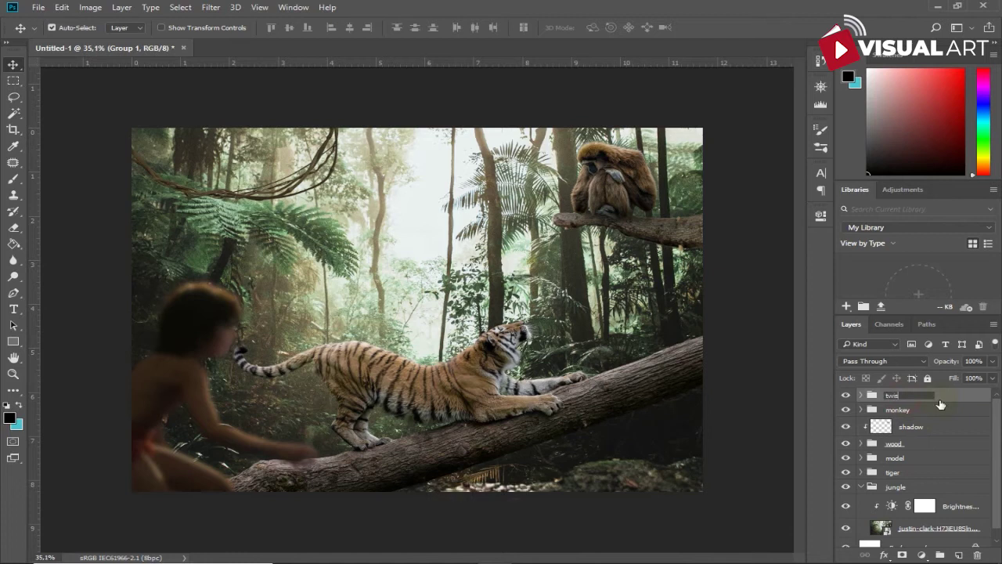
text(ted)
key(Return)
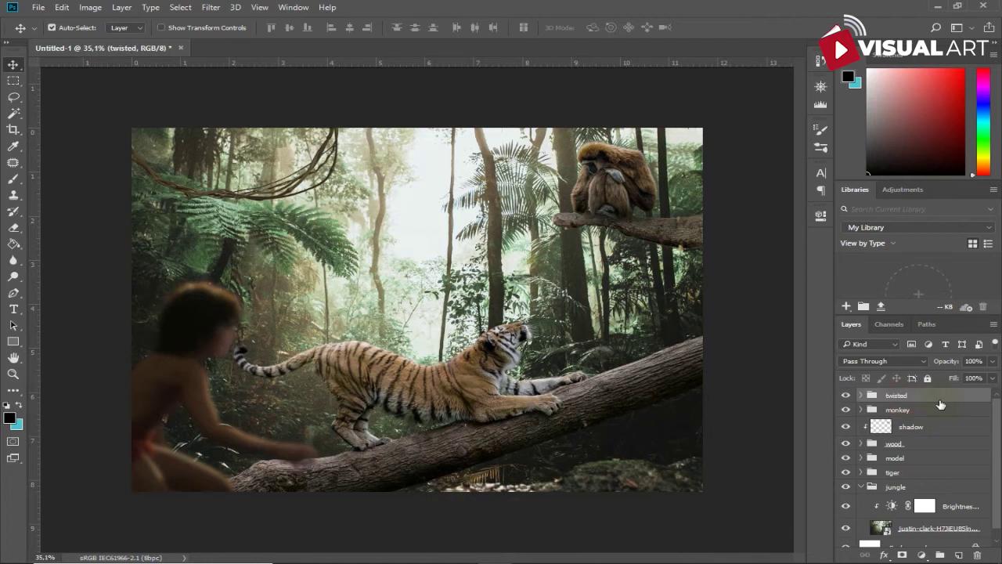
Open the Colorful Parrots file from the wild jungle folder and copy its cut-out parrot layer into the jungle composite
click(460, 562)
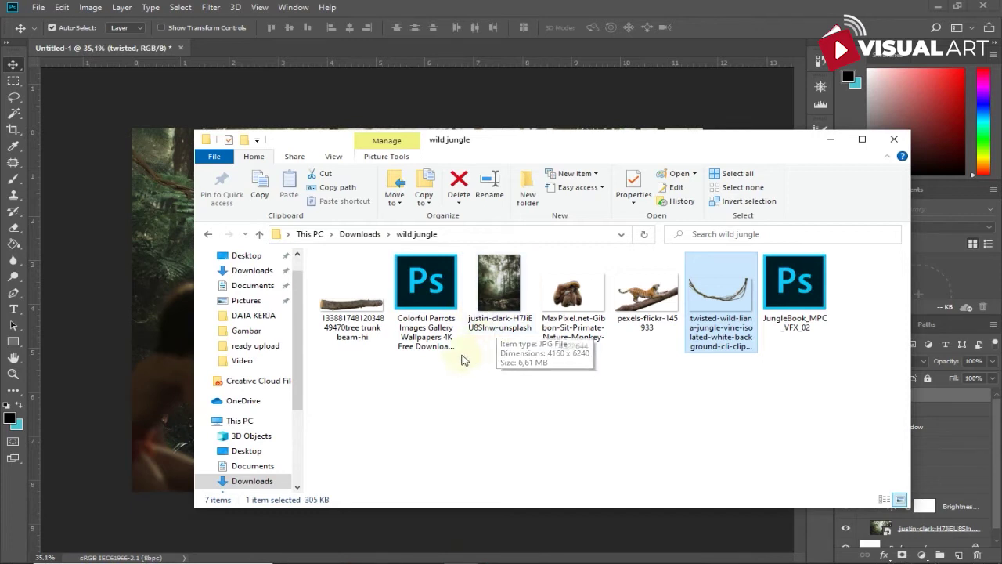
drag(444, 339, 415, 52)
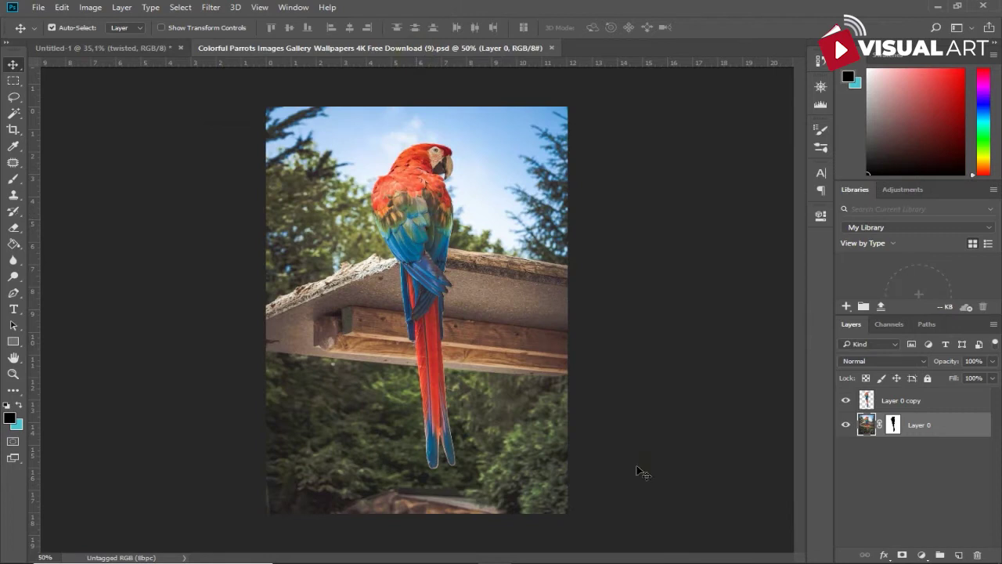
click(845, 425)
click(845, 424)
click(845, 424)
click(844, 424)
click(897, 402)
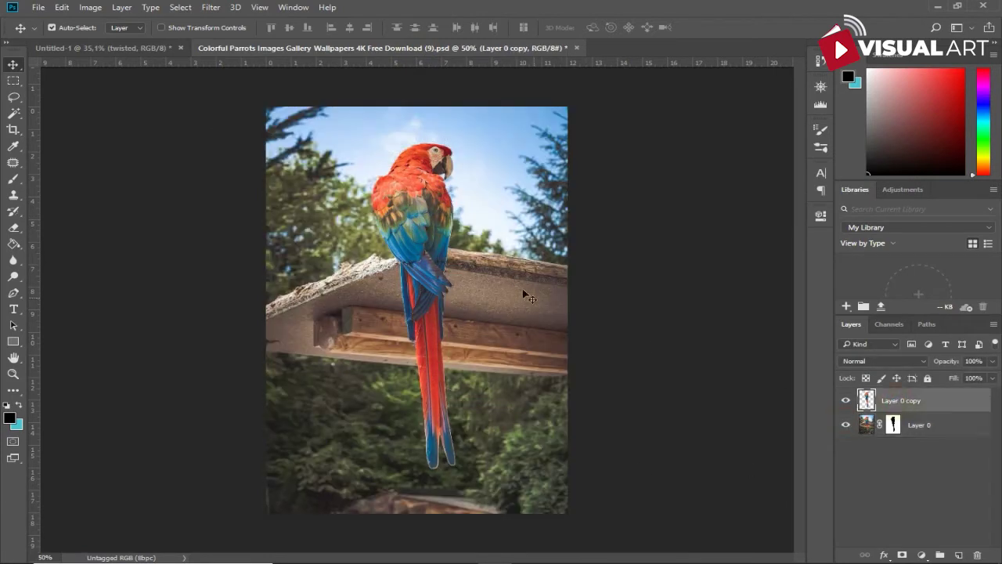
drag(412, 221, 330, 264)
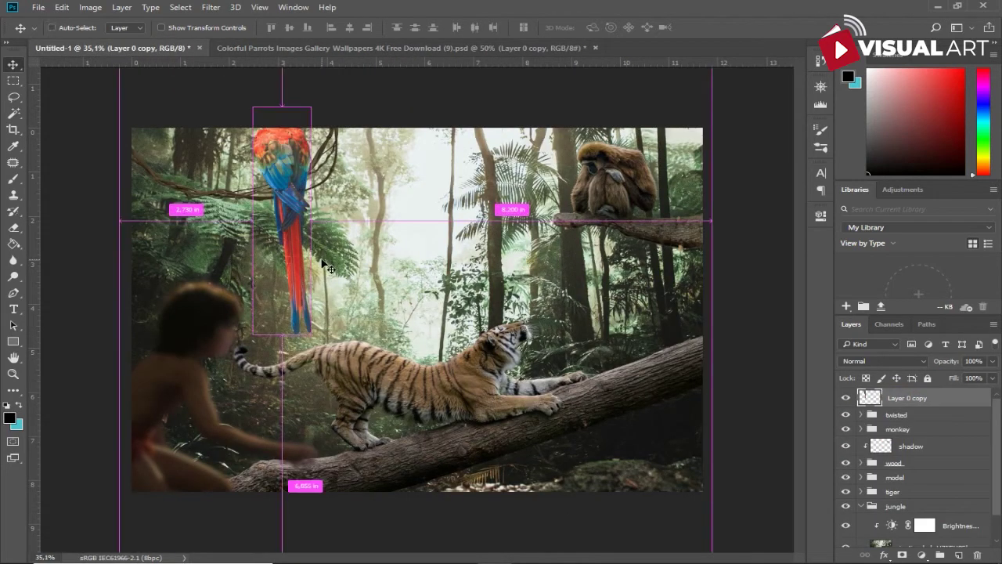
Scale the parrot down to about 35%, perch it on the hanging liana vine and commit the transform
key(ctrl+t)
drag(311, 335, 293, 268)
drag(283, 202, 259, 188)
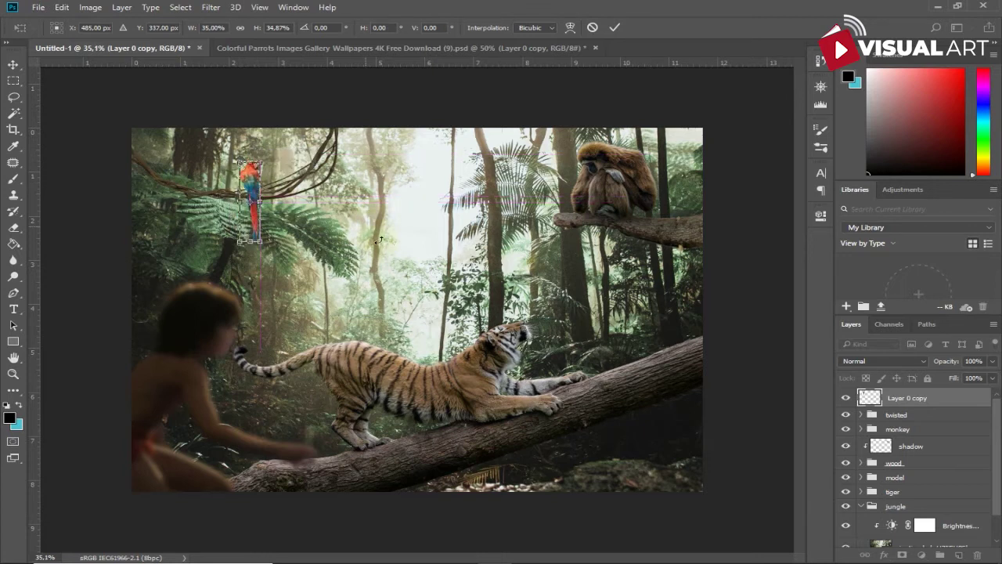
key(Return)
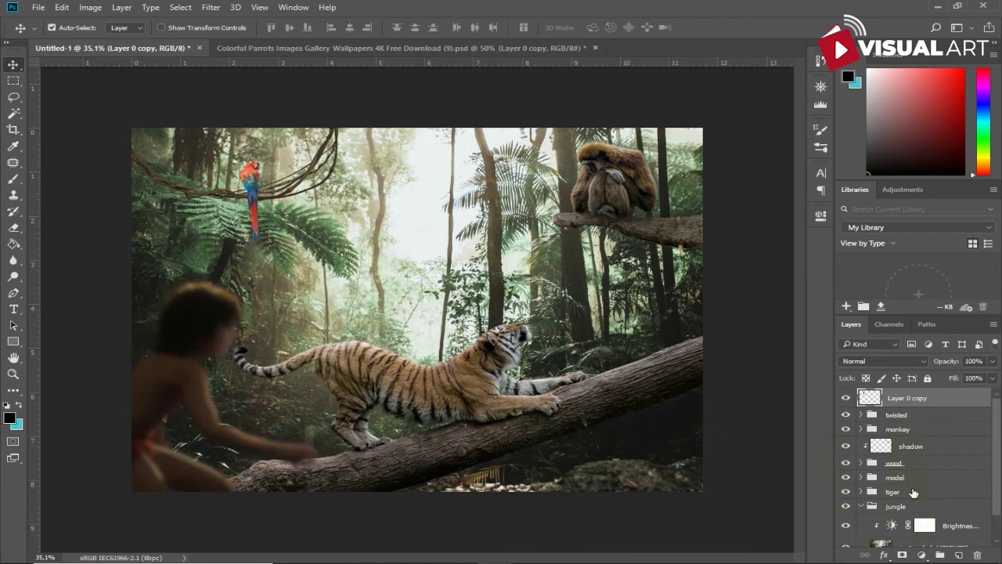
Add a Brightness/Contrast adjustment clipped to the parrot layer with brightness -54 and contrast 23
click(921, 554)
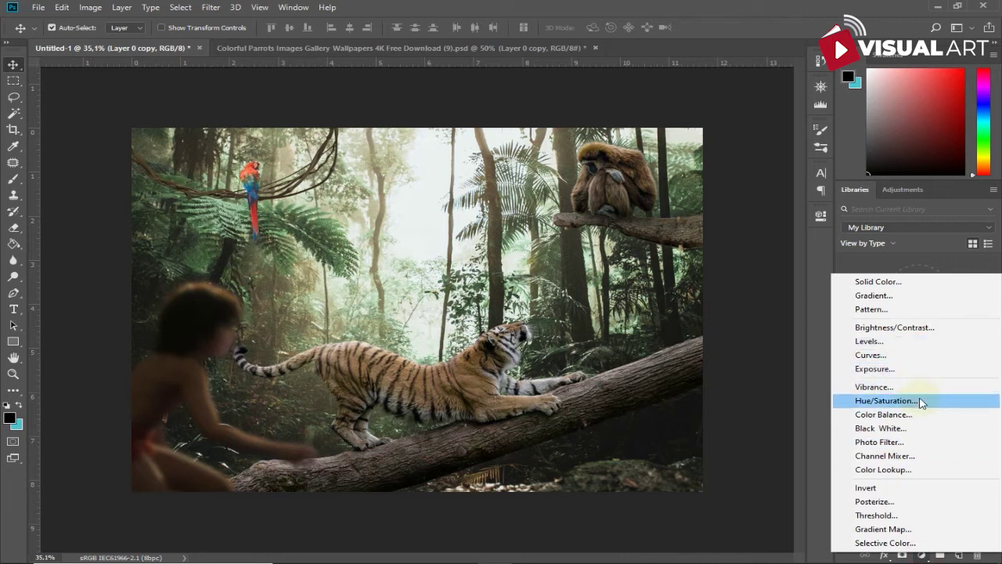
click(900, 327)
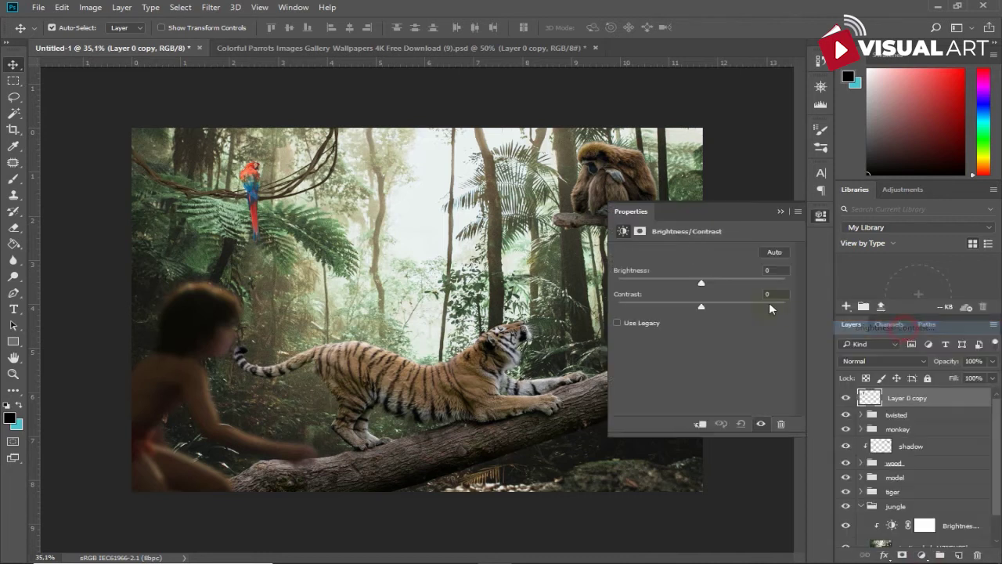
click(700, 424)
drag(700, 282, 679, 279)
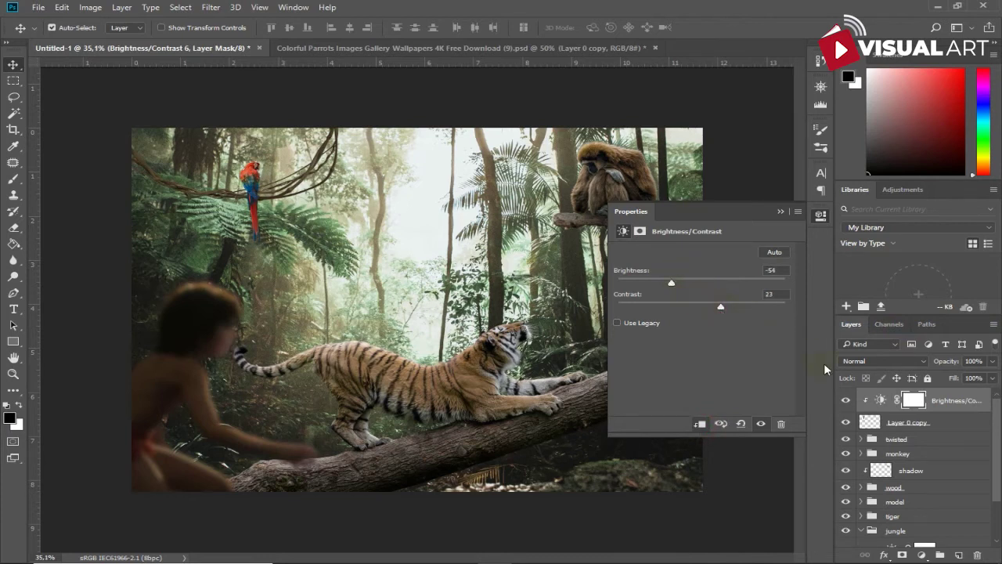
Add a Hue/Saturation adjustment clipped to the parrot layer and lower its saturation to -17
click(922, 554)
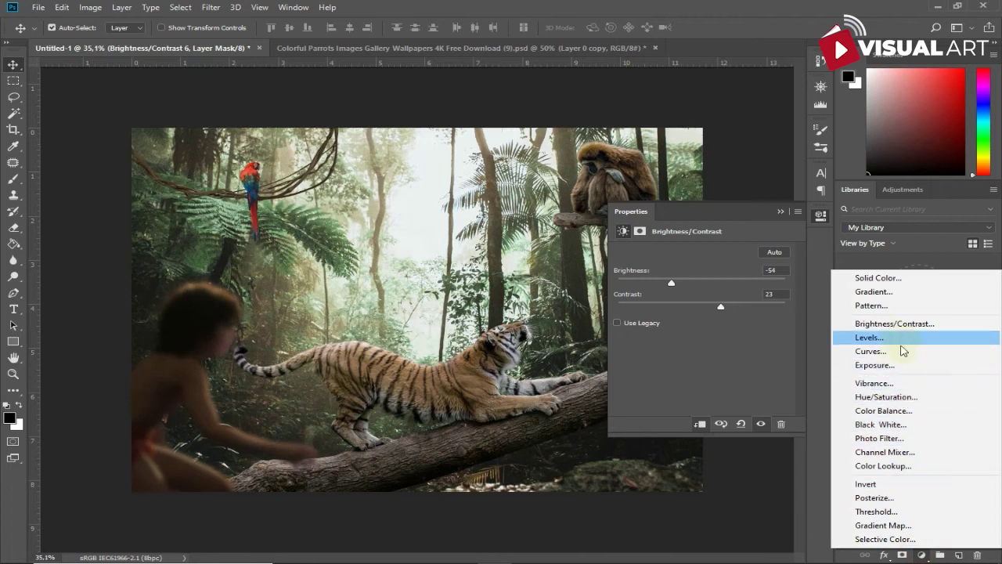
click(905, 401)
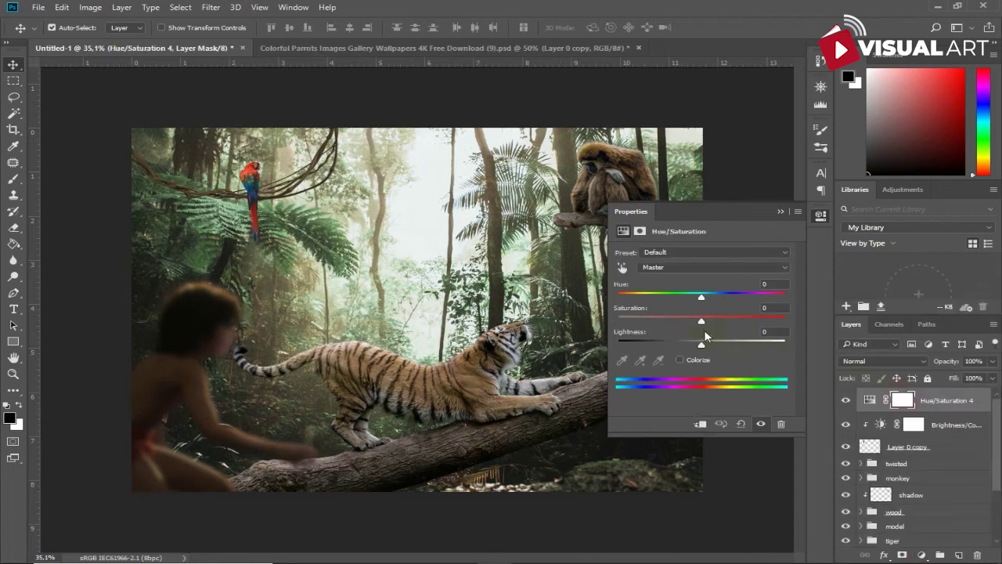
click(702, 423)
drag(702, 320, 690, 320)
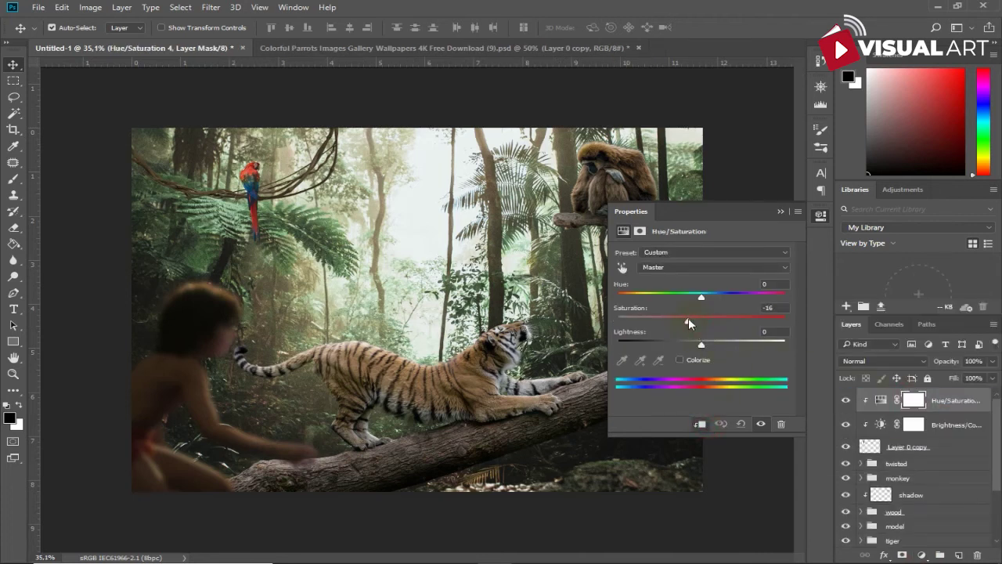
Add a Color Balance adjustment clipped to the parrot layer and shift the midtones toward green by +9
click(922, 554)
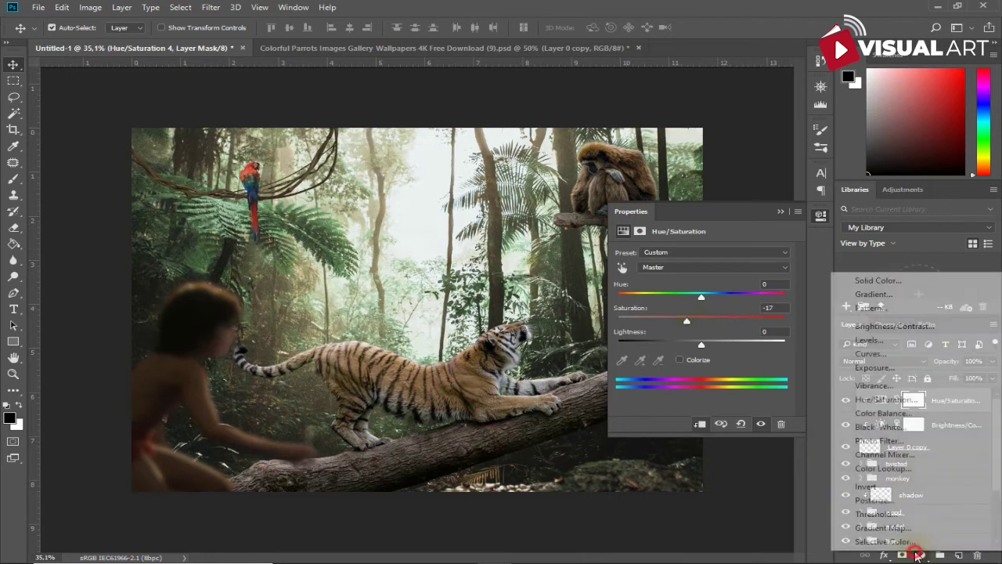
click(892, 416)
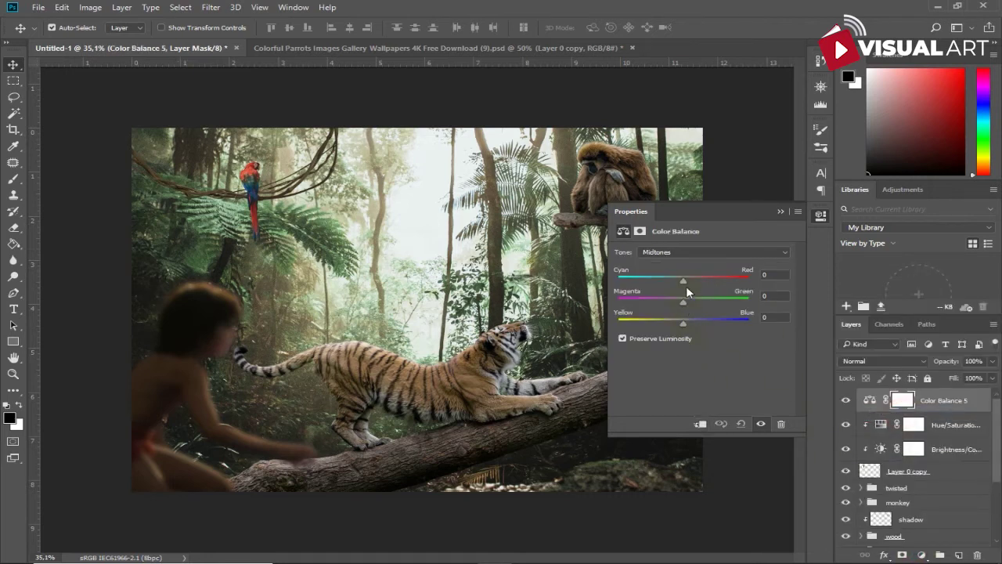
click(700, 423)
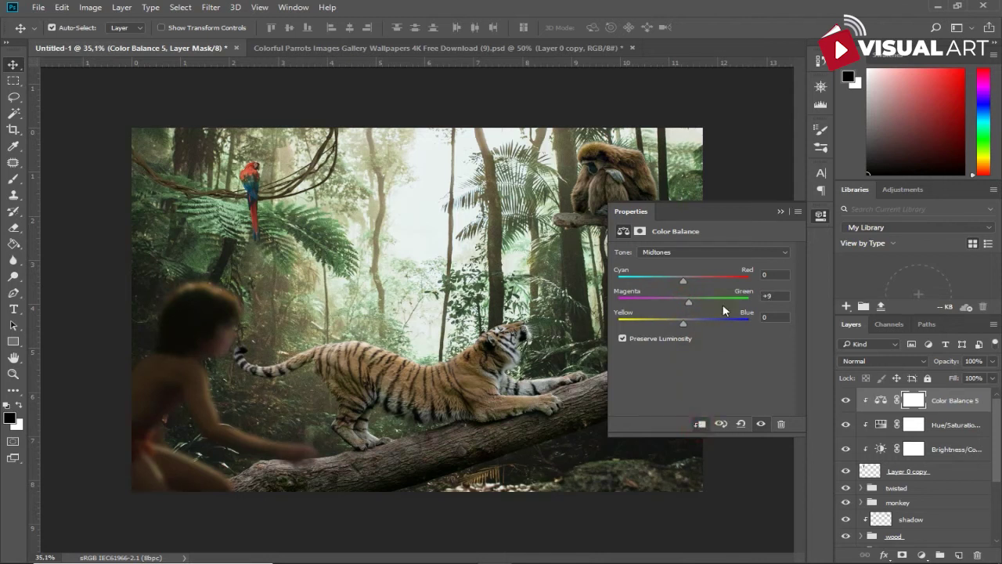
click(779, 212)
Stamp all visible layers into a new merged layer on top and open it in the Camera Raw Filter
key(ctrl+minus)
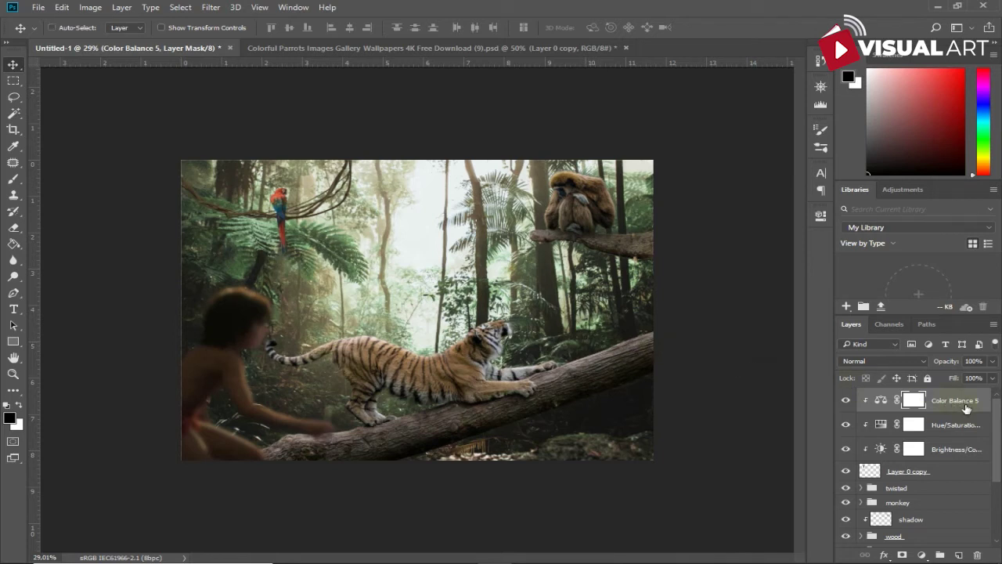
key(ctrl+alt+shift+e)
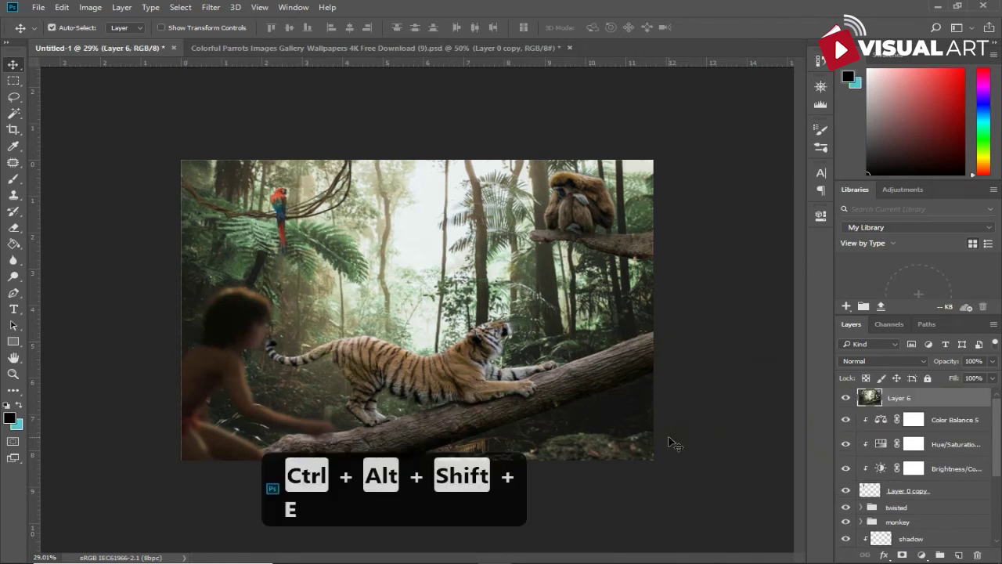
click(210, 8)
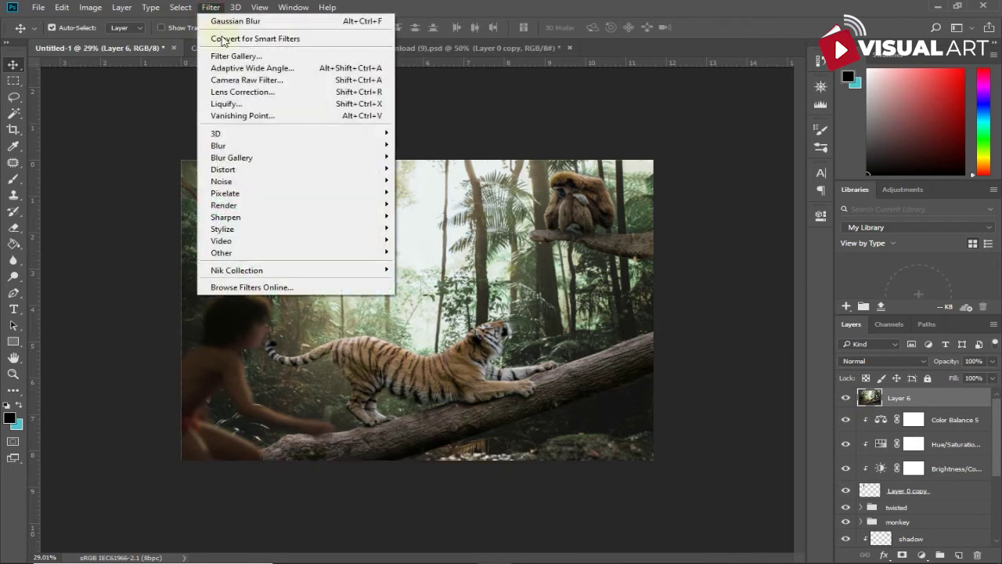
click(235, 78)
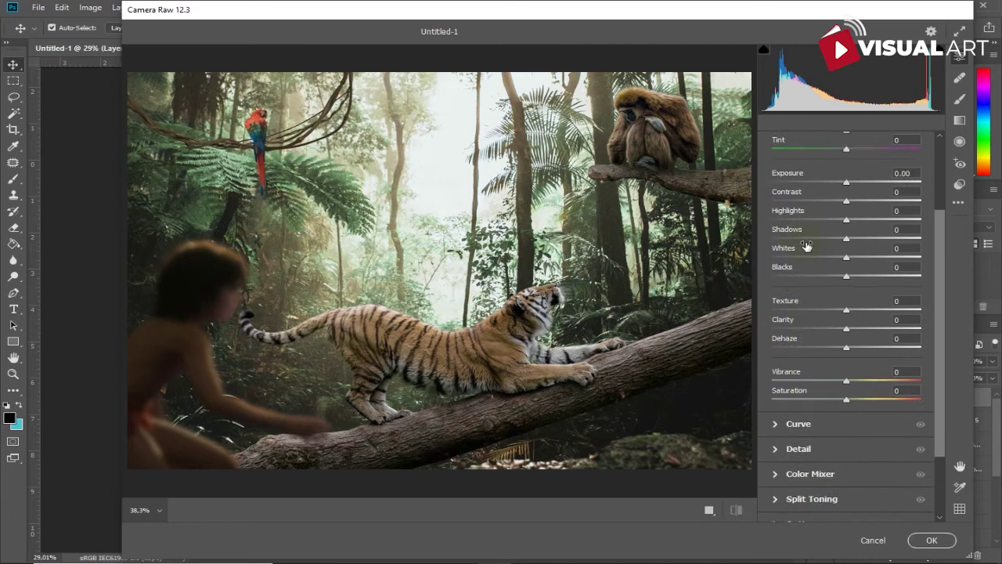
Set the Basic adjustments to temperature +2, tint +6, exposure +0.20, contrast +19 and clarity +15
scroll(806, 246, up, 3)
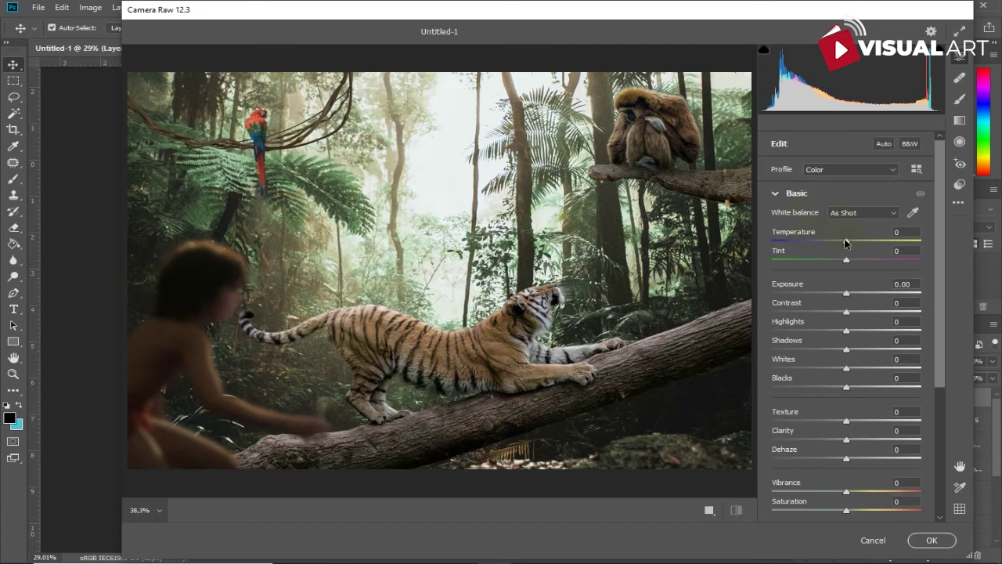
mouse_move(848, 245)
mouse_down()
mouse_move(852, 263)
mouse_move(848, 244)
mouse_up()
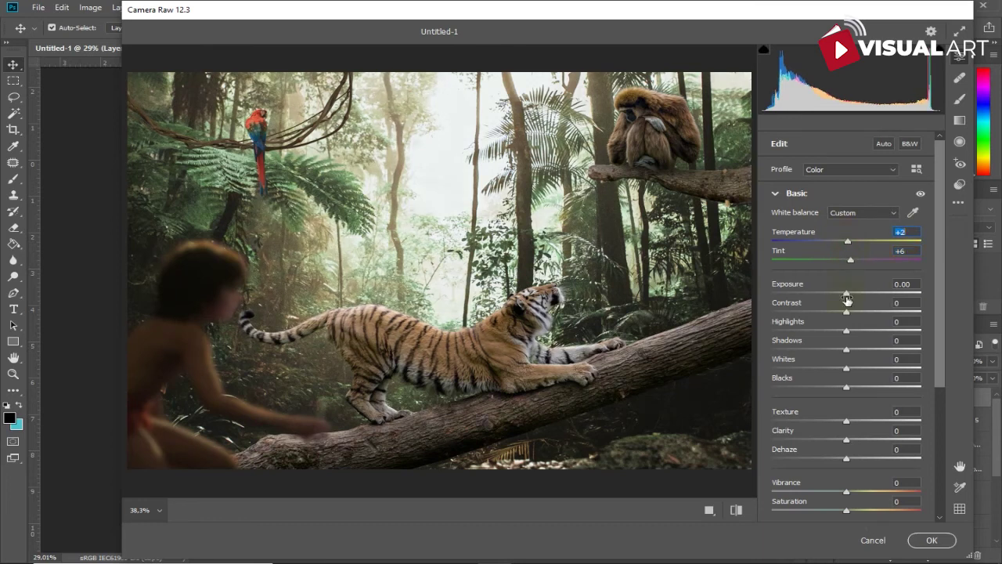
drag(846, 293, 860, 313)
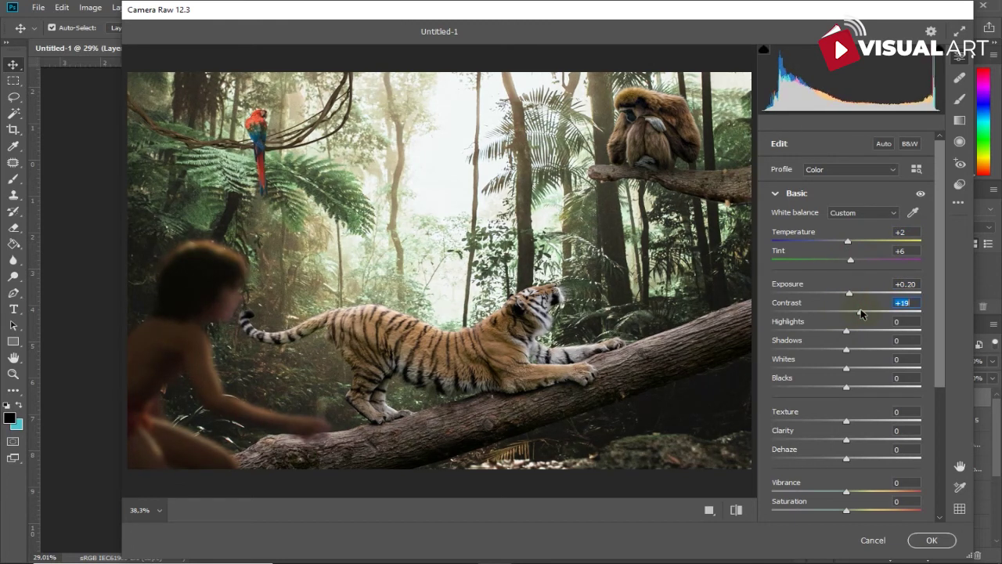
drag(846, 442, 857, 442)
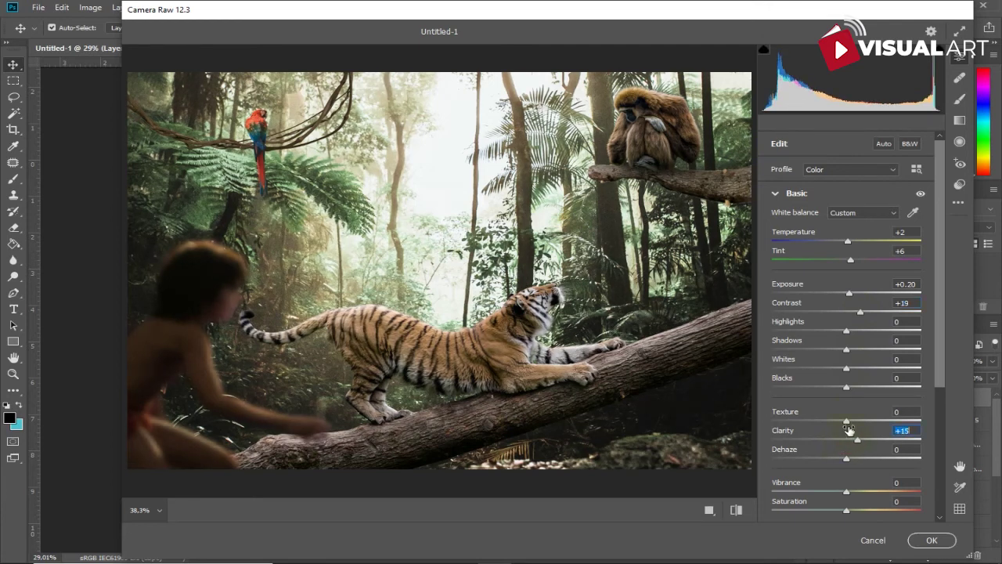
Set the noise reduction to 8 in the Camera Raw Detail settings
scroll(845, 445, down, 3)
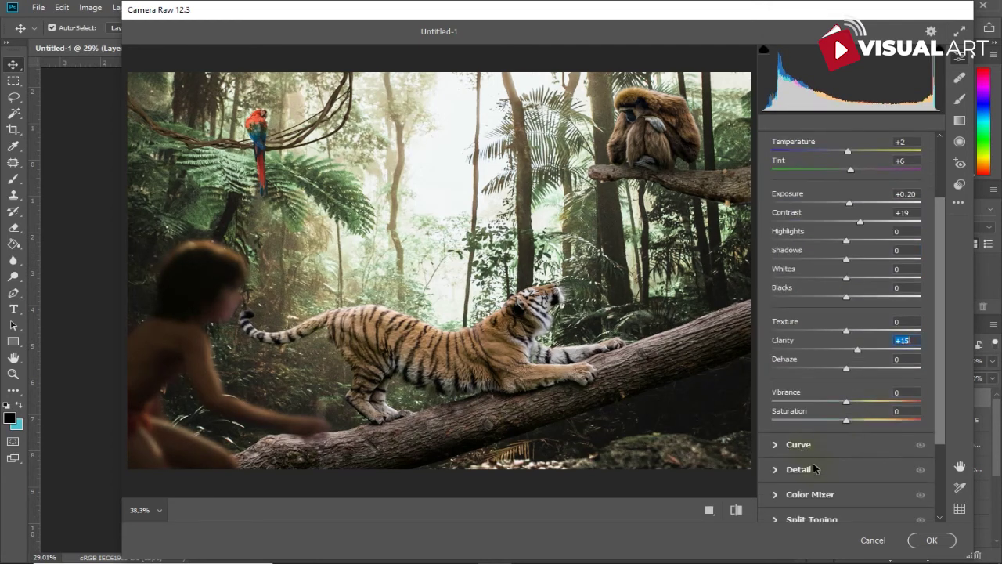
click(799, 469)
drag(771, 297, 784, 299)
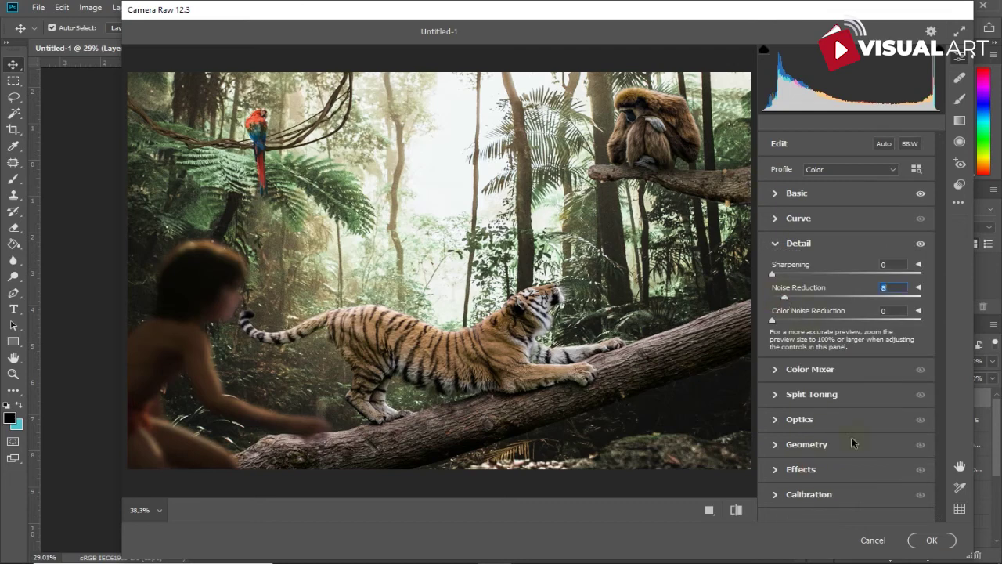
Apply the Camera Raw adjustments and open the merged layer in the Nik Collection's Color Efex Pro 4 filter
click(926, 540)
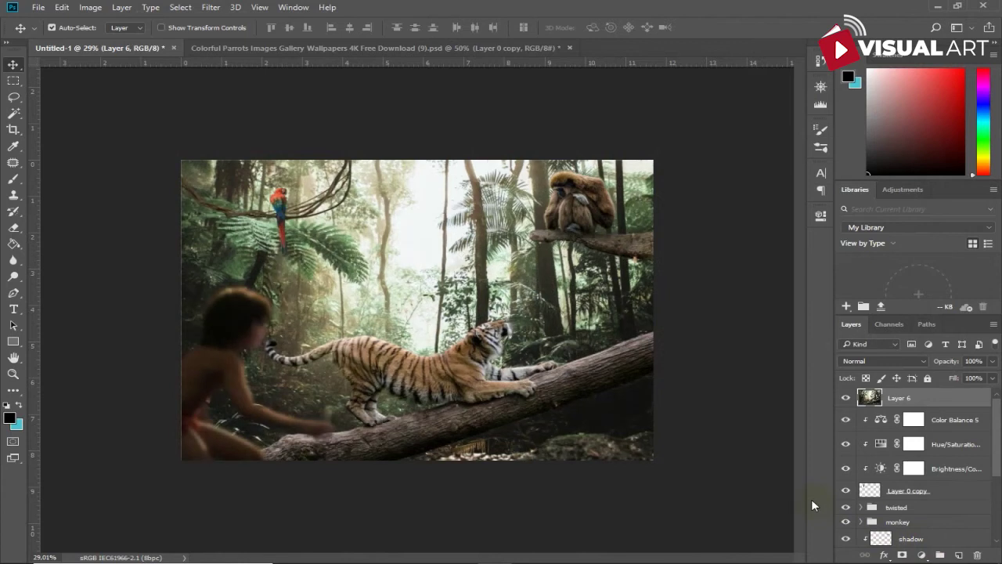
click(211, 7)
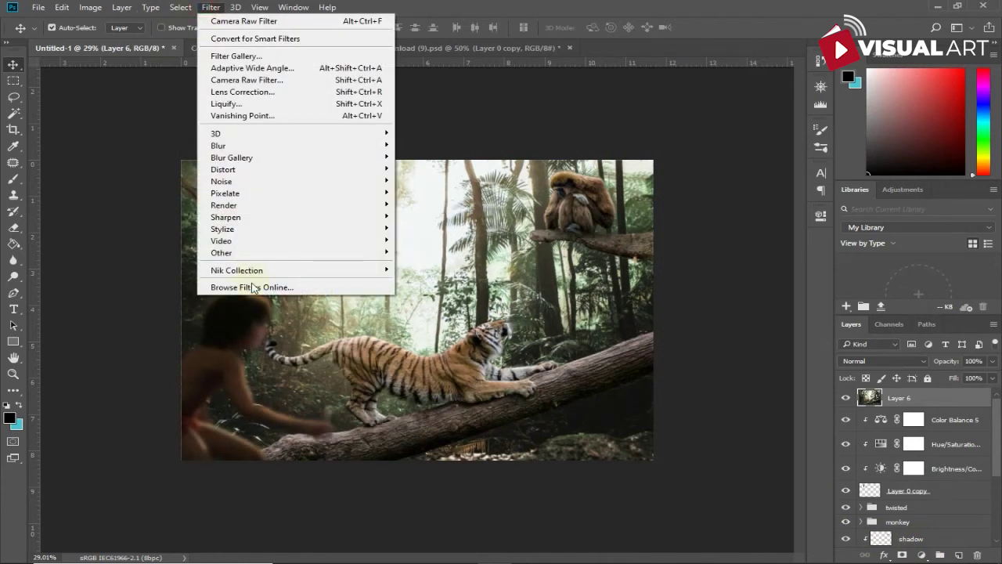
mouse_move(266, 269)
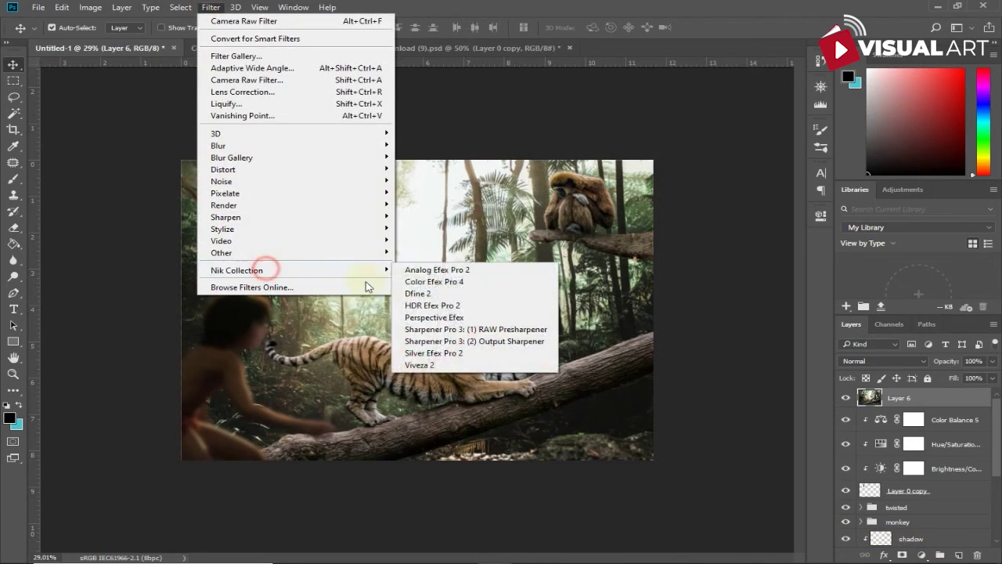
click(447, 293)
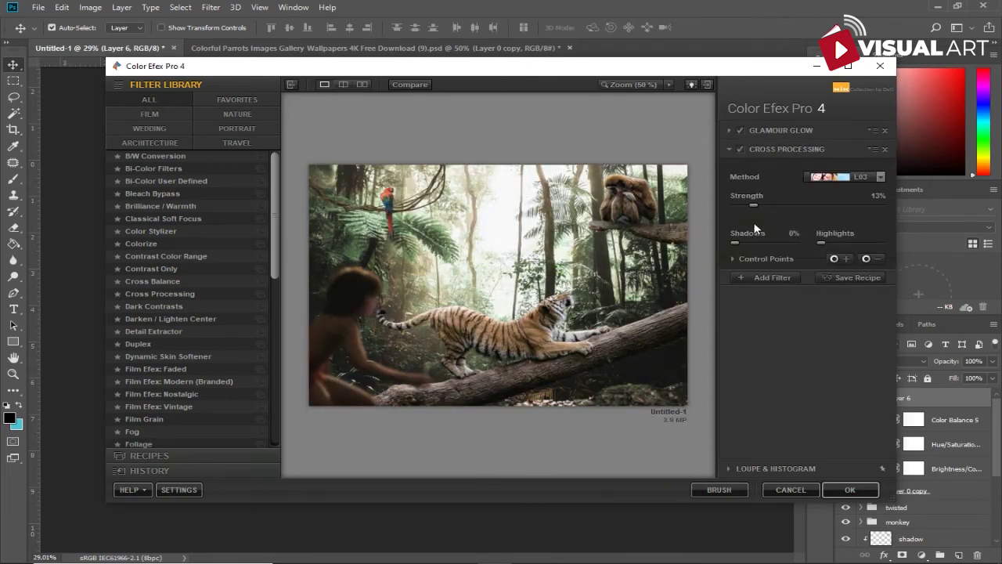
Set the Cross Processing filter to method L03 at 10% strength and apply it together with Glamour Glow to the merged layer
click(770, 130)
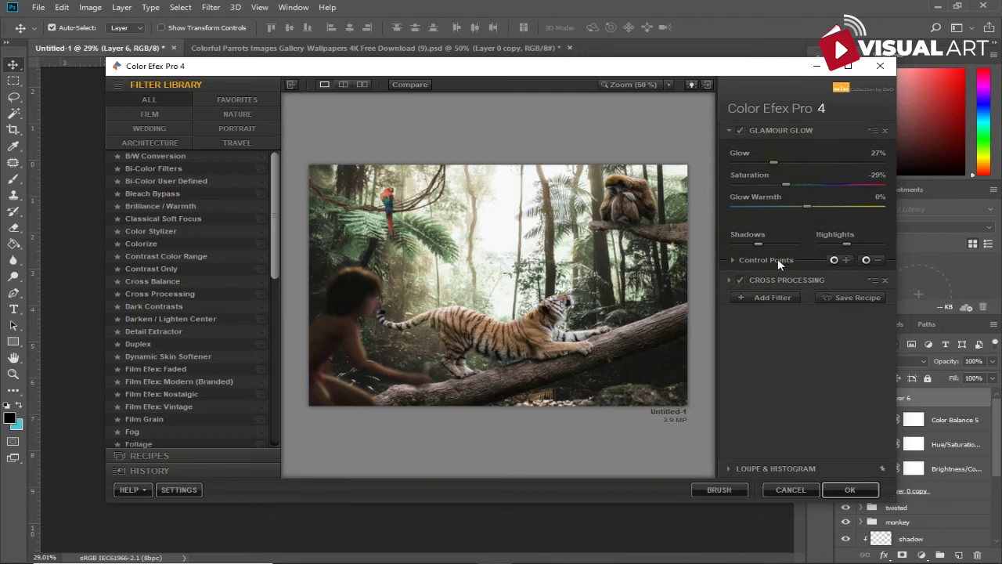
click(773, 297)
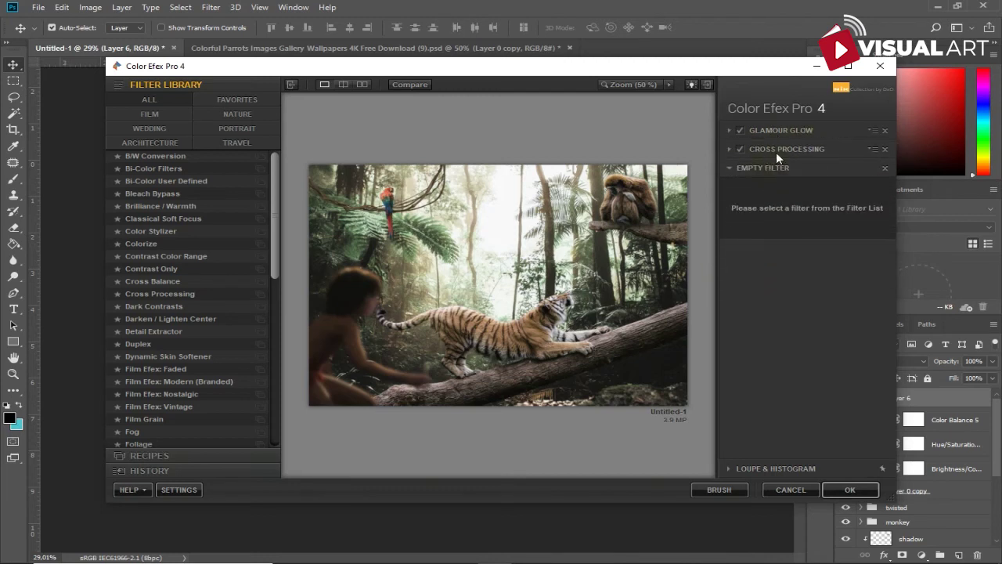
click(777, 149)
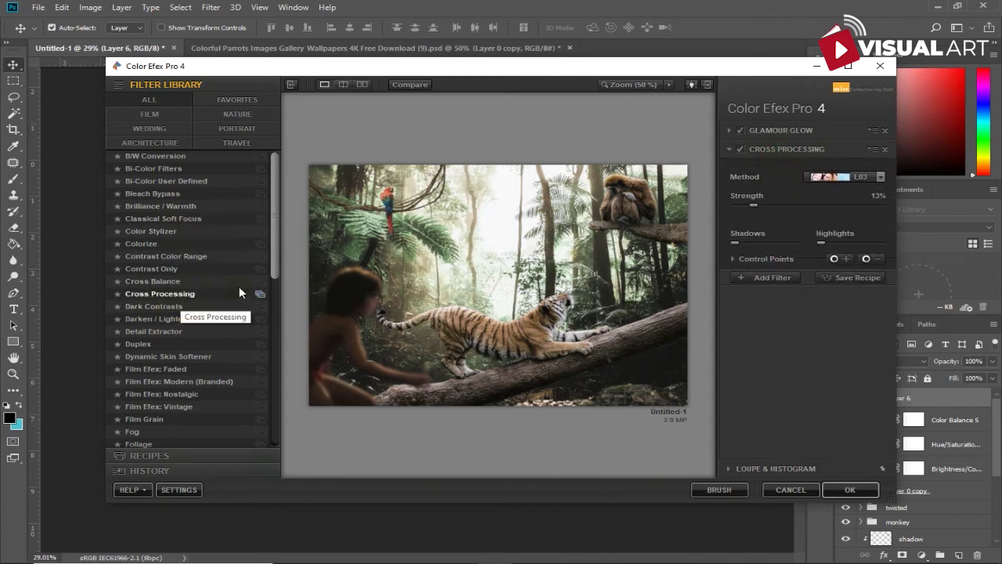
click(857, 177)
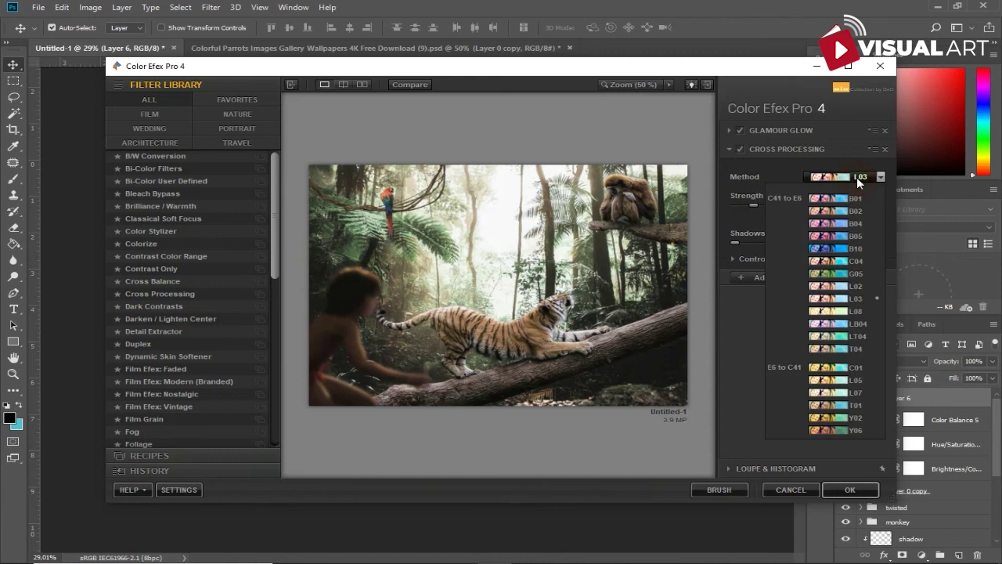
click(853, 300)
drag(751, 205, 712, 243)
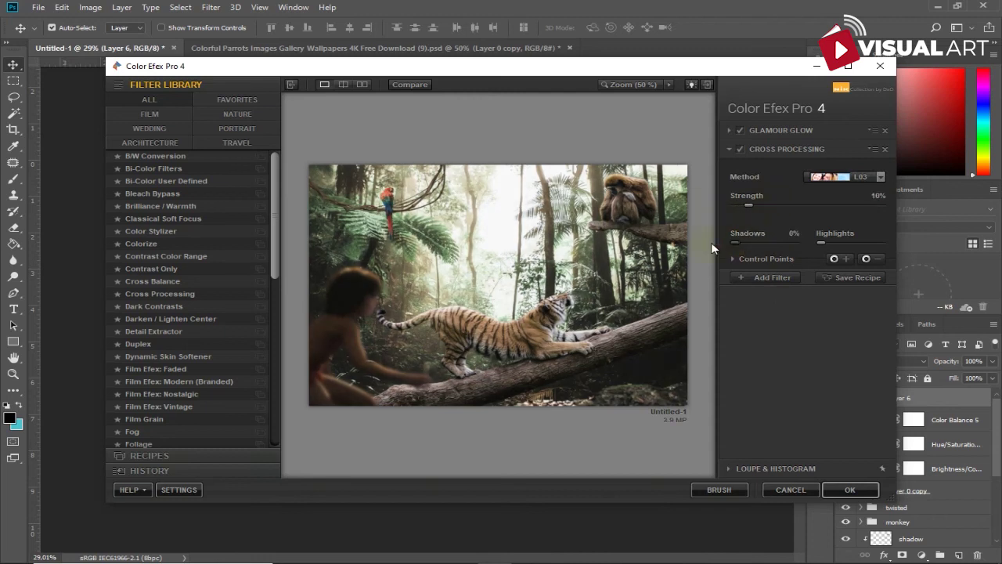
click(850, 489)
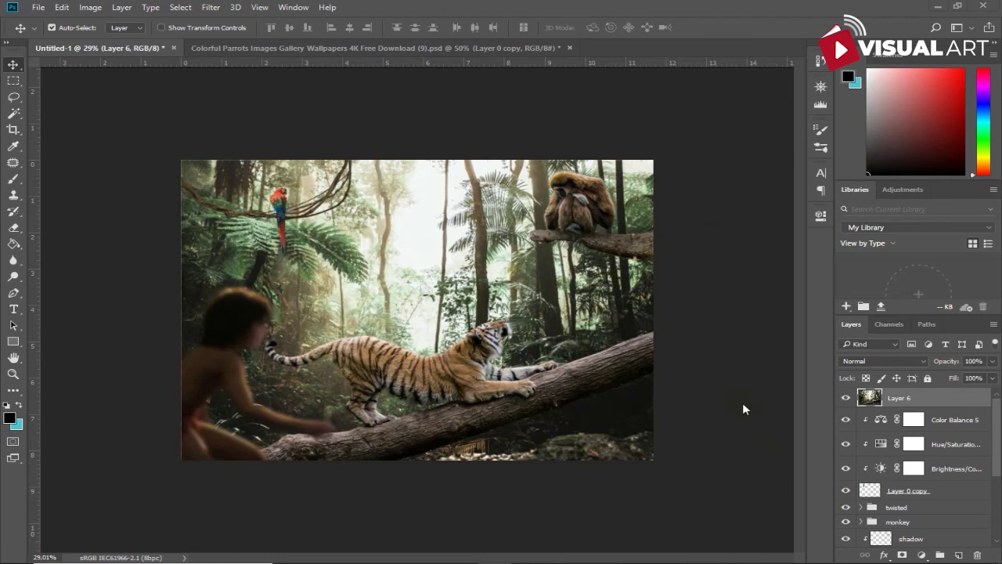